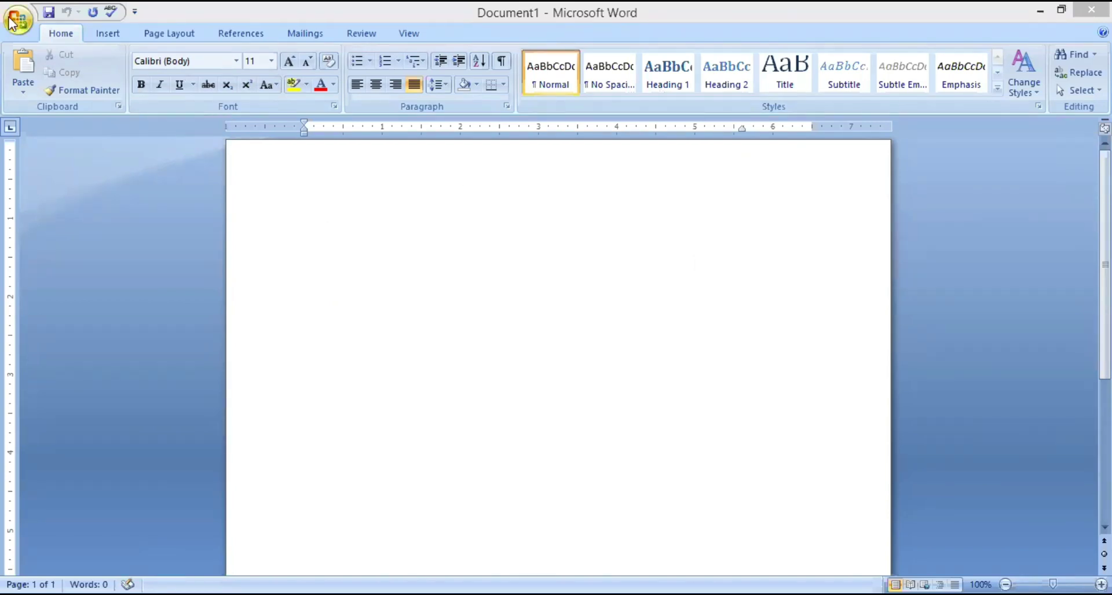
Step: Set a left-aligned tab stop at 1 inch with no leader for the paragraph
left_click(180, 35)
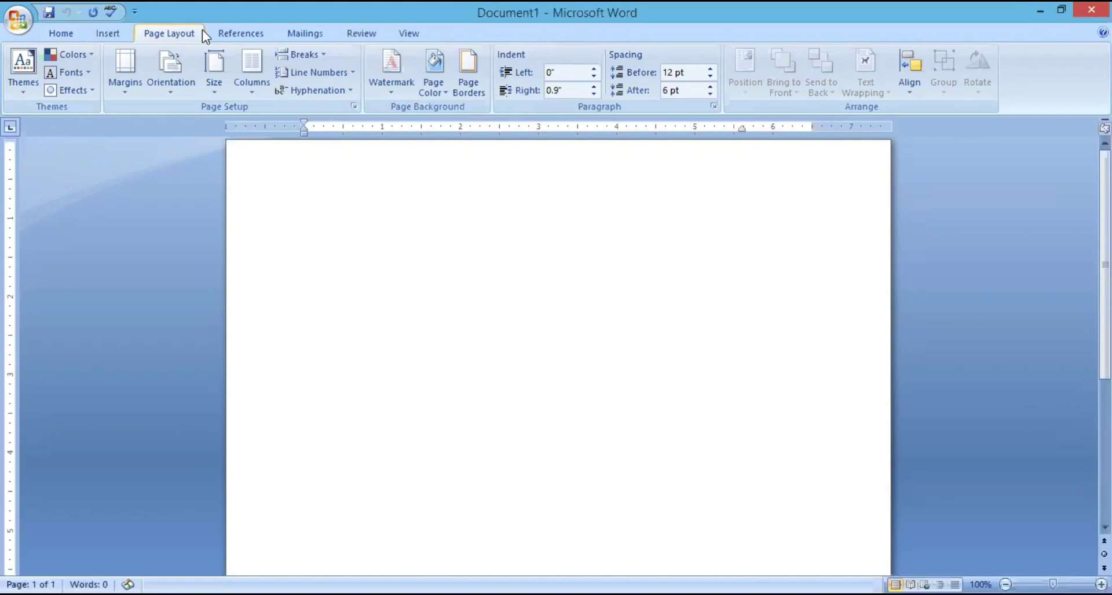
left_click(713, 106)
left_click(426, 494)
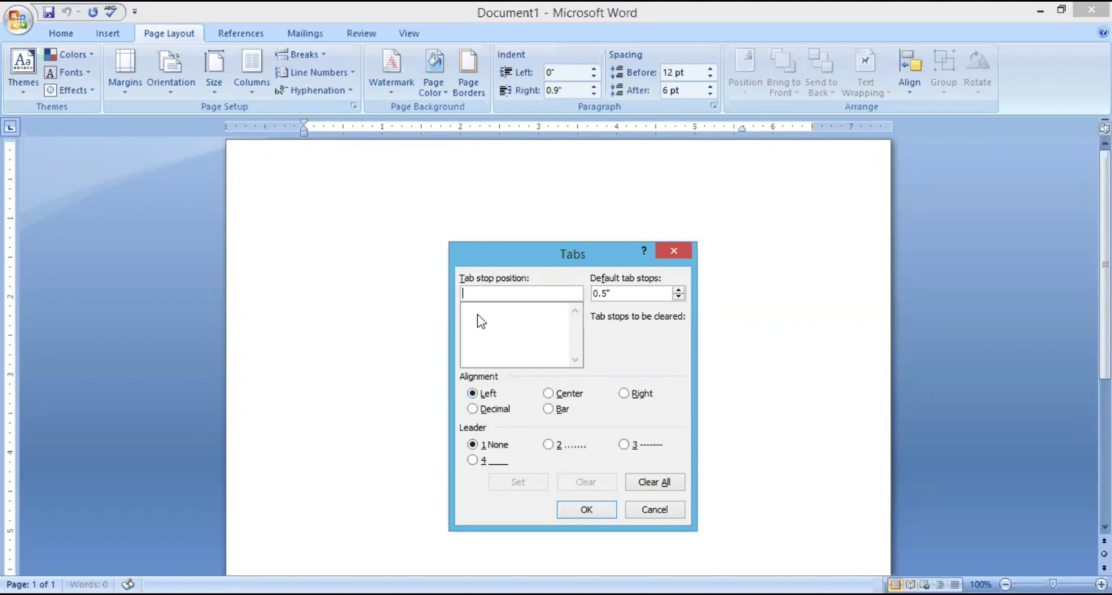
type("1")
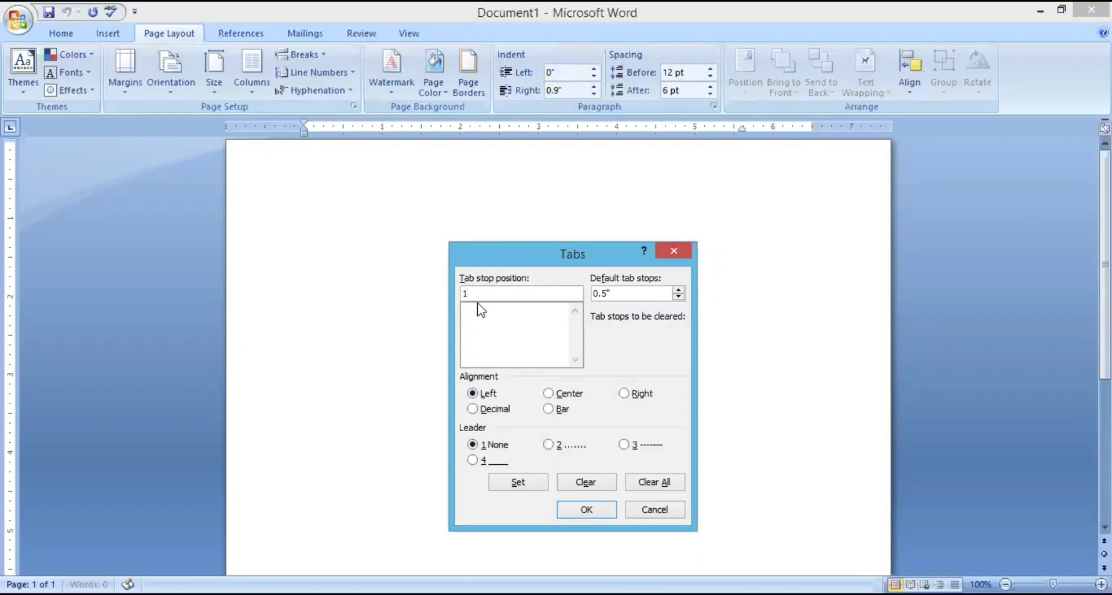
left_click(519, 488)
Step: Add a center tab stop at 2 inches and a right tab stop at 3 inches
type("2")
left_click(559, 398)
left_click(505, 485)
type("3")
left_click(625, 395)
left_click(526, 490)
Step: Add a decimal tab stop at 4 inches and a bar tab at 5 inches, and apply the tab settings
type("4")
left_click(474, 410)
left_click(528, 484)
type("5")
left_click(553, 411)
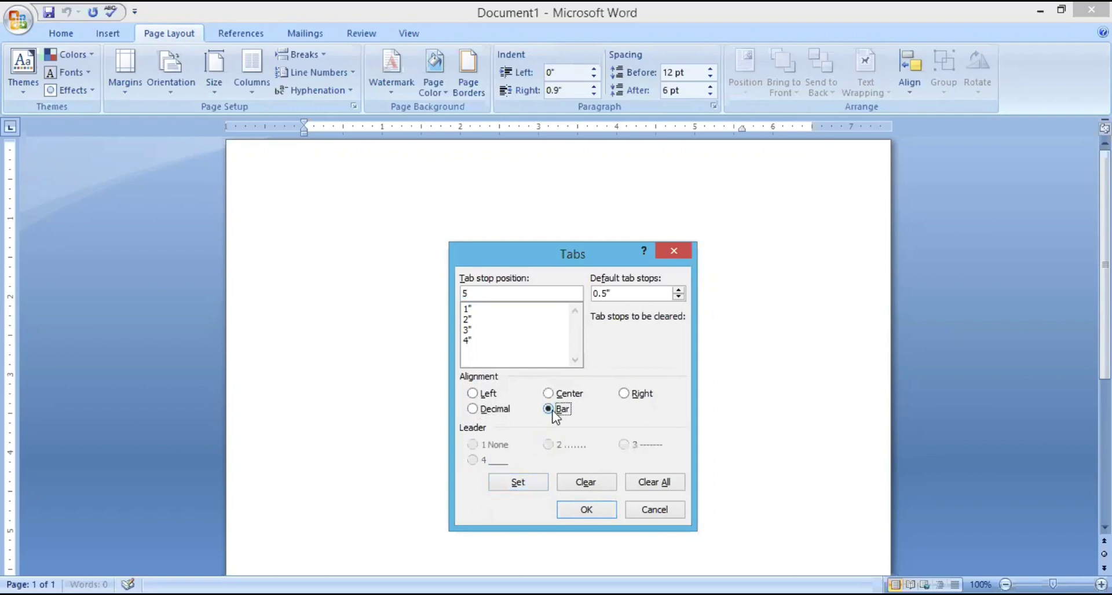
left_click(528, 487)
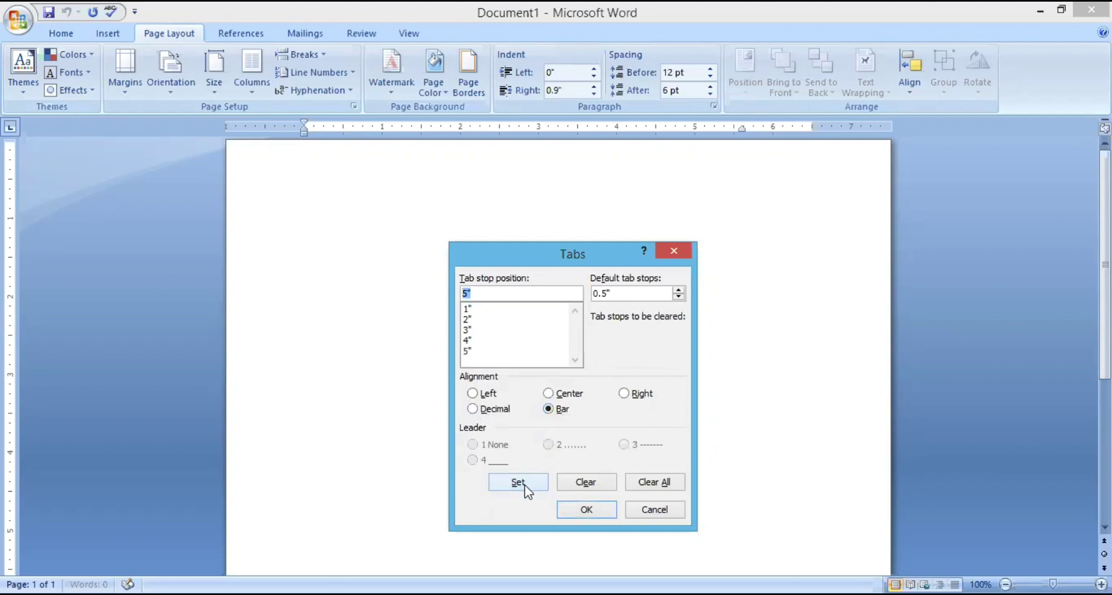
left_click(586, 511)
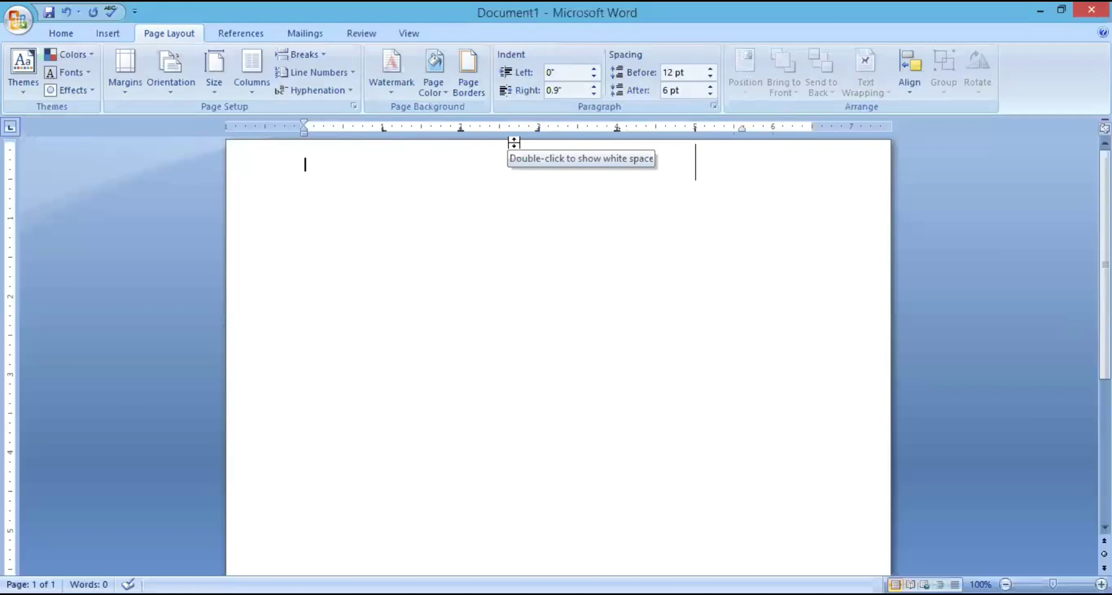
Step: Enter STUDENT at the 1-inch tab stop and MARK at the 2-inch tab stop on the first line
type("`")
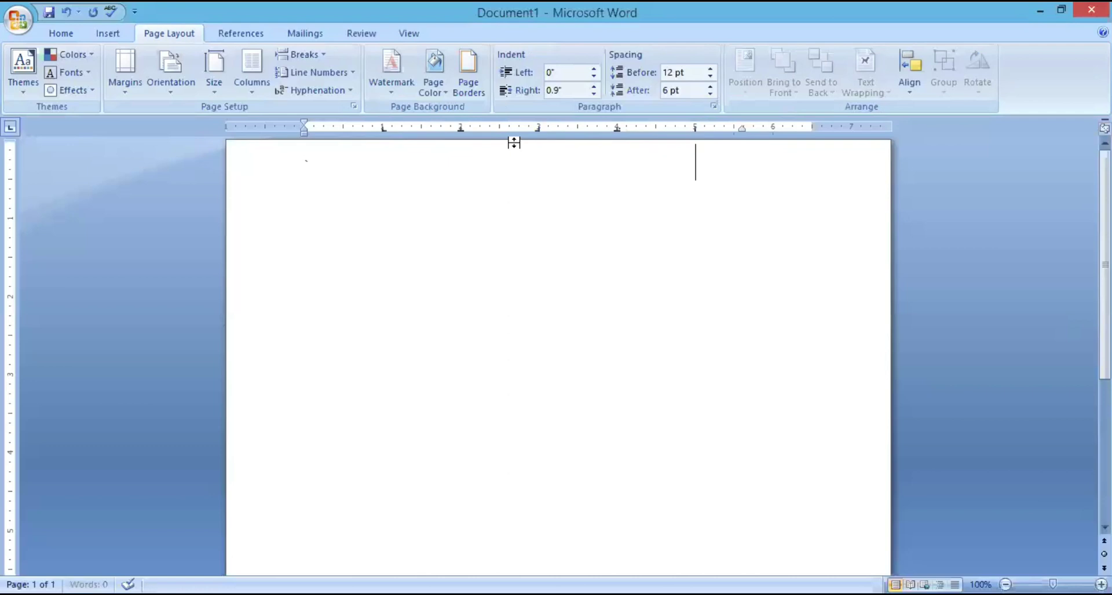
key("BackSpace")
key("Tab")
key("Tab")
type("STUDENT")
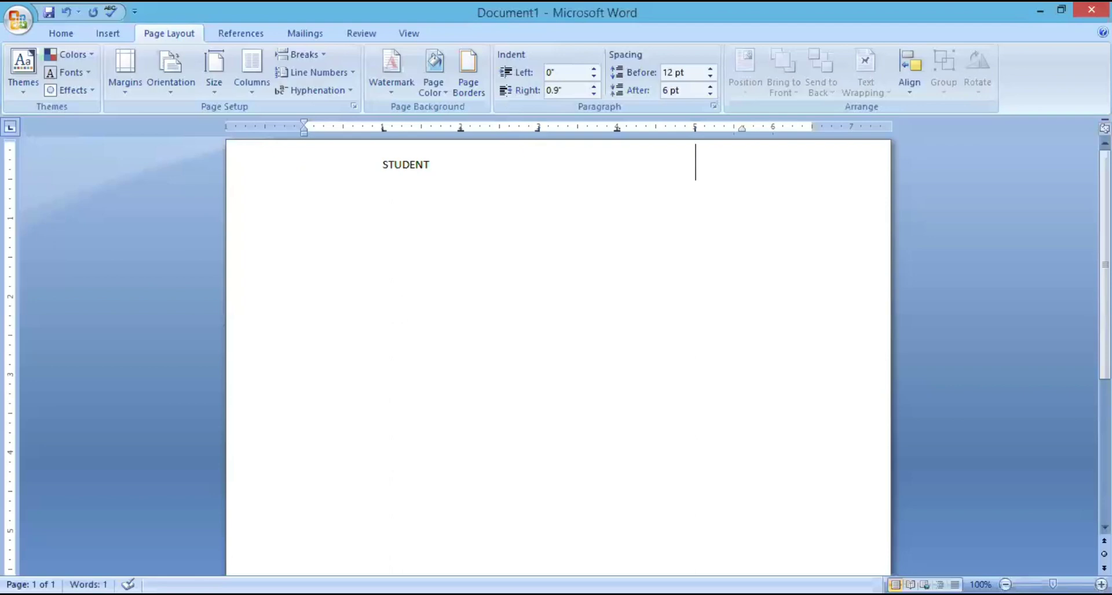
key("Tab")
type("MARK")
Step: Show the page's white space, and enter REMARKS at the 3-inch tab stop and 45654.35 at the 4-inch stop
double_click(509, 141)
key("Tab")
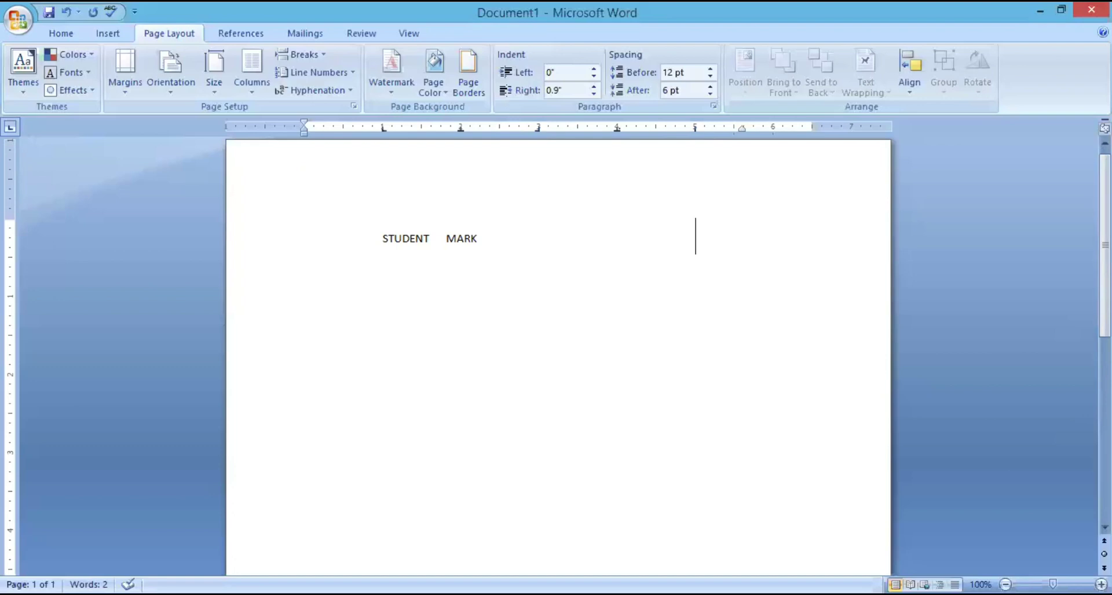
type("REMARKS")
key("Tab")
type("45654.35")
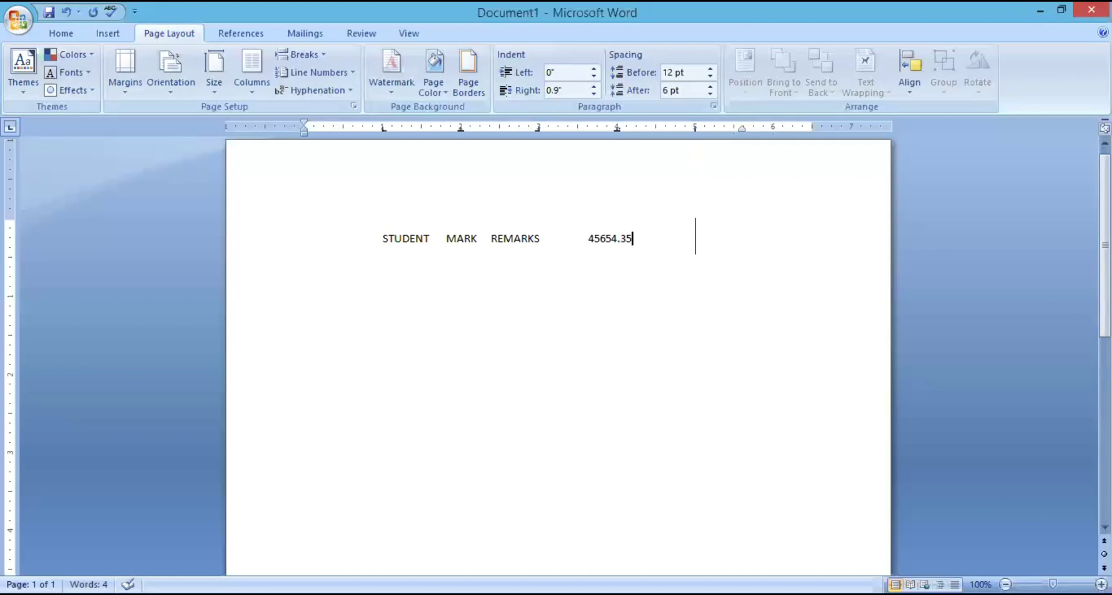
Step: Advance through the tab positions after the decimal number and start a new line
key("Tab")
key("Tab")
key("Tab")
key("Tab")
key("Tab")
key("Tab")
key("Tab")
key("Return")
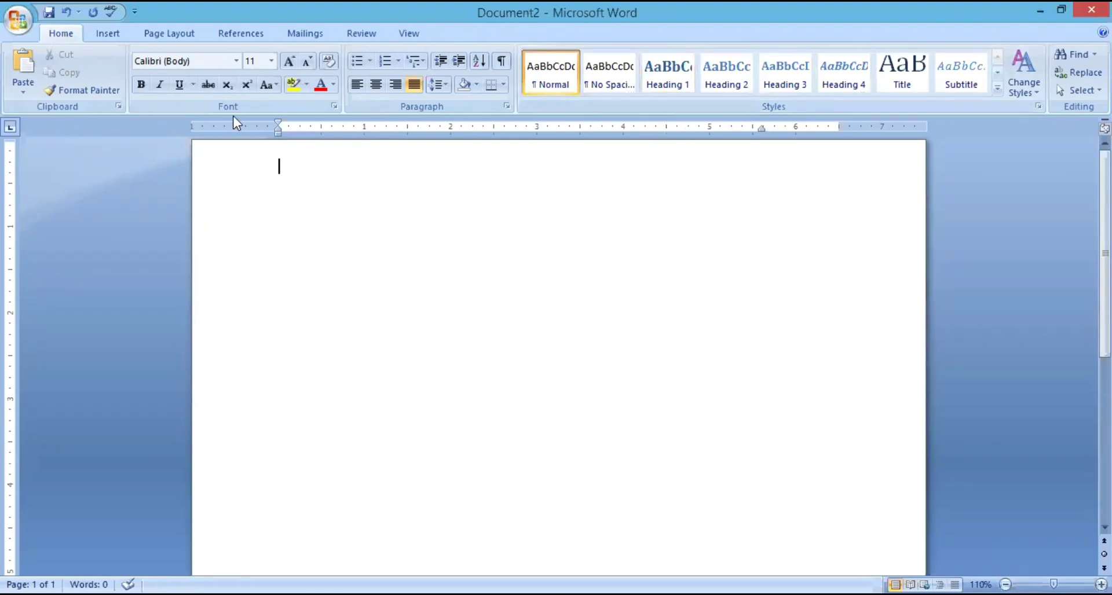
Step: Insert a Blank (Three Columns) header and replace its first placeholder with THULIR
left_click(115, 36)
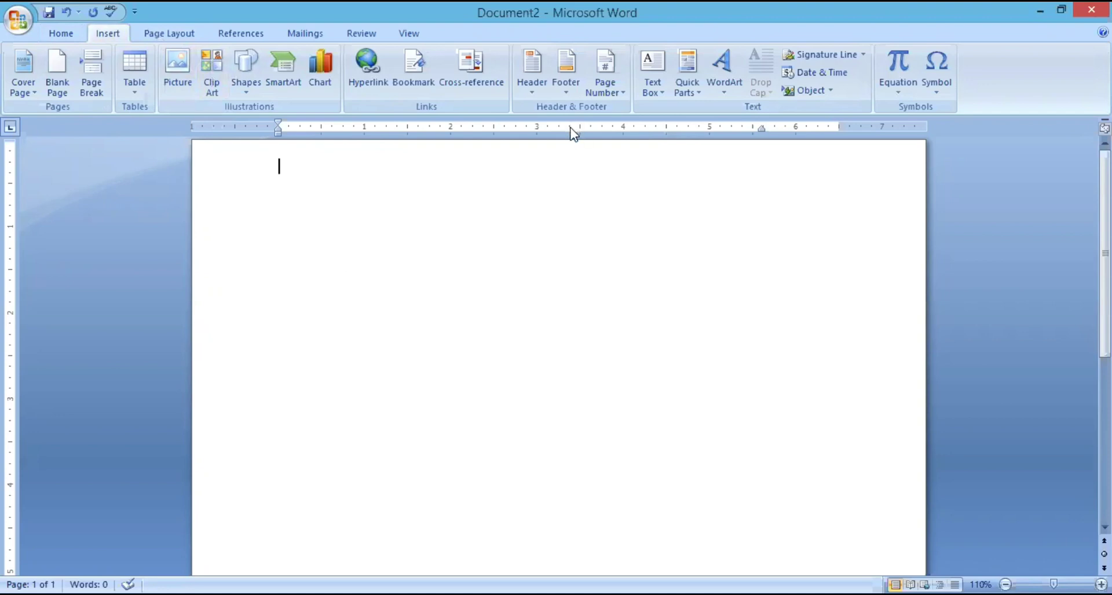
left_click(537, 83)
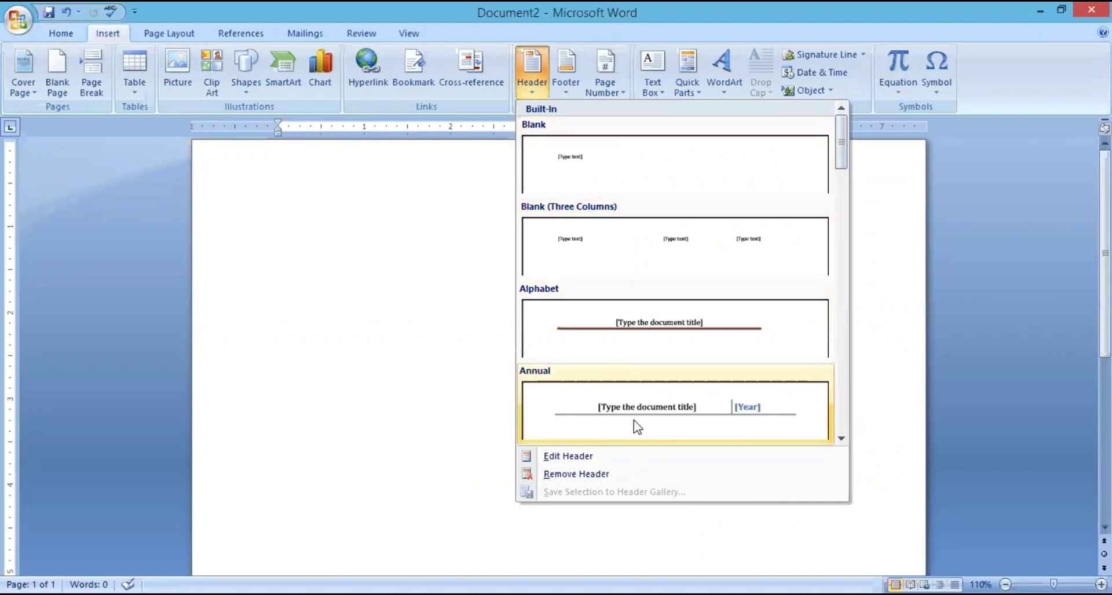
left_click(654, 241)
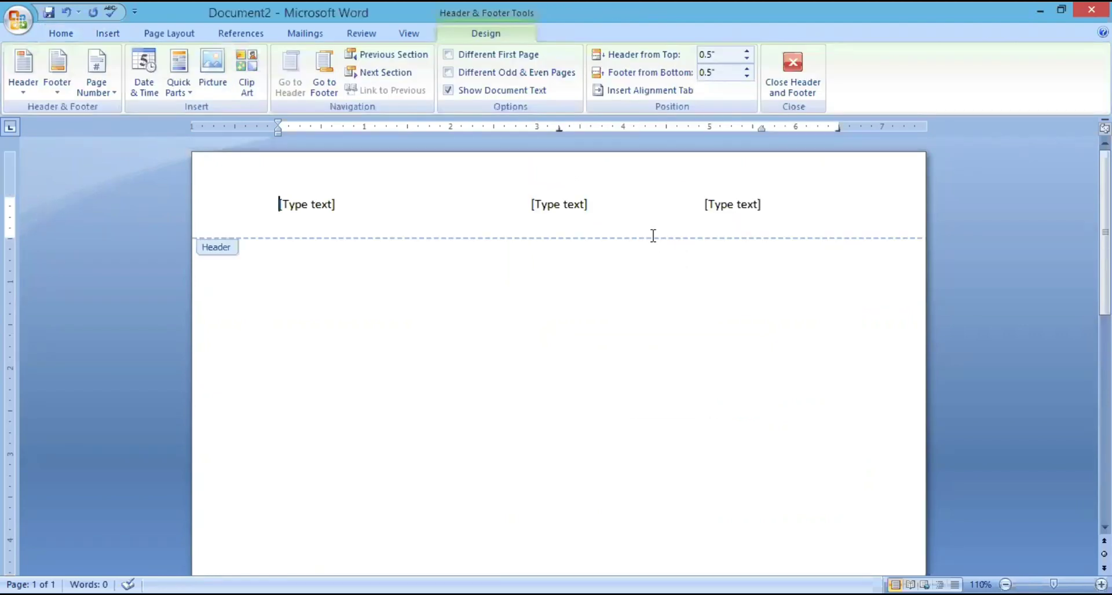
key("Delete")
type("THULIR")
key("Tab")
key("Home")
key("Tab")
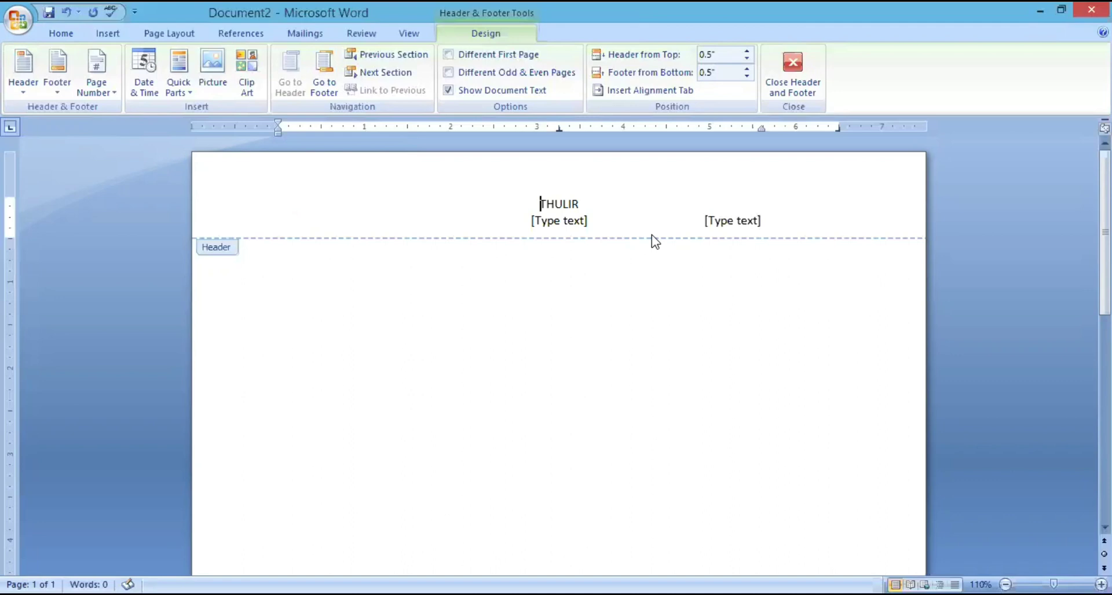
key("ctrl+z")
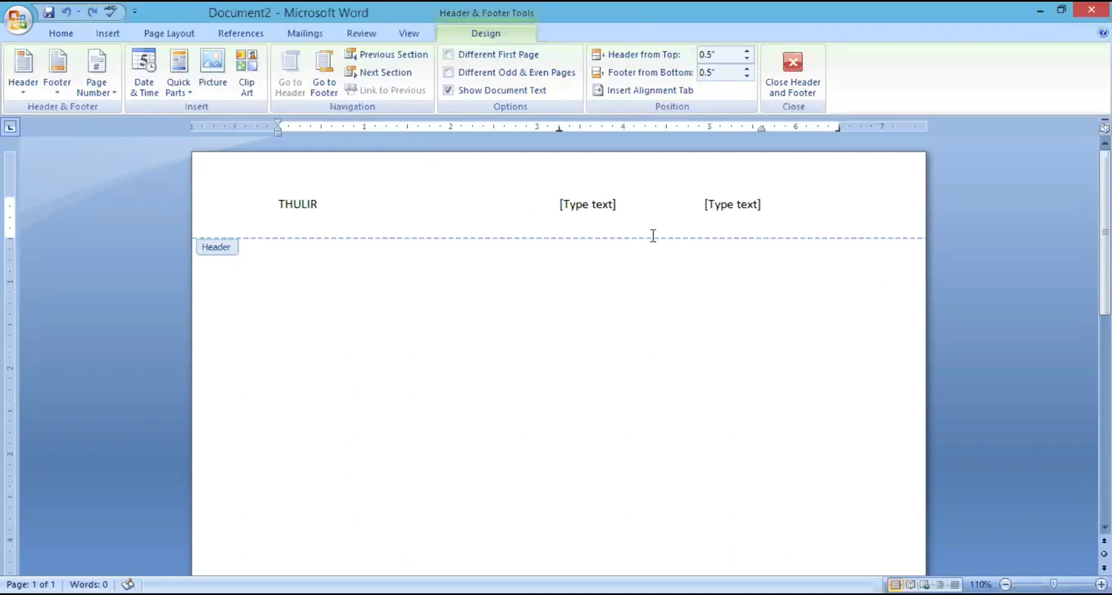
Step: Replace the header's middle placeholder with TITLE1 and align the last placeholder to the right margin
left_click(589, 207)
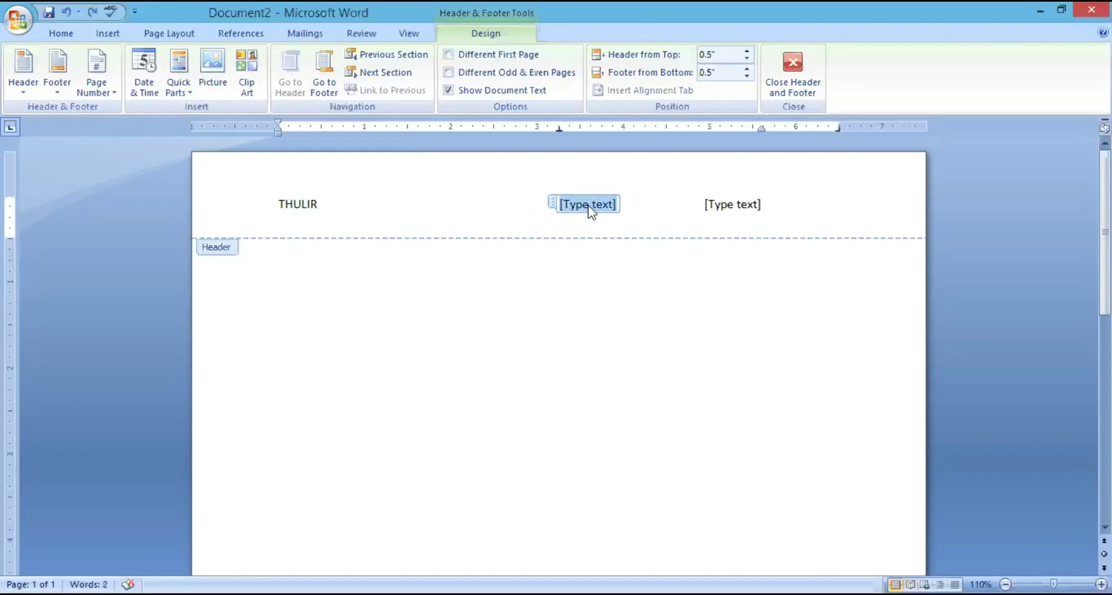
type("TITL")
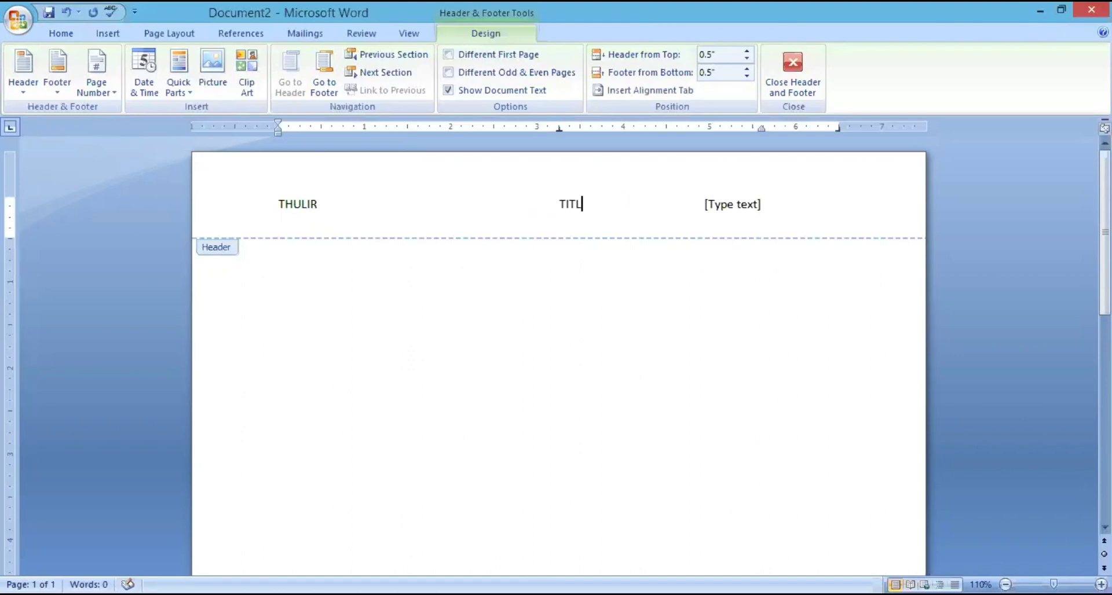
type("E1")
key("Tab")
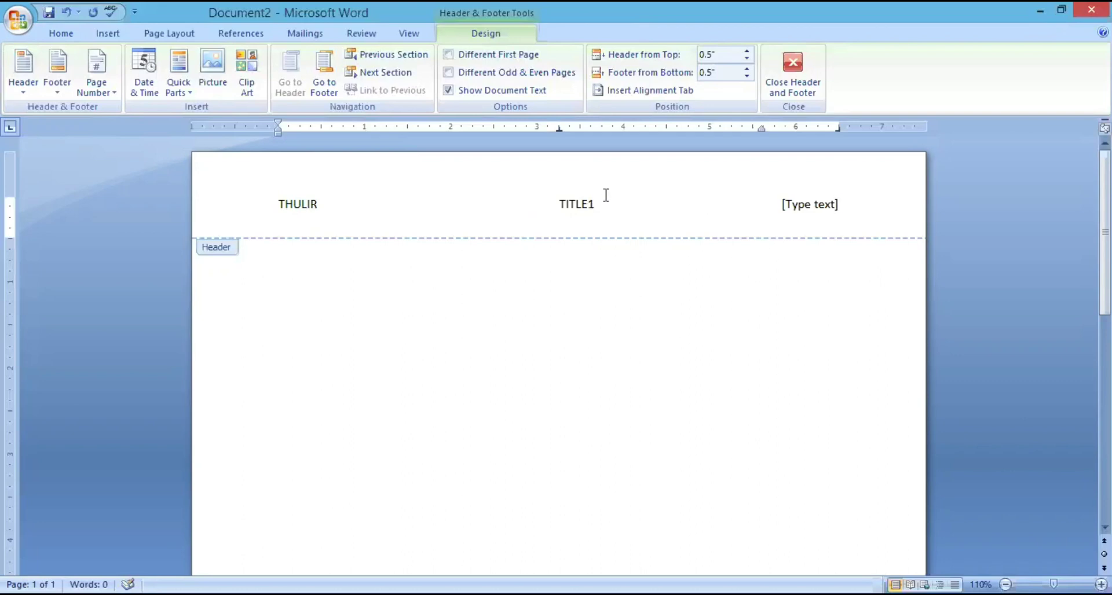
Step: Replace the header's last placeholder with DEDICATED and return to the document body
left_click(813, 204)
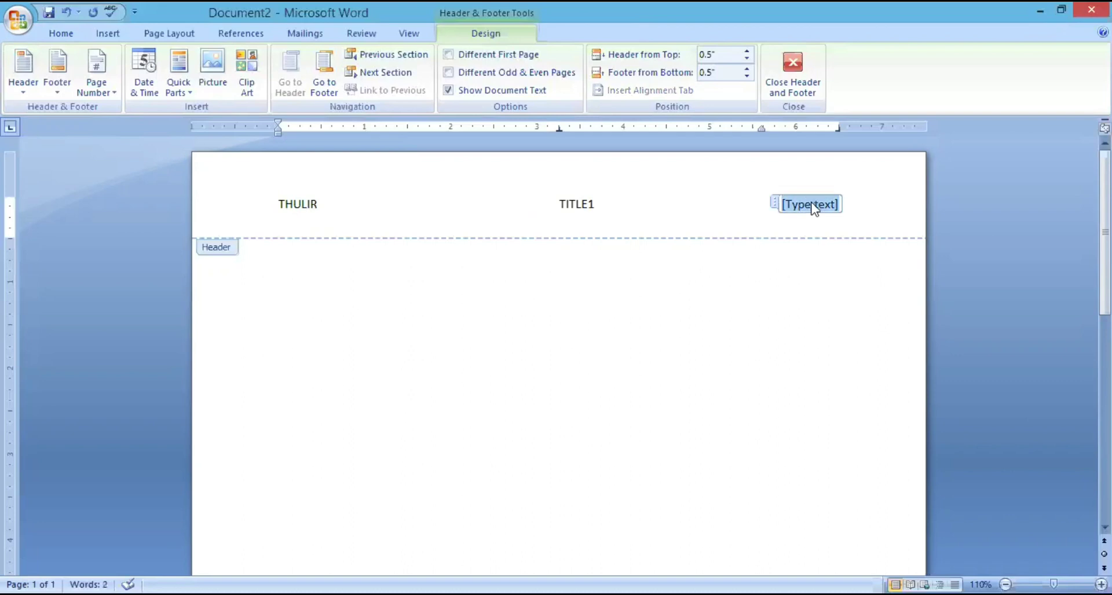
type("DEDICA")
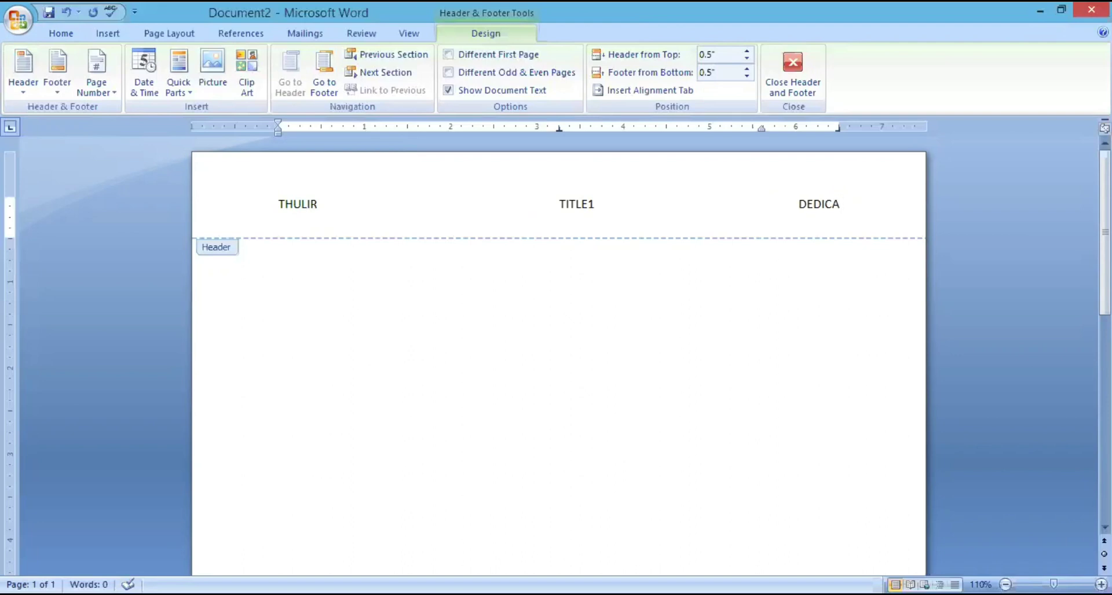
type("TED")
double_click(698, 293)
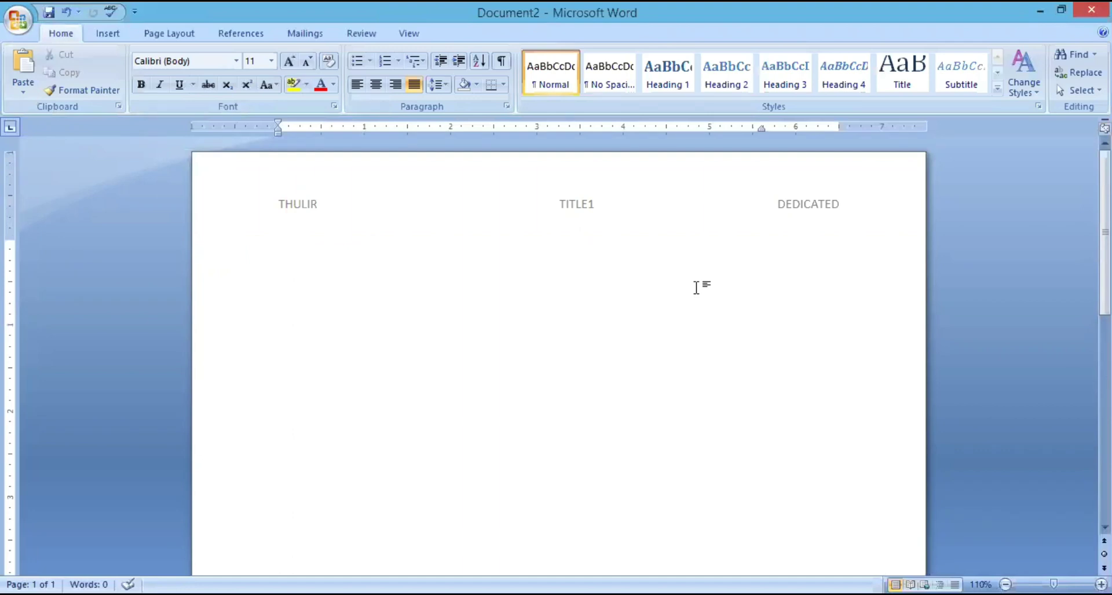
Step: Add blank lines to the document body until it extends onto a third page
scroll(697, 288, "down", 12)
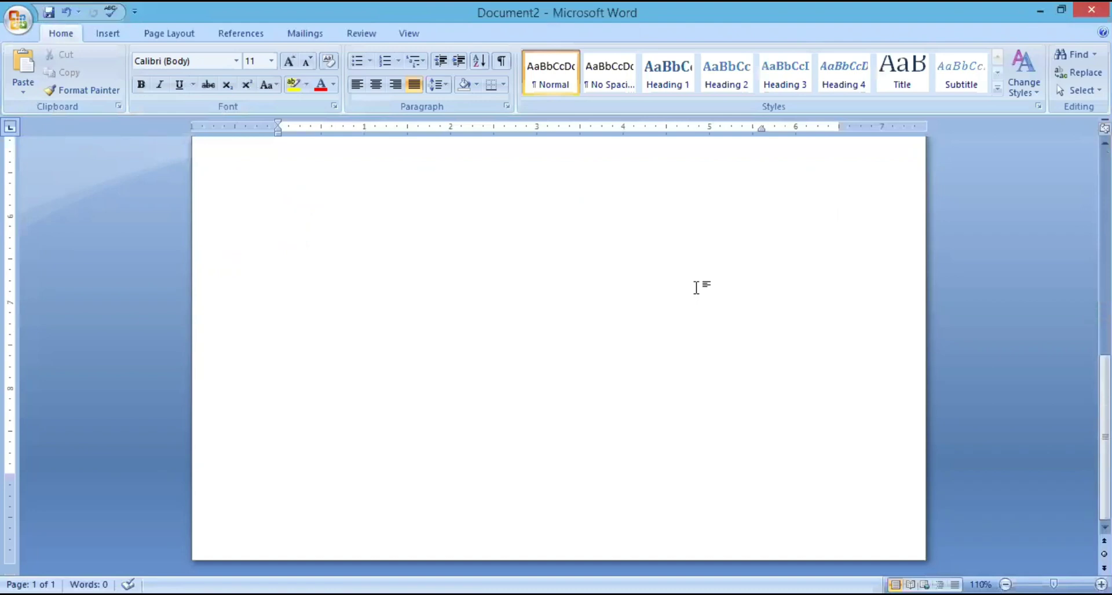
scroll(364, 451, "up", 12)
key("Return")
key("Return")
key("Return")
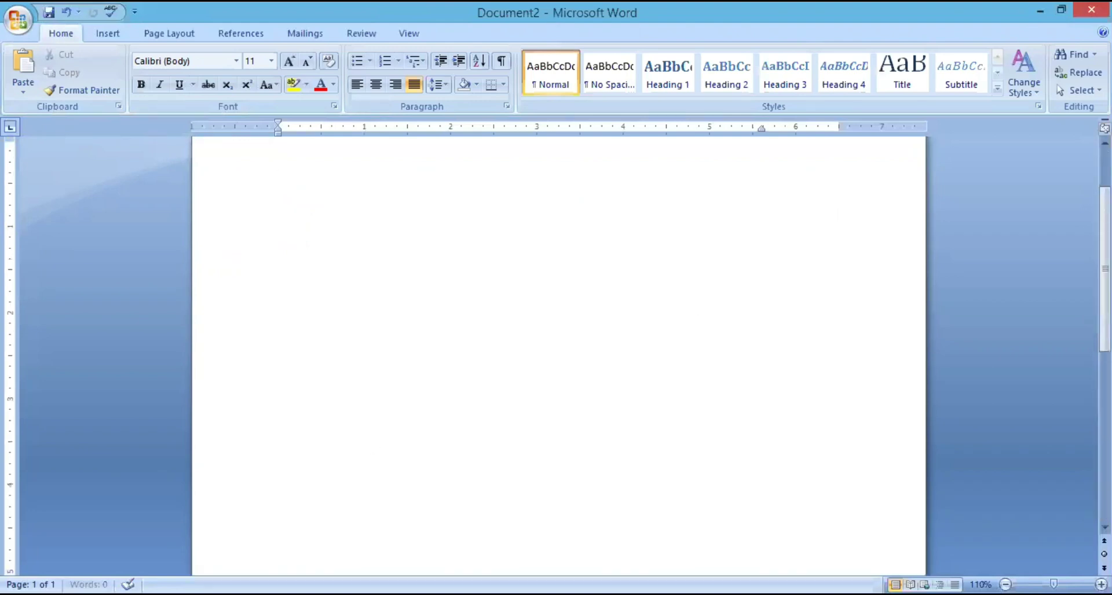
key("Return")
key("Return")
key("Return")
scroll(559, 356, "down", 2)
key("Return")
key("Return")
key("Return")
key("Return")
key("Return")
key("Return")
key("Return")
key("Return")
key("Return")
key("Return")
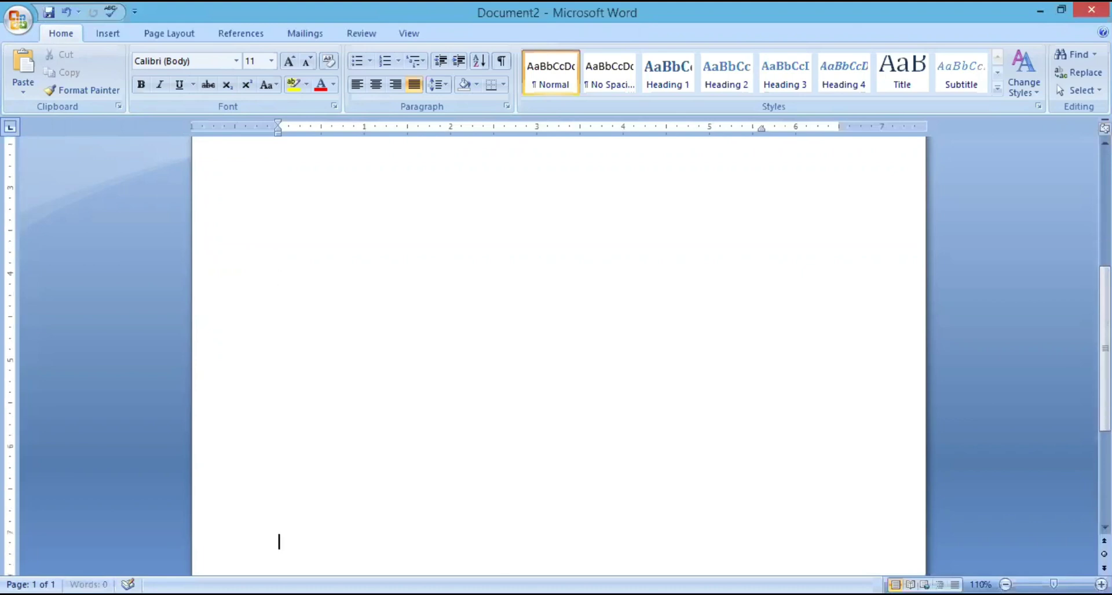
key("Return")
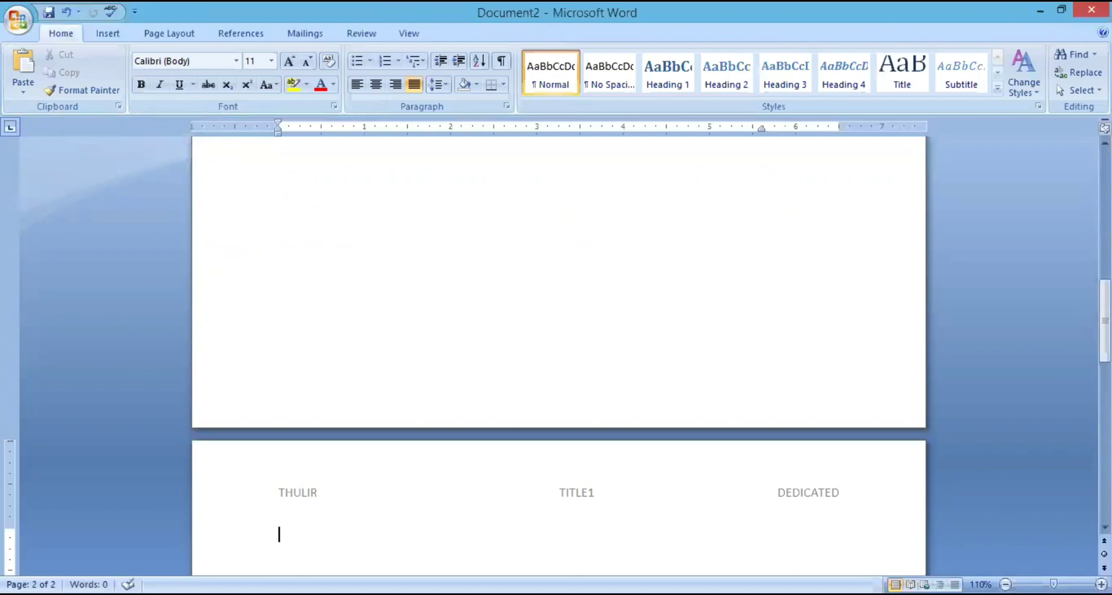
key("Return")
key("Return")
key("Return")
key("Return")
key("Return")
key("Return")
key("Return")
key("Return")
key("Return")
key("Return")
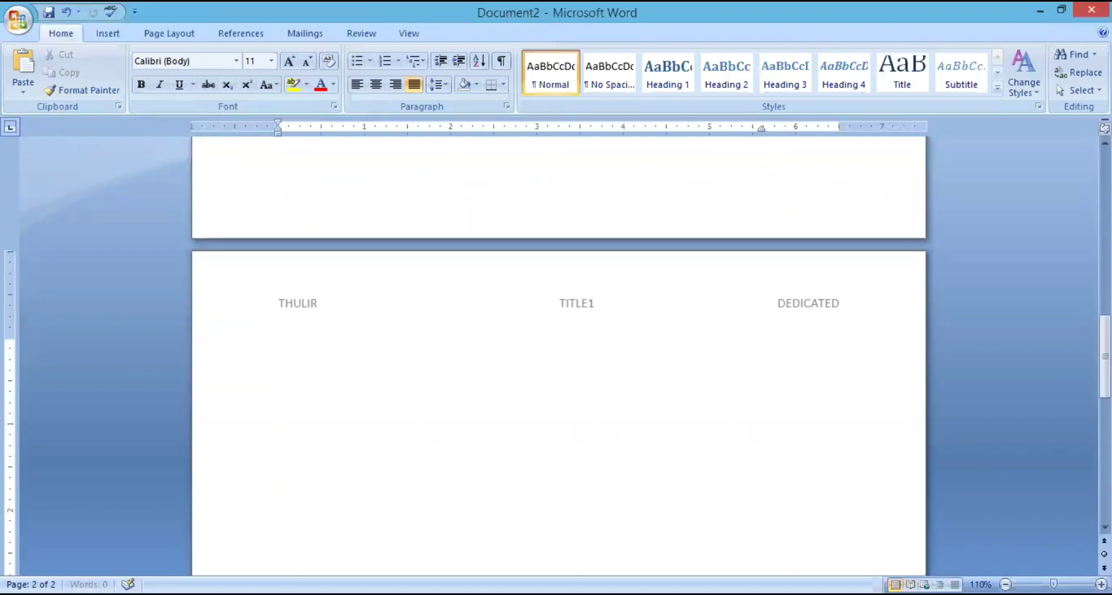
key("Return")
key("Return")
key("Return")
key("Return")
key("Return")
key("Return")
key("Return")
key("Return")
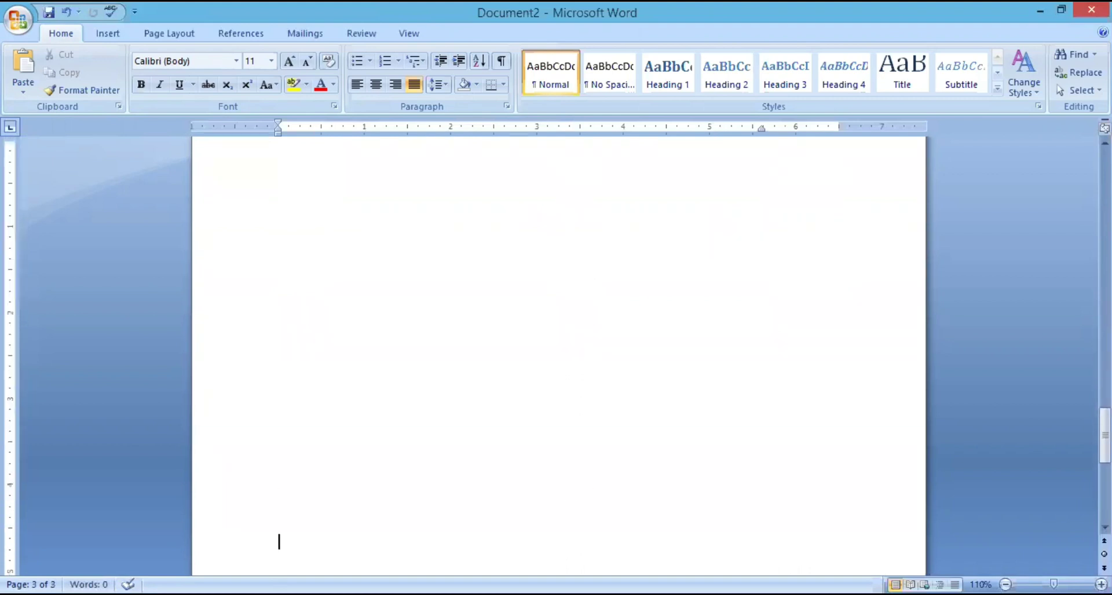
Step: Go back through the pages to the start of page 1, checking the header on each page
key("Up")
key("Up")
key("Up")
key("Up")
key("Up")
key("Up")
key("Up")
key("Up")
key("Up")
key("Up")
key("Up")
key("Up")
key("Up")
key("Up")
key("Up")
key("Up")
key("Up")
key("Up")
key("Up")
key("Up")
key("Down")
key("Down")
key("Up")
key("Up")
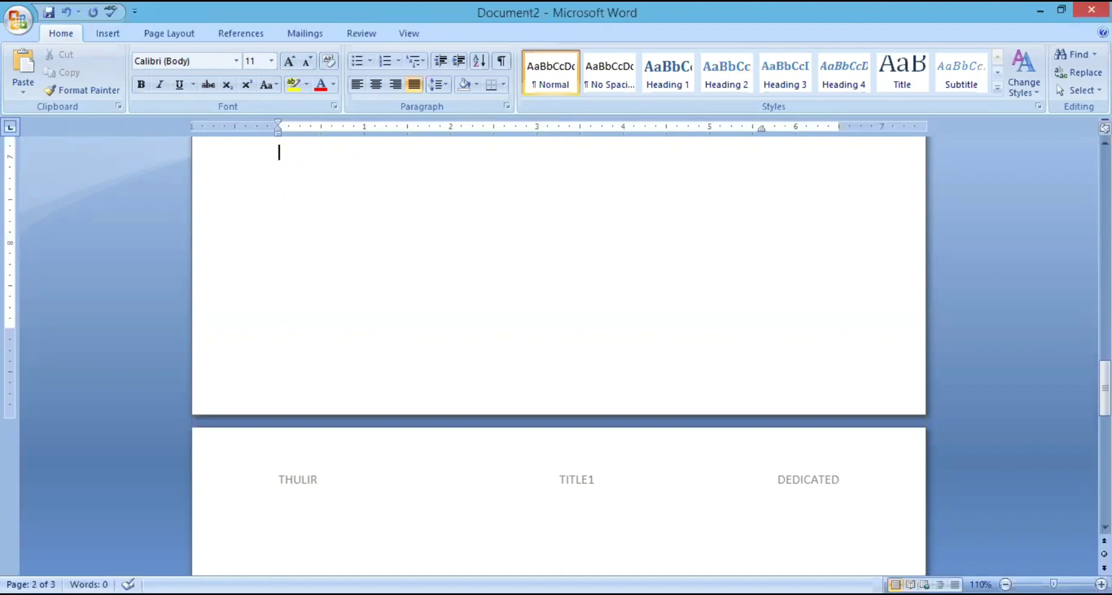
key("Up")
key("Up")
key("Up")
key("Up")
key("Up")
key("Up")
key("Up")
key("Up")
key("Up")
key("Up")
key("Up")
key("Up")
key("Up")
key("Up")
key("Up")
key("Up")
key("Up")
key("Up")
key("Up")
key("Up")
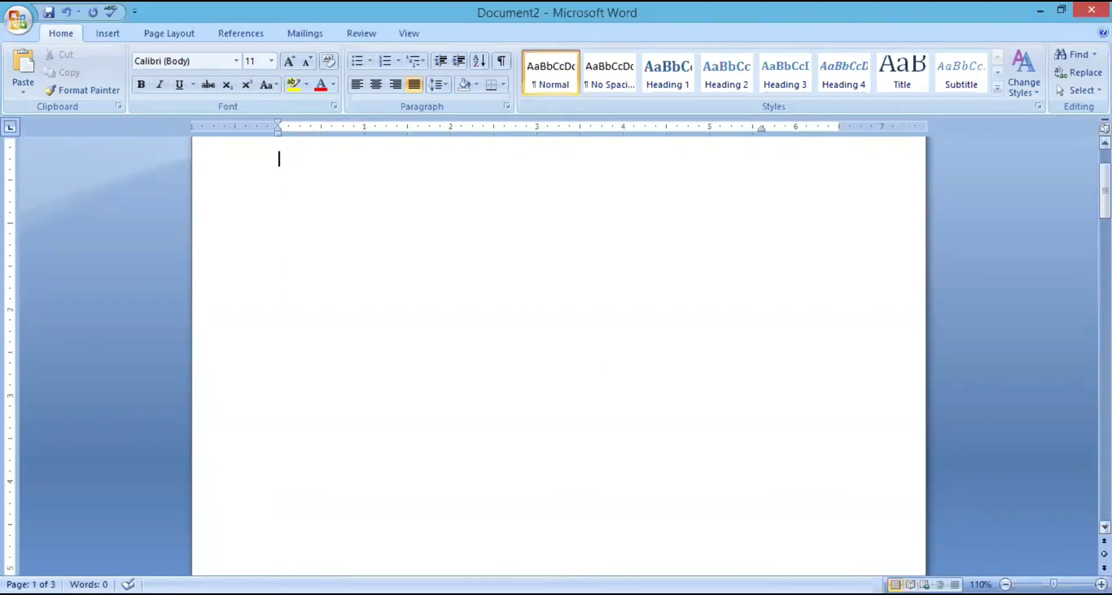
scroll(559, 356, "up", 2)
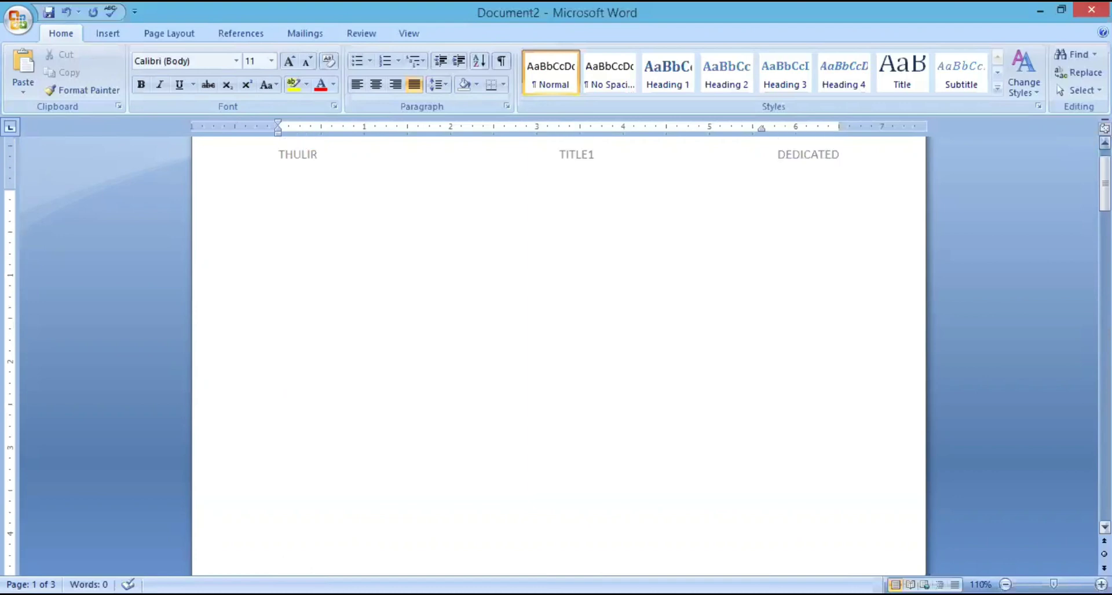
scroll(559, 356, "up", 1)
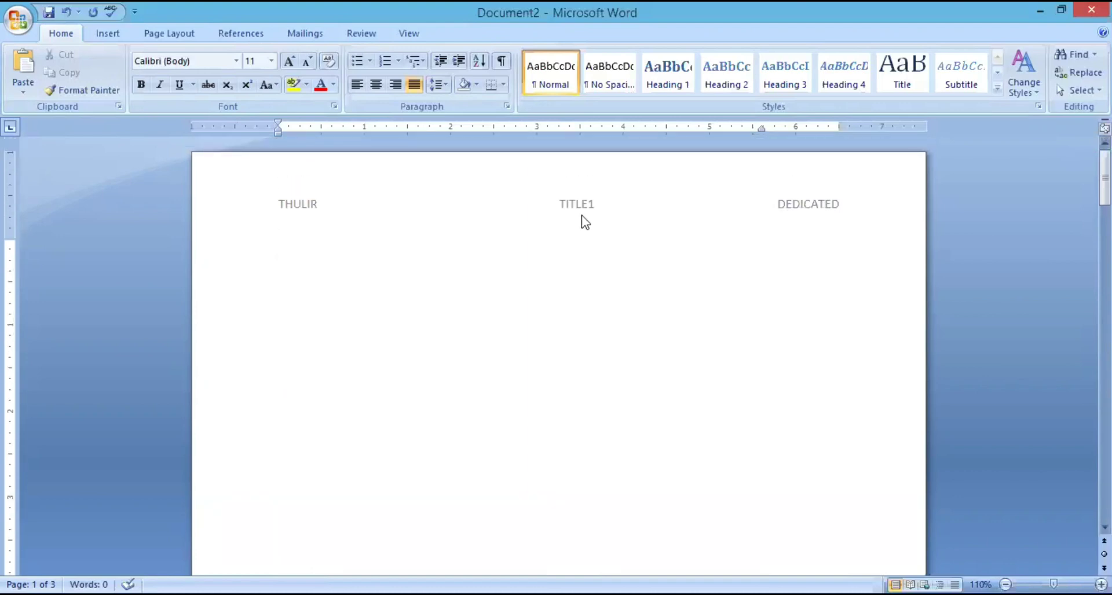
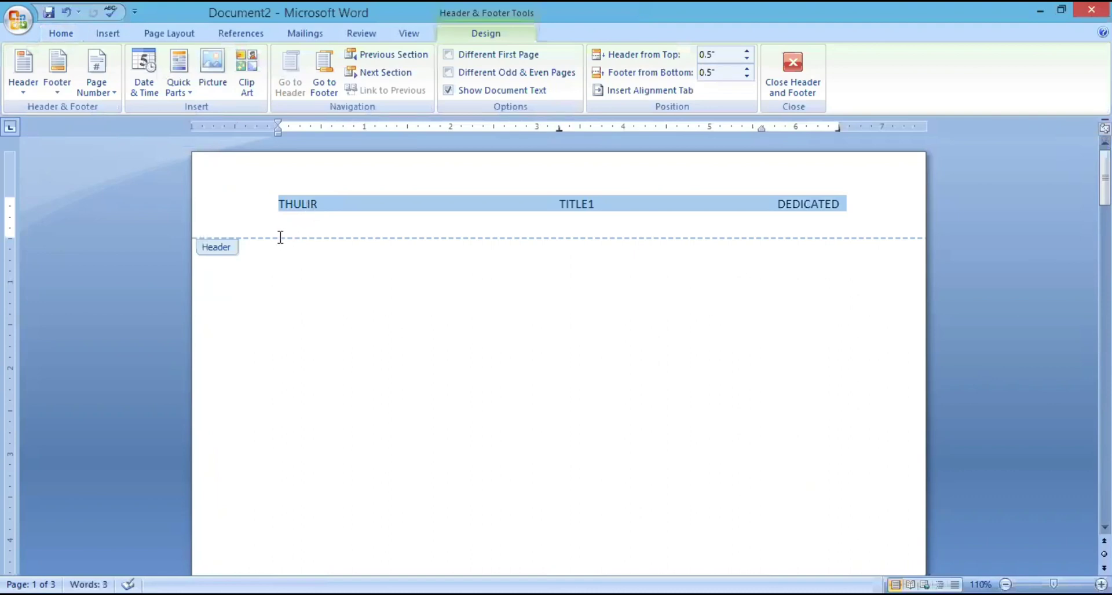
Step: Insert a page number at the top of the page in the Plain Number 1 style, replacing the header text
left_click(88, 92)
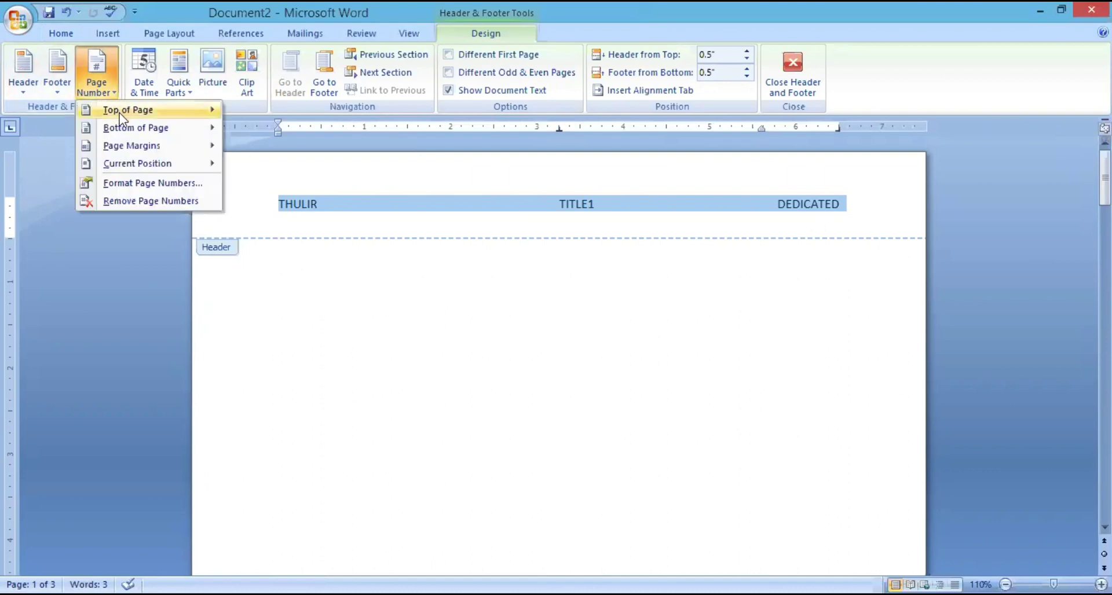
mouse_move(119, 113)
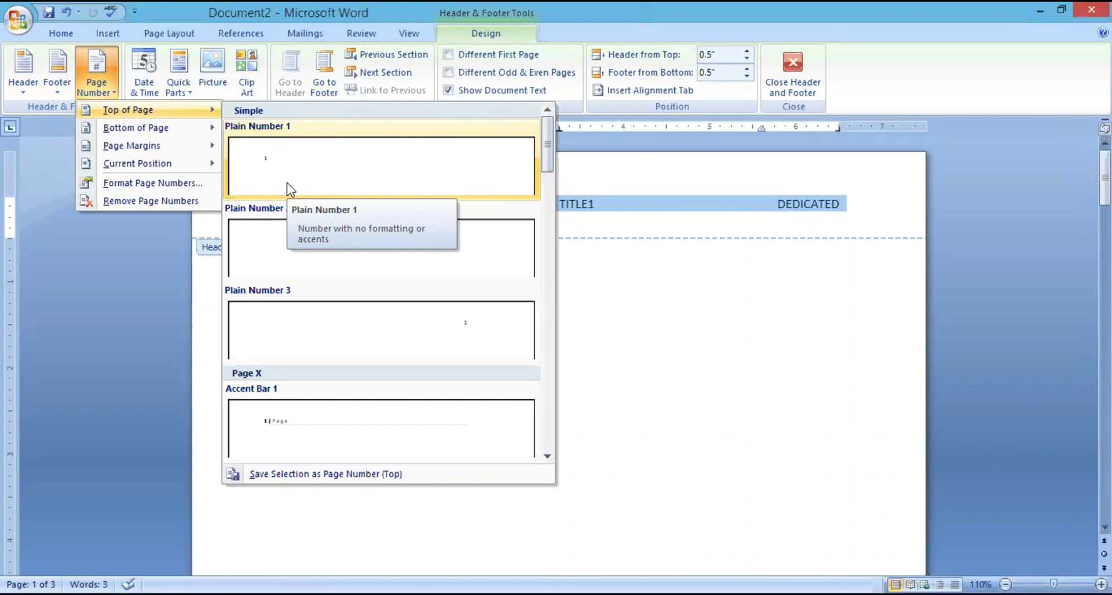
left_click(287, 183)
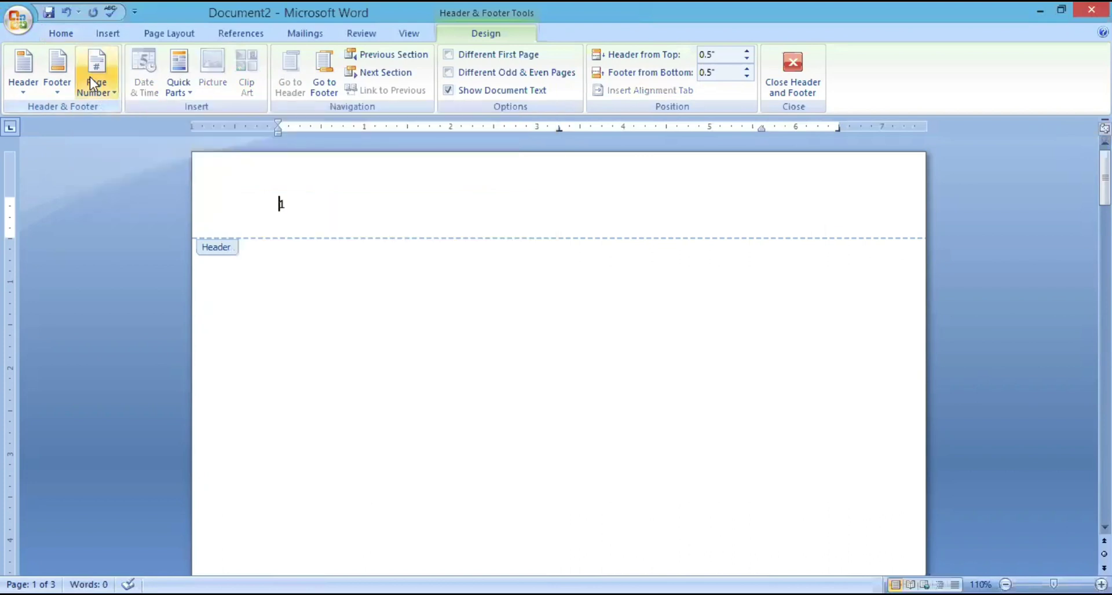
Step: Format the page numbers as 1, 2, 3 with a set starting number, and return to the document body
left_click(116, 90)
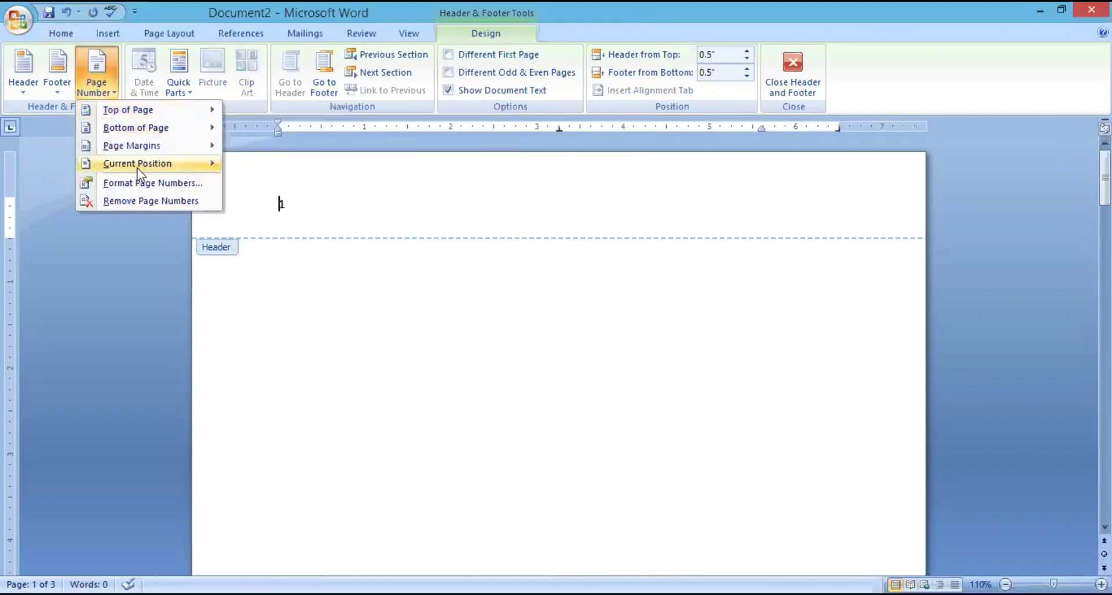
left_click(142, 183)
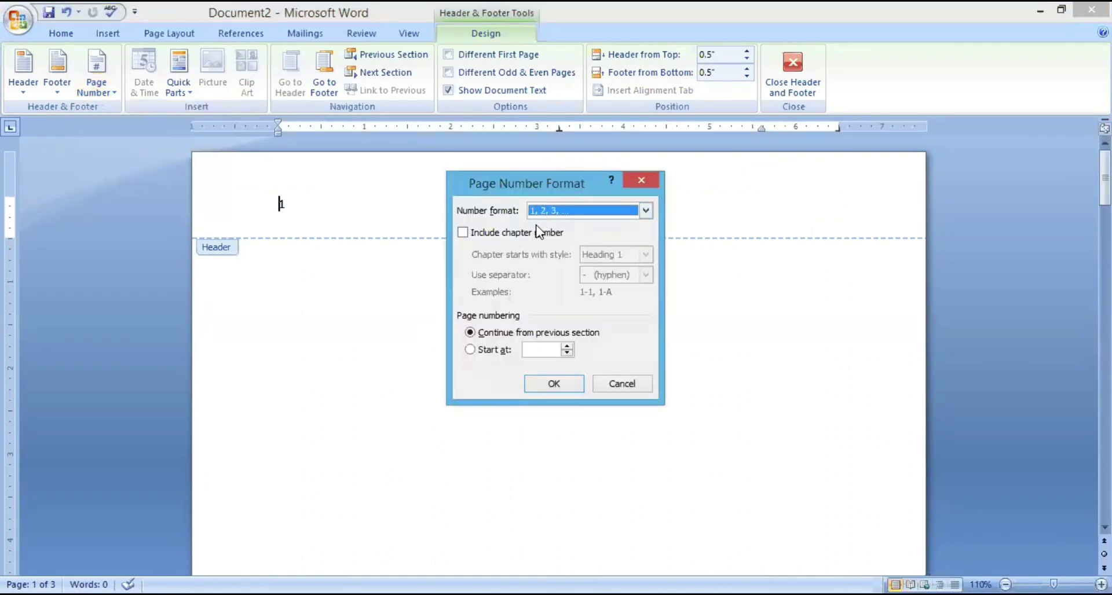
left_click(581, 212)
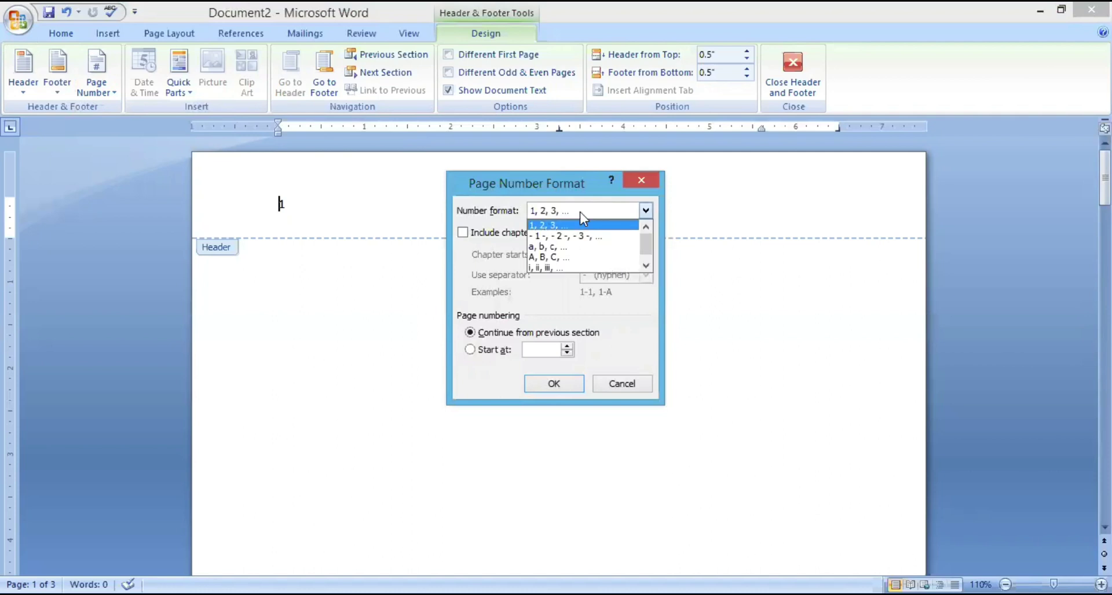
left_click(564, 246)
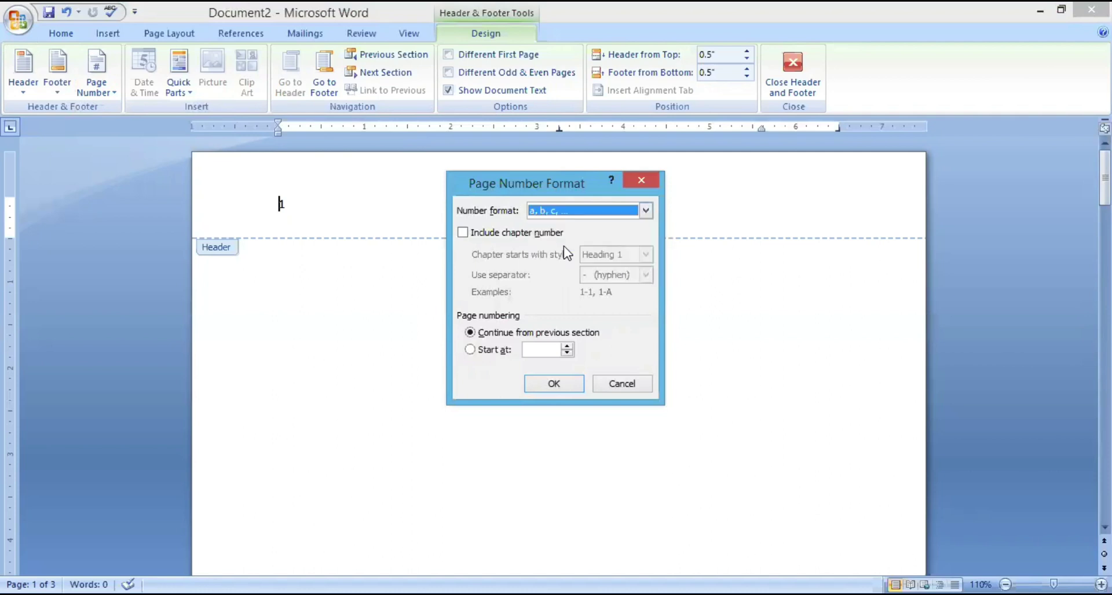
left_click(565, 210)
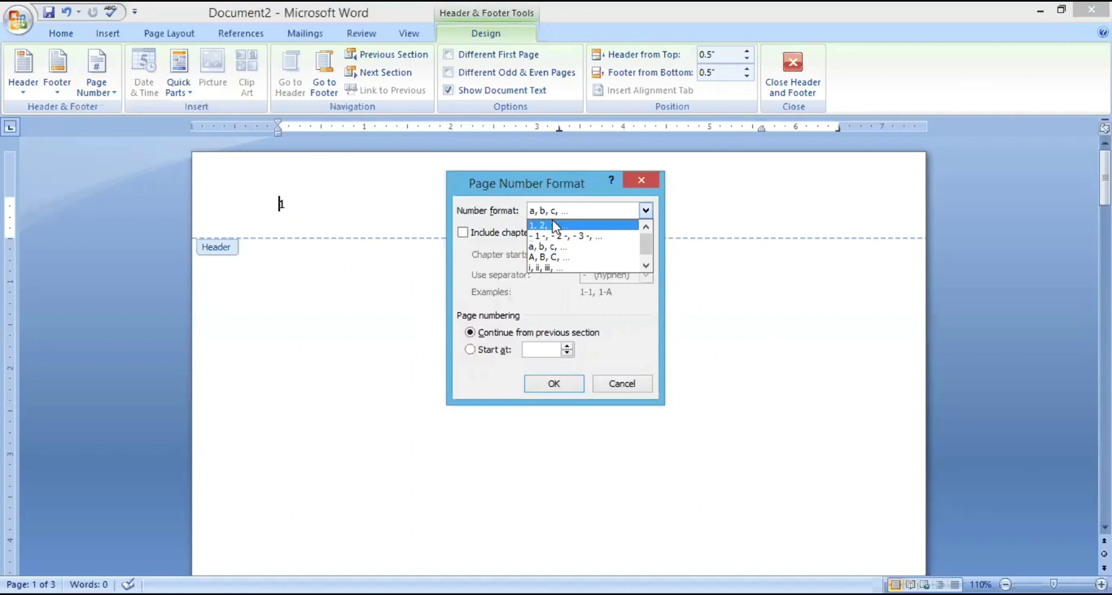
left_click(556, 226)
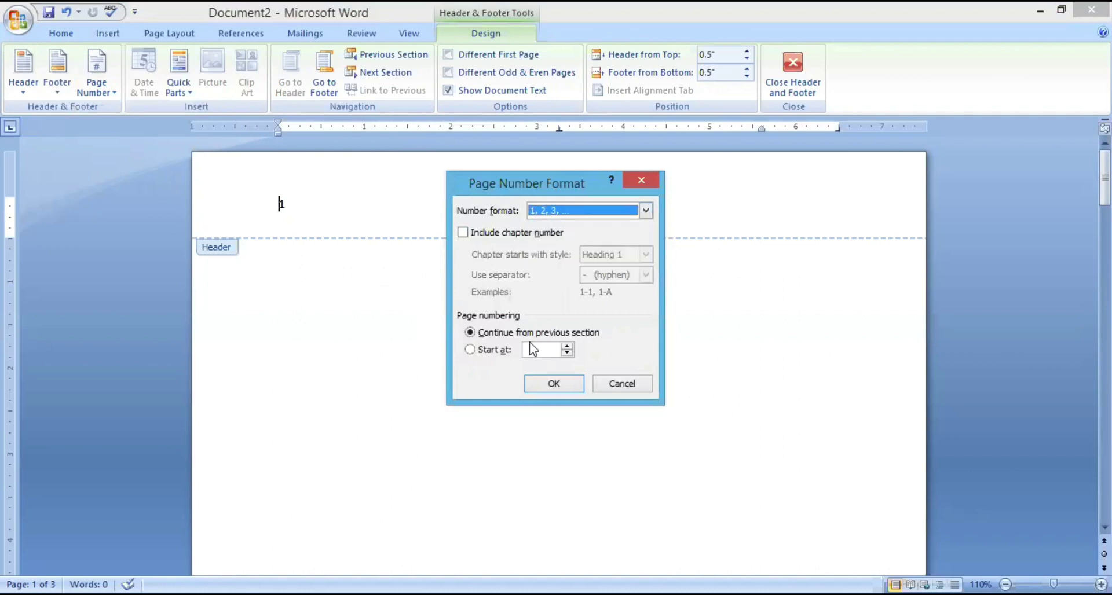
left_click(491, 350)
left_click(552, 384)
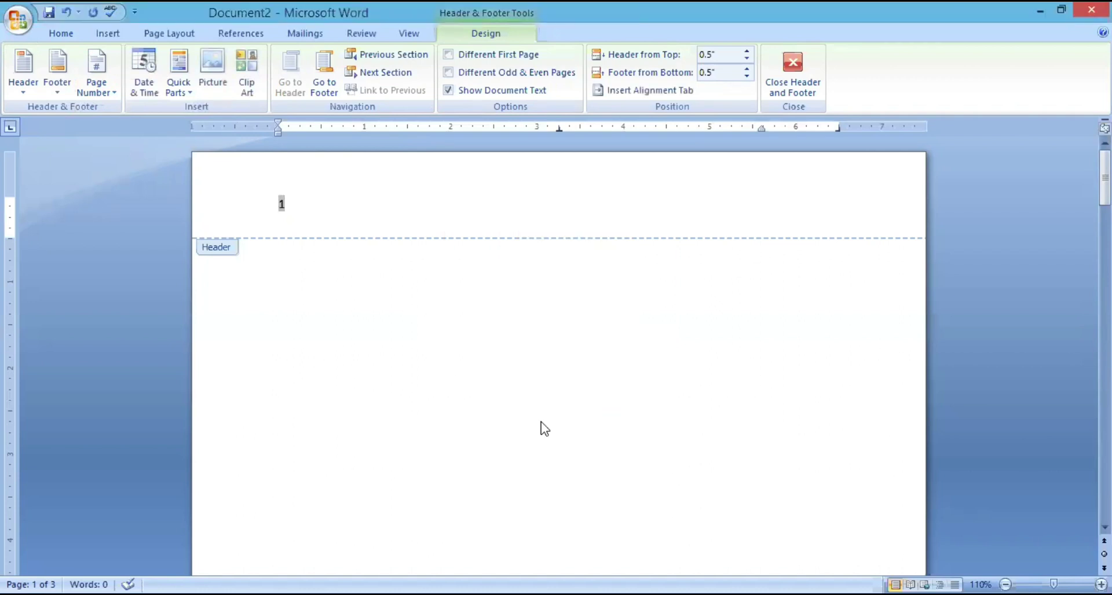
double_click(542, 421)
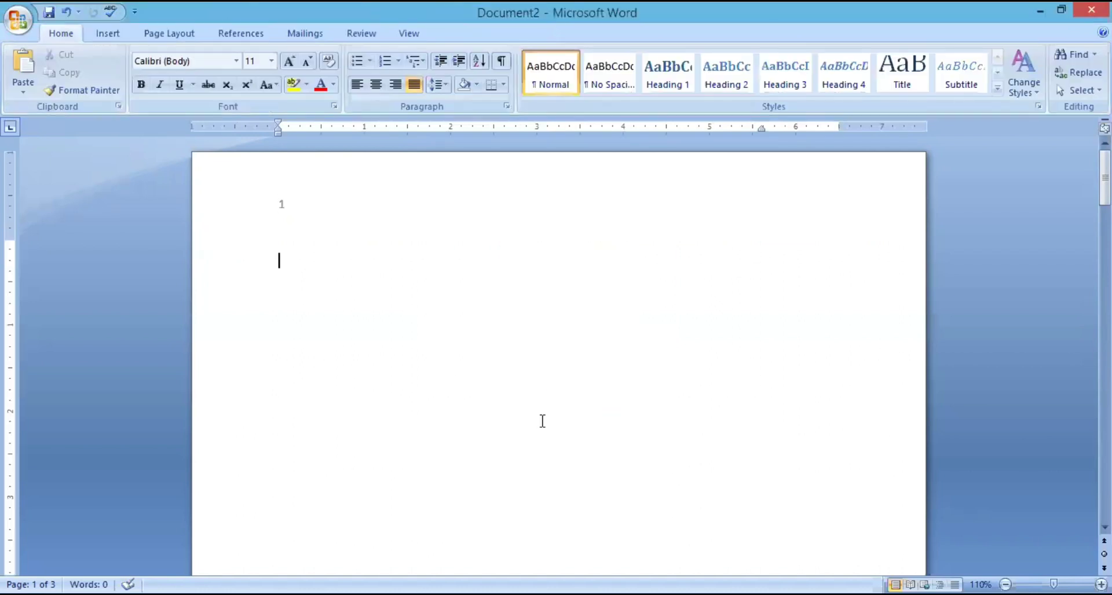
Step: Look through the pages to check the page number in each header, and return to the start of page 1
key("Down")
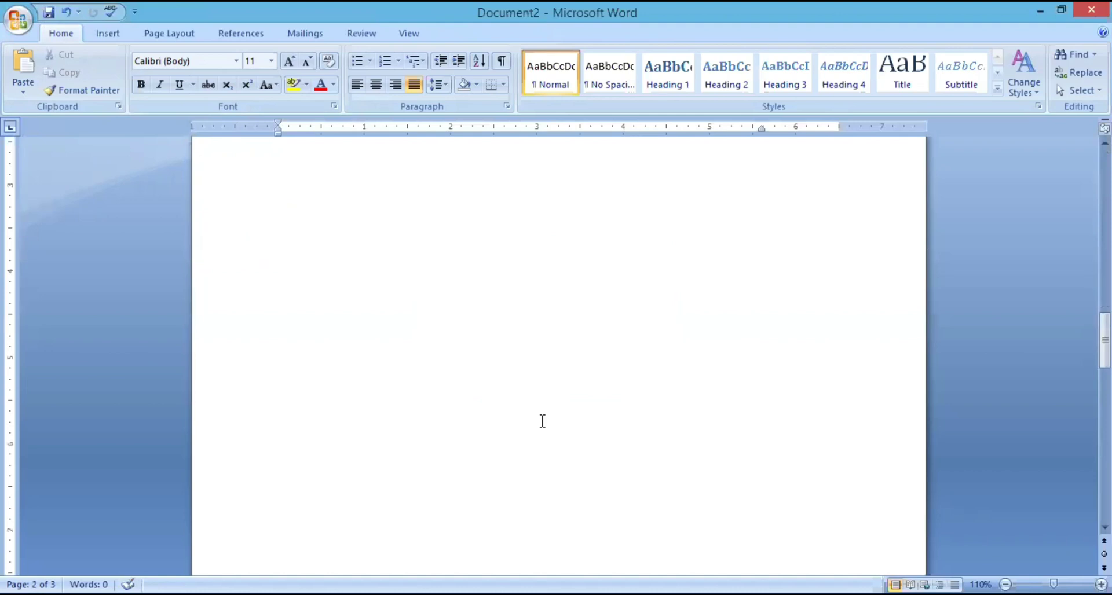
key("Up")
key("Up")
key("Up")
key("Up")
key("Up")
key("Up")
key("Up")
key("Up")
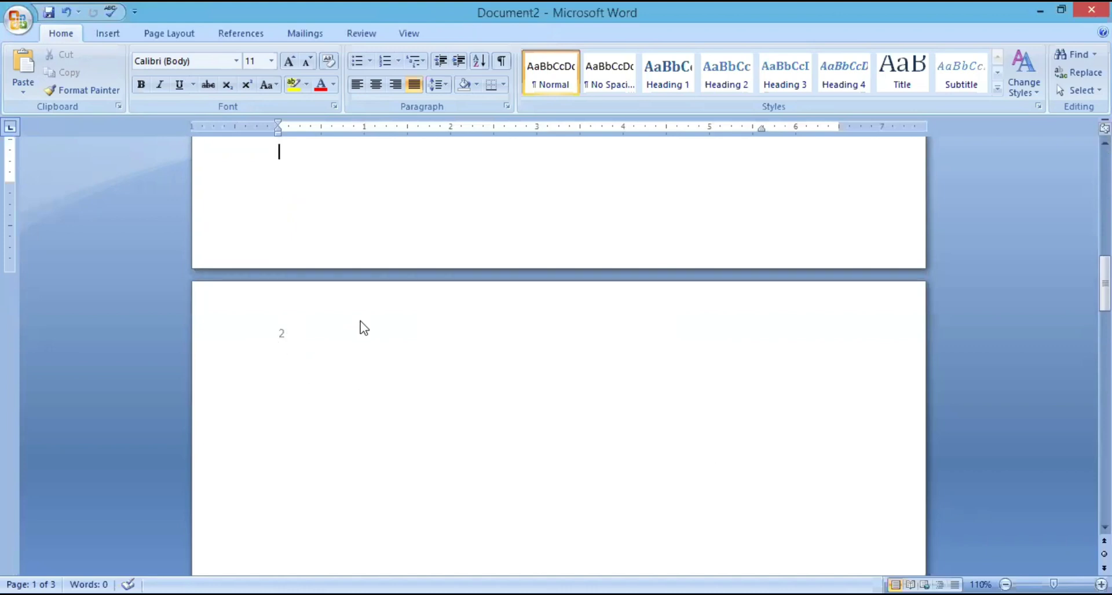
scroll(360, 321, "up", 5)
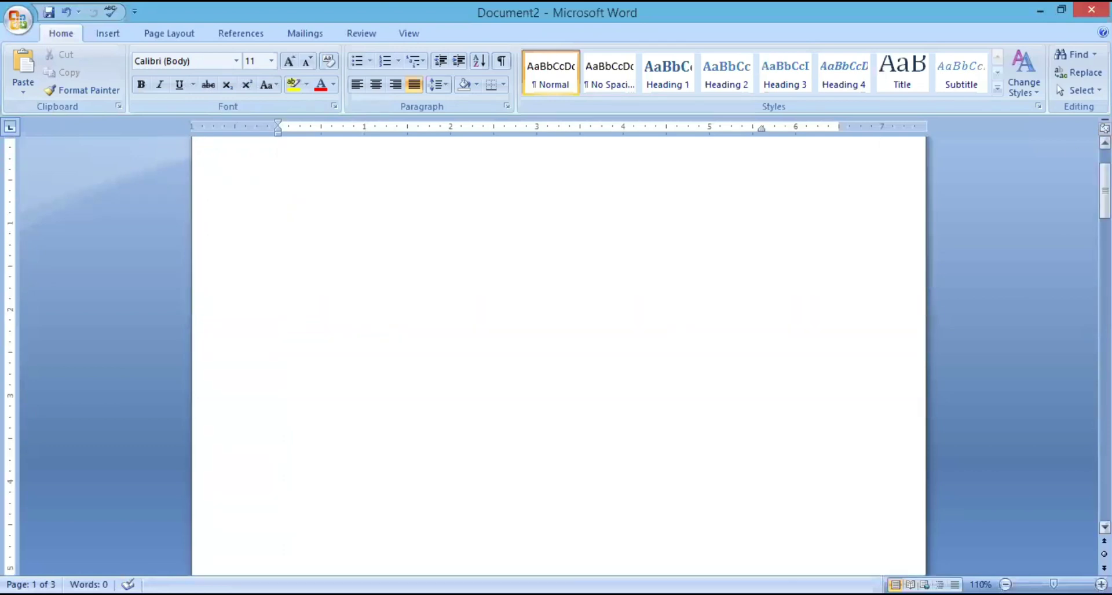
scroll(1104, 142, "up", 3)
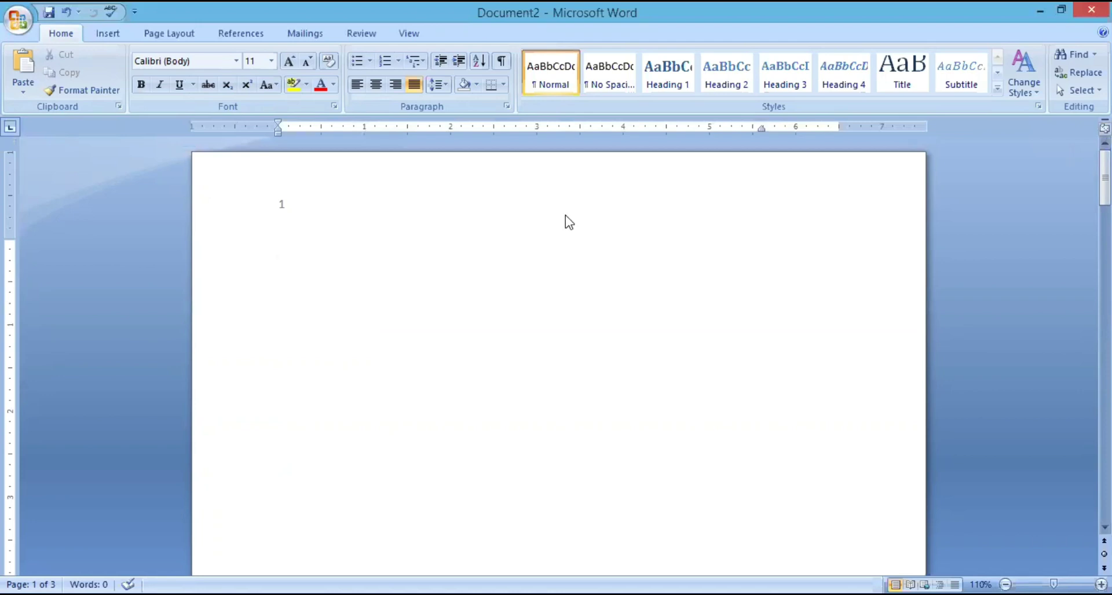
Step: Insert the crossed-keys THULIR logo picture in the header before the page number
double_click(558, 195)
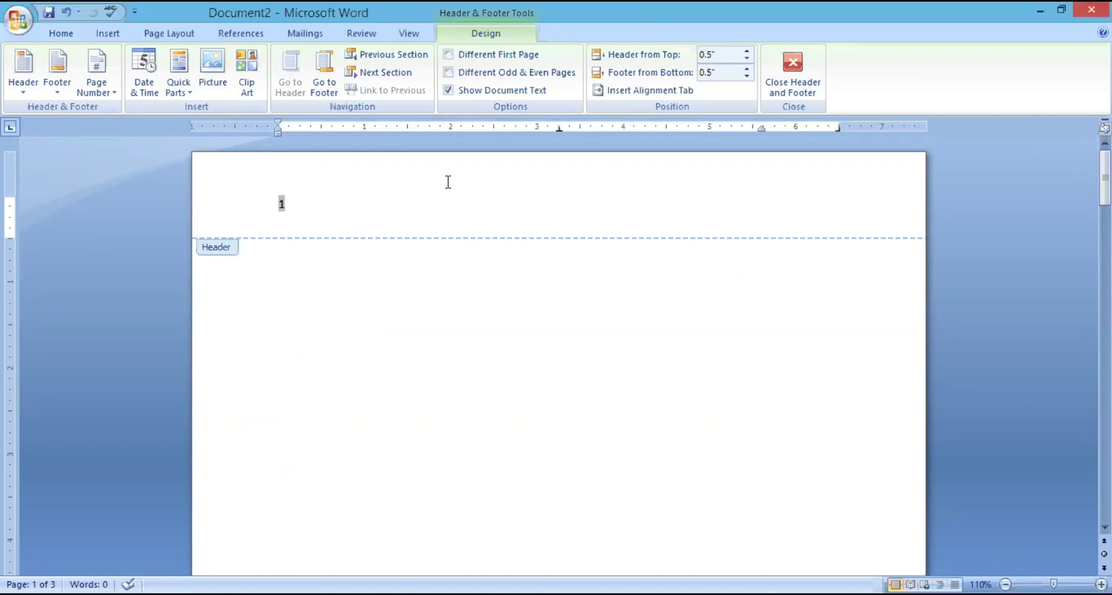
left_click(115, 36)
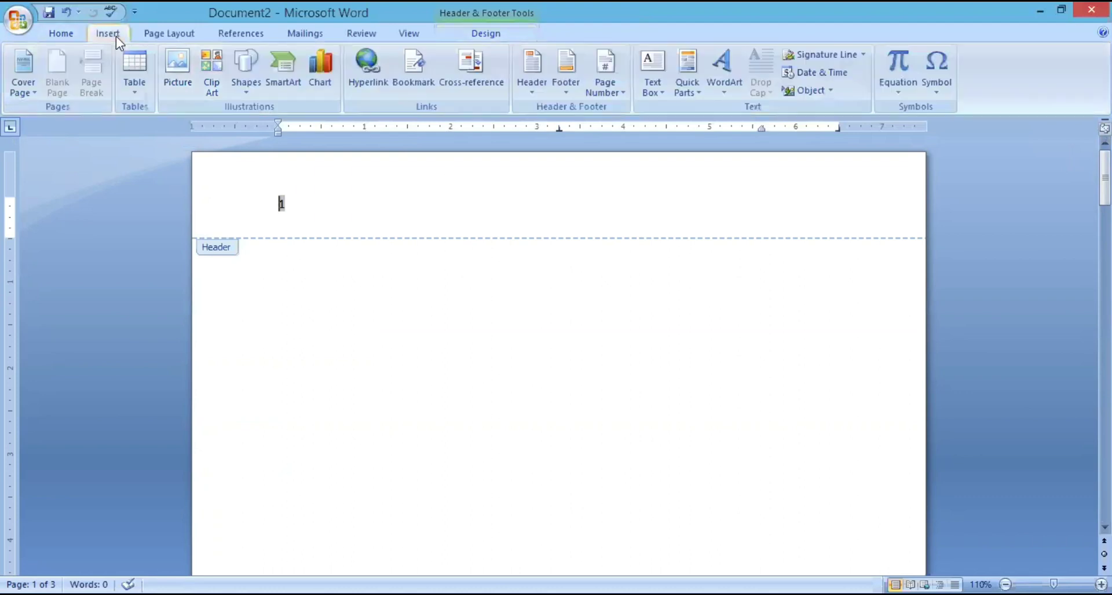
left_click(176, 72)
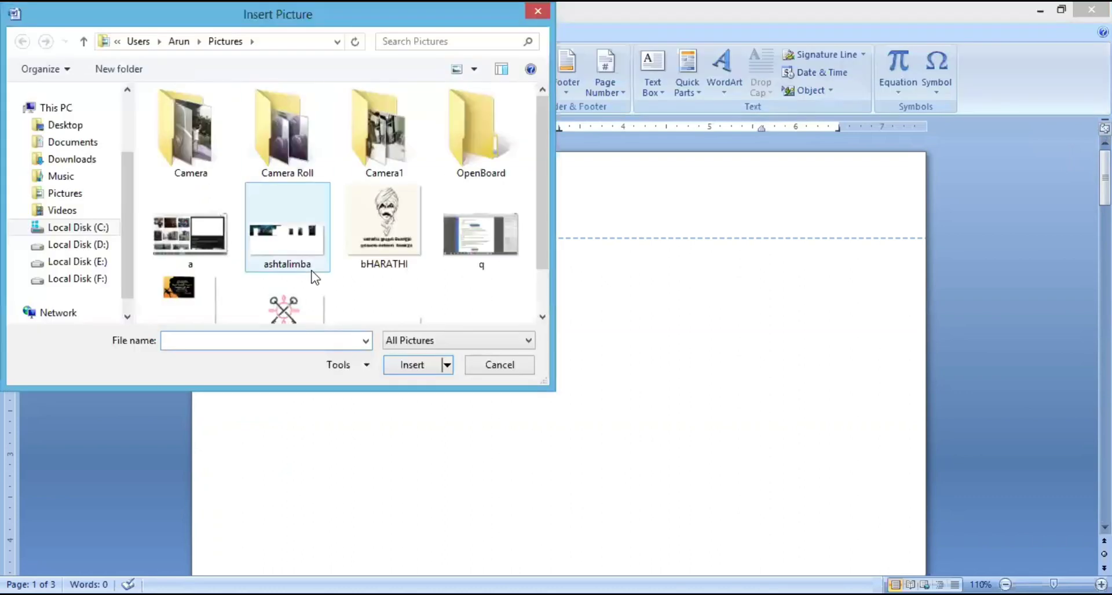
double_click(290, 301)
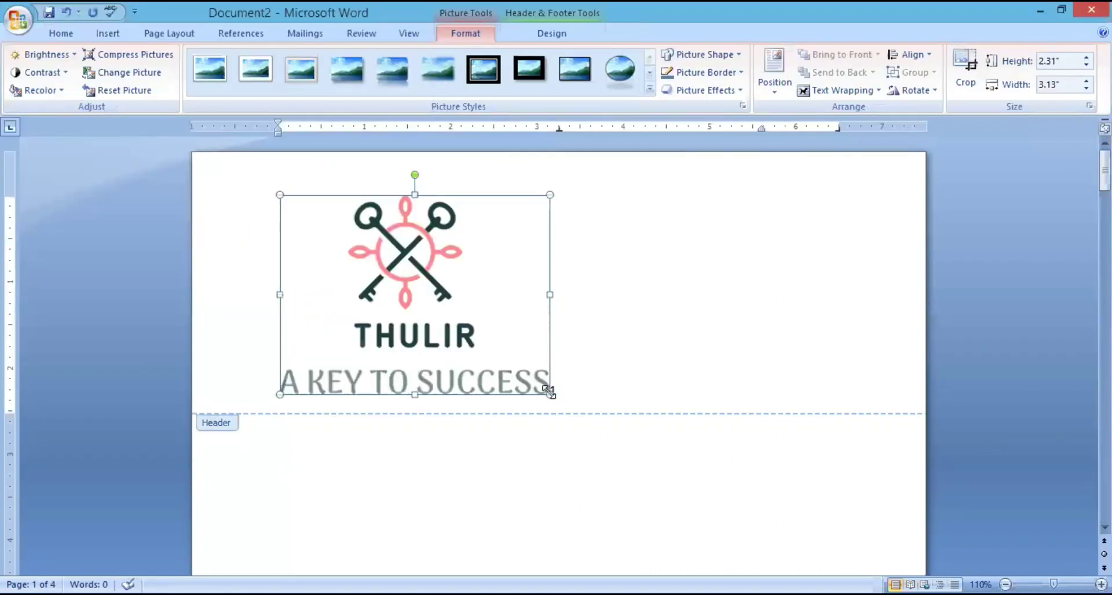
Step: Shrink the header logo to about 0.71" high by 0.96" wide and return to the document body
left_click_drag(548, 392, 342, 258)
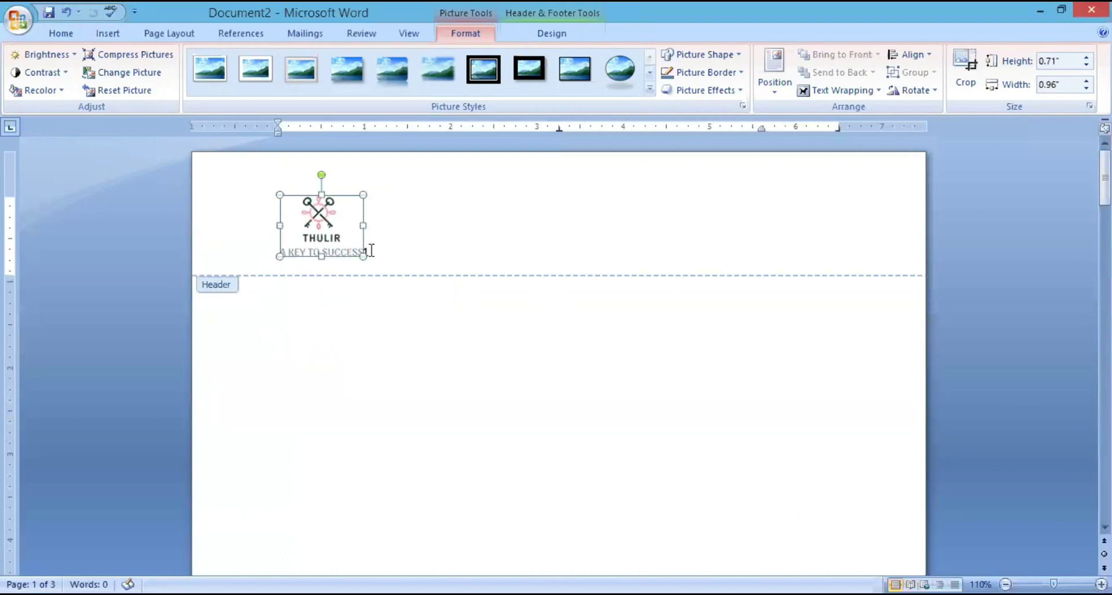
double_click(384, 333)
double_click(383, 331)
left_click(409, 381)
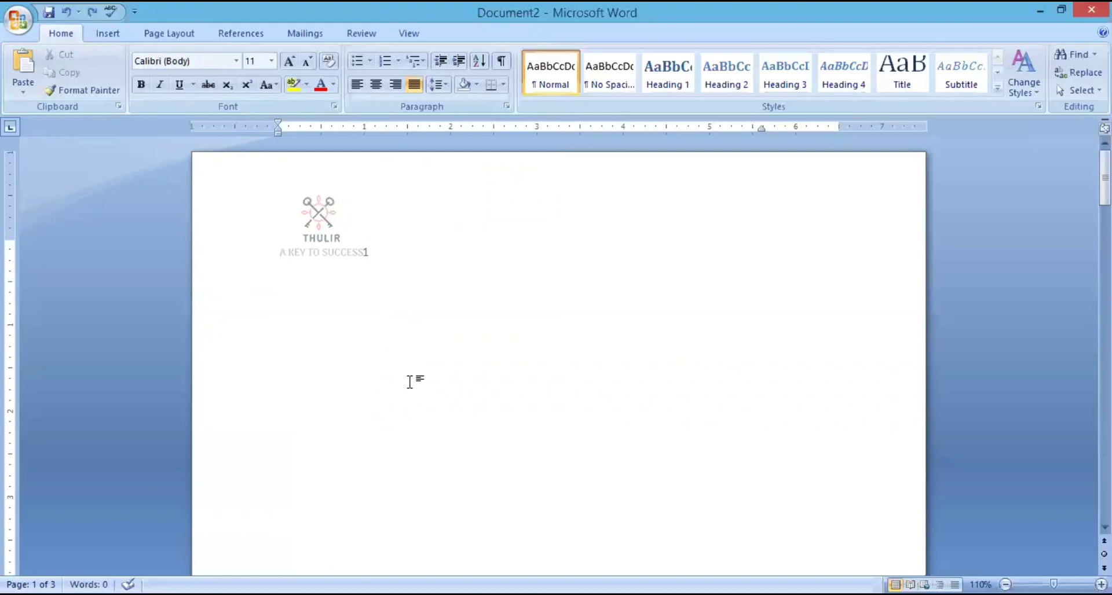
Step: Page through the document to check the logo header on each page, and return to the beginning
key("Page_Down")
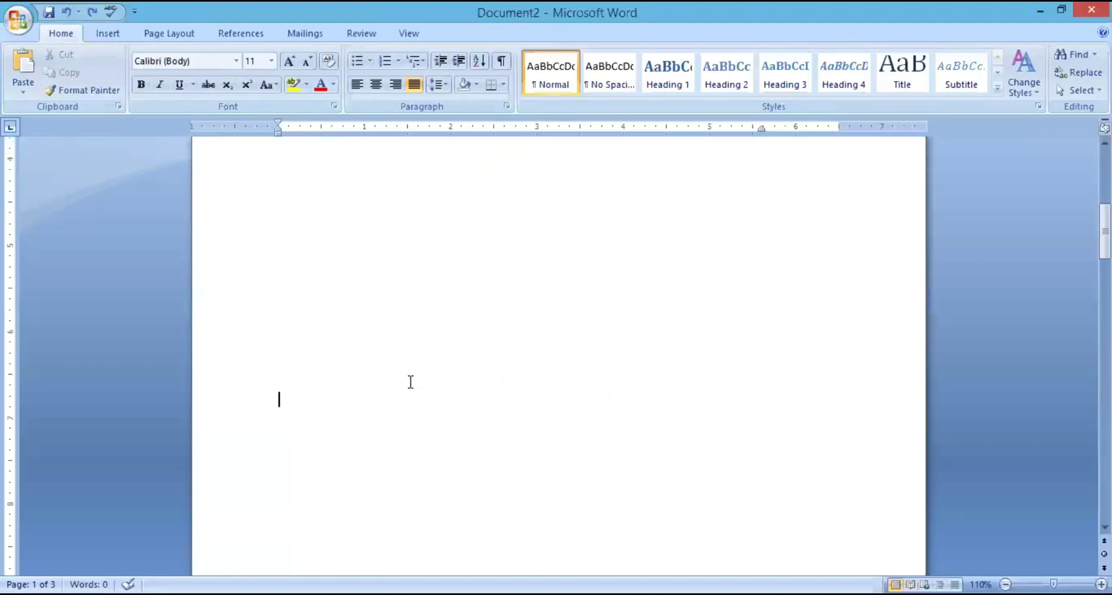
key("Page_Down")
key("Page_Down")
key("Page_Down")
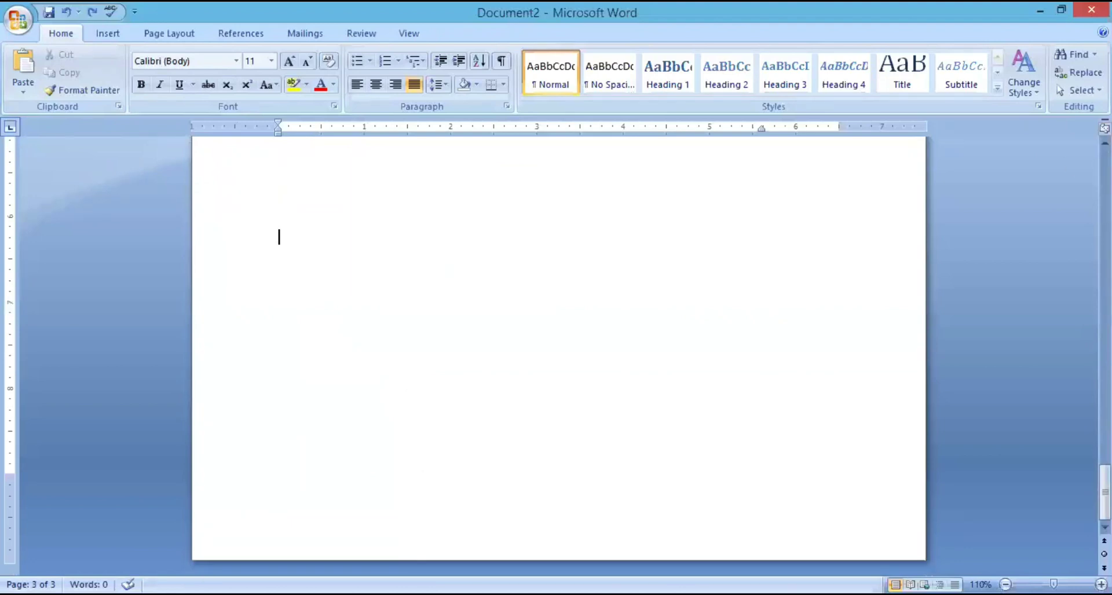
key("Page_Down")
key("ctrl+Home")
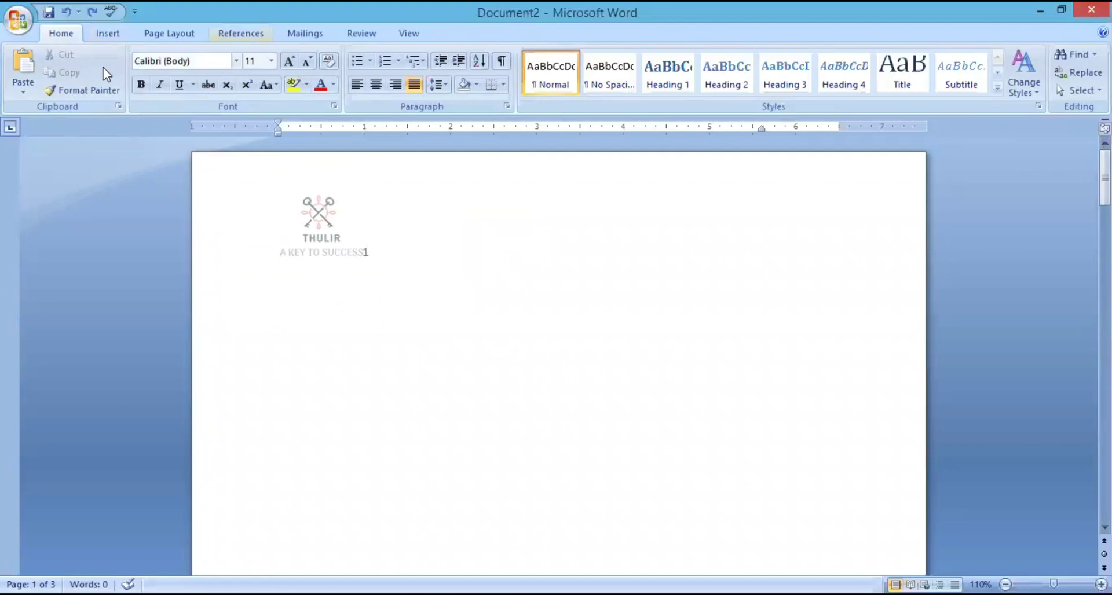
Step: Insert a Blank footer with the text THULIR, and return to the document body by way of the page header
left_click(109, 33)
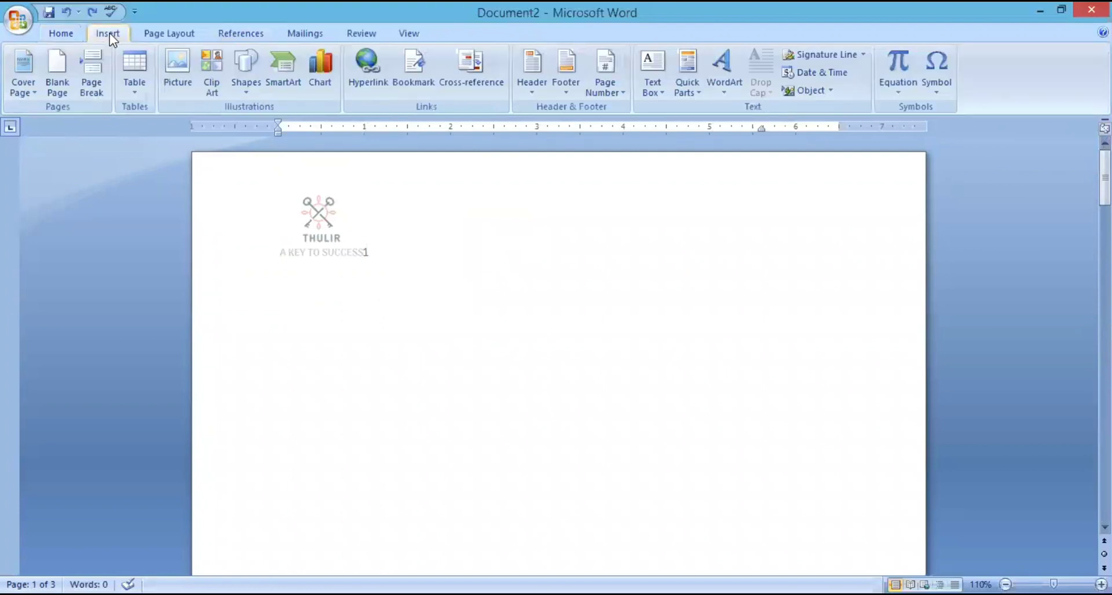
left_click(572, 103)
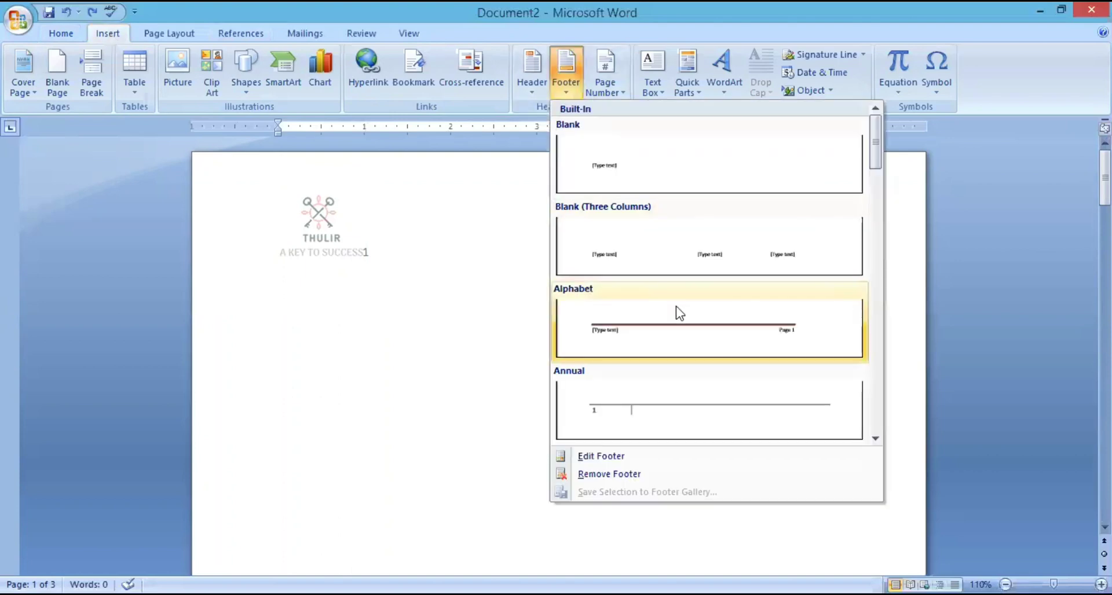
left_click(660, 180)
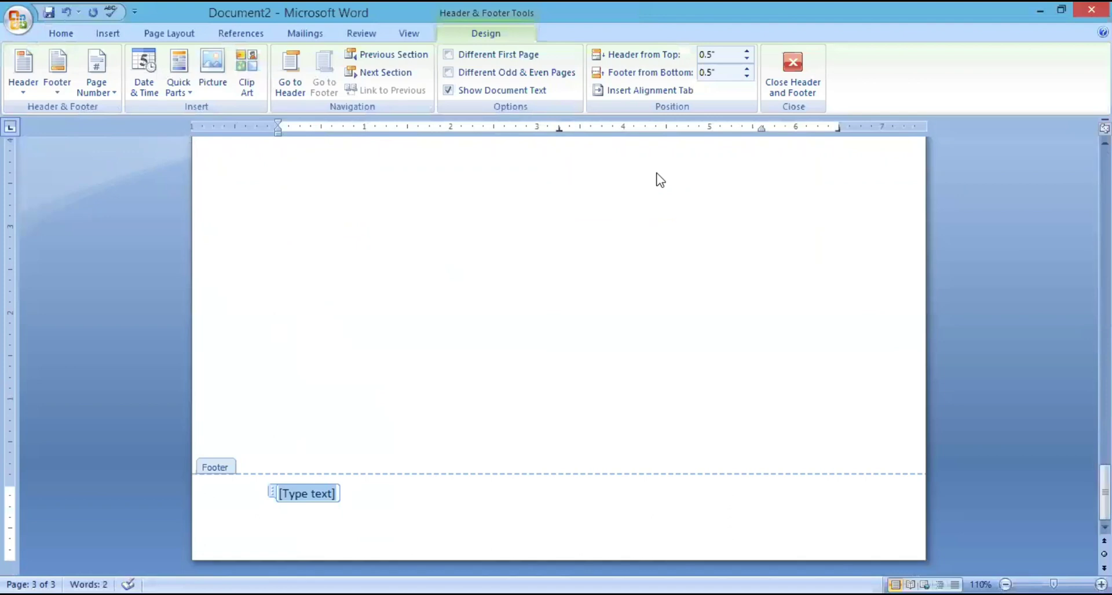
type("tHU")
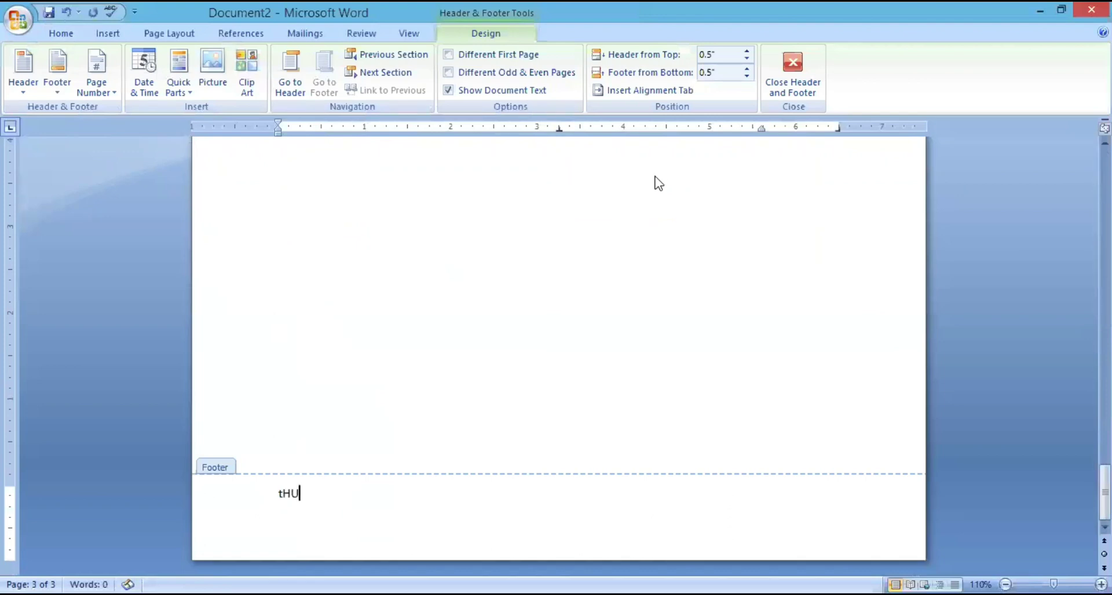
key("BackSpace")
key("BackSpace")
key("BackSpace")
type("THULIR")
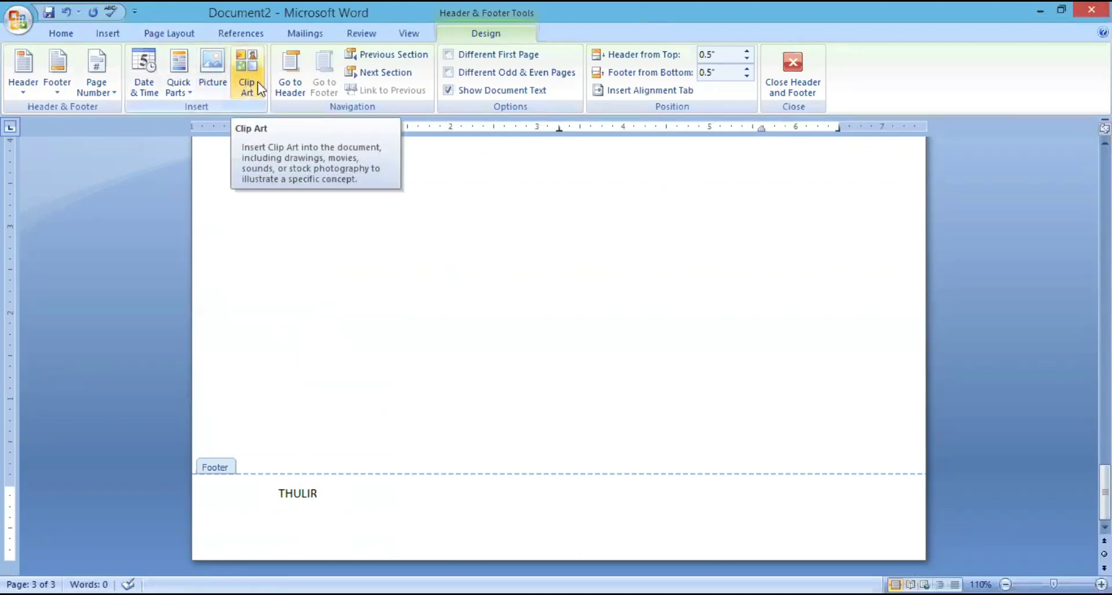
left_click(295, 98)
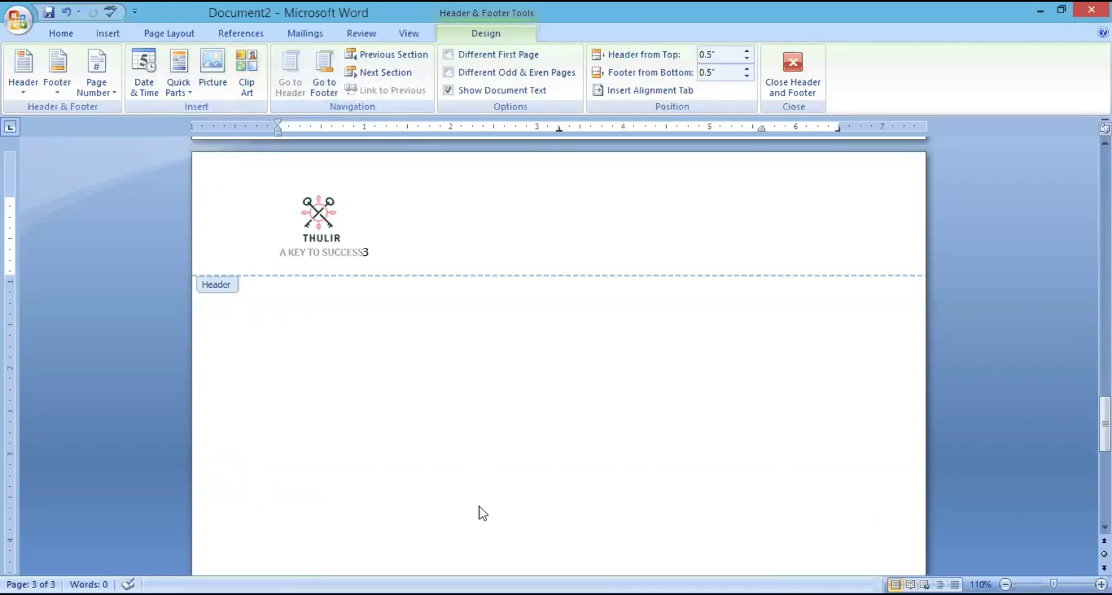
double_click(396, 447)
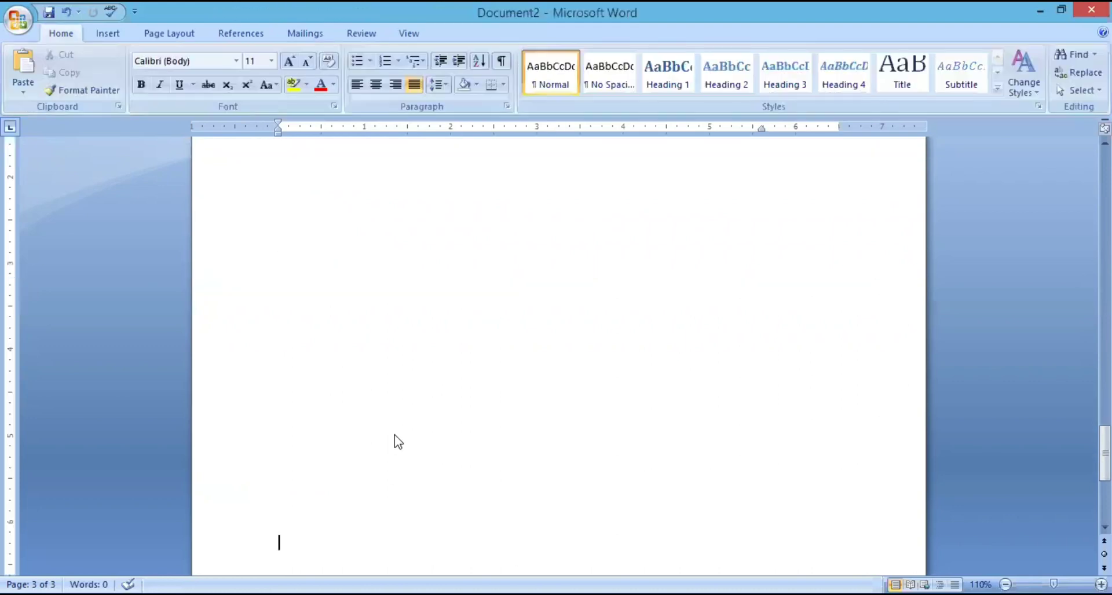
Step: Enter the lines "DJGSDFG SDFJGHSGF MNBXCB XCJBCXMVB KHGSDG JBNXKJBKB" and "XKHBCB'NKHDSFJG MDNFGBDG" near the start of page 3
left_click(271, 196)
type("DH")
key("BackSpace")
key("BackSpace")
type("DJGSDFG")
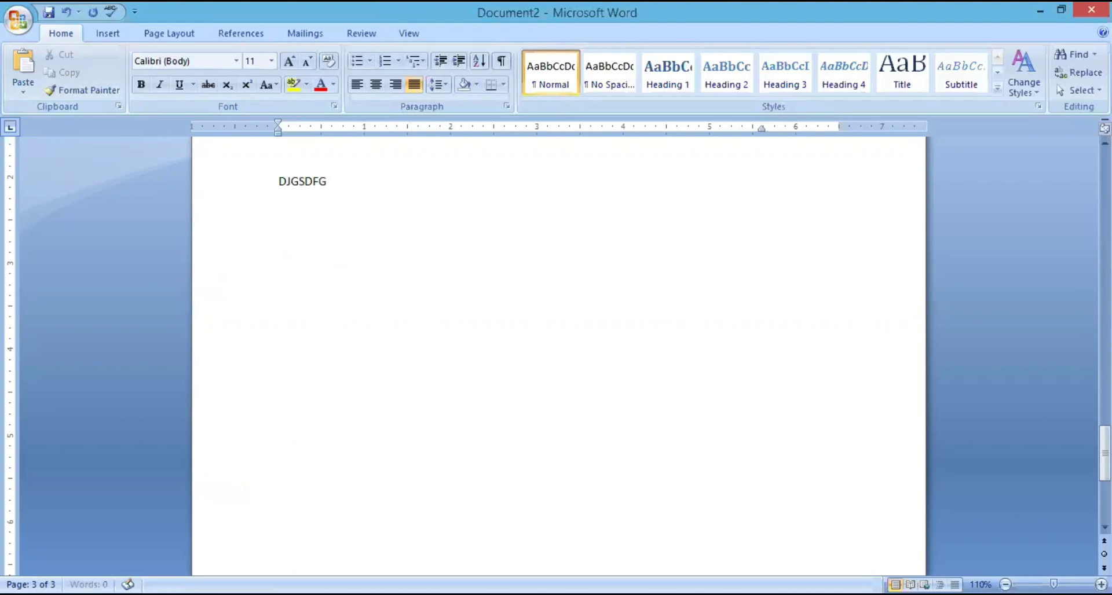
type(" SDFJGHSGF  MNBXCB XCJB")
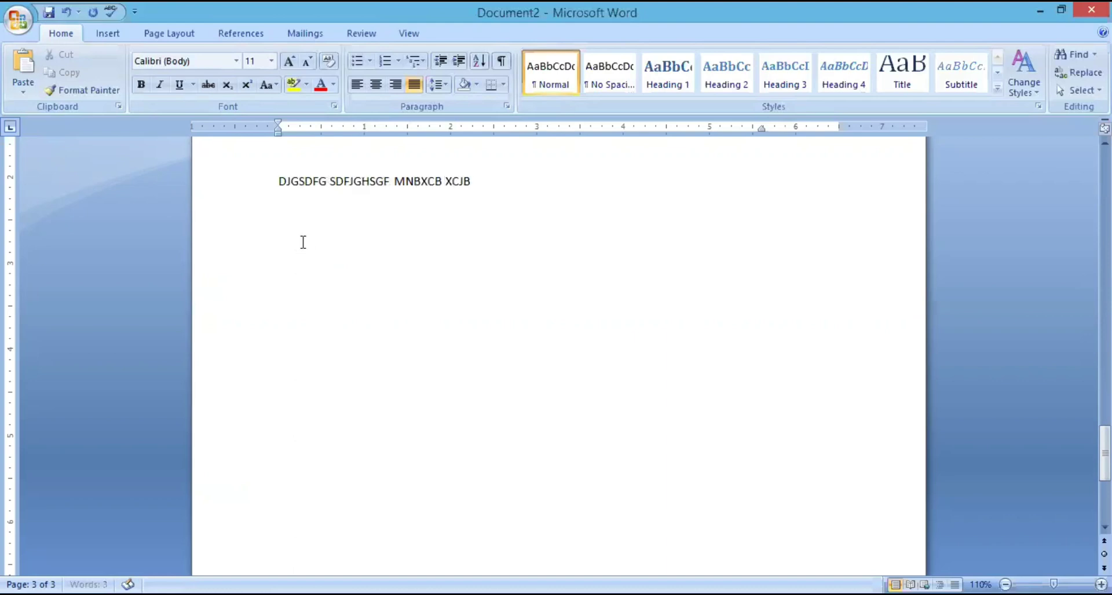
type("CXMVB KHGSDG JB")
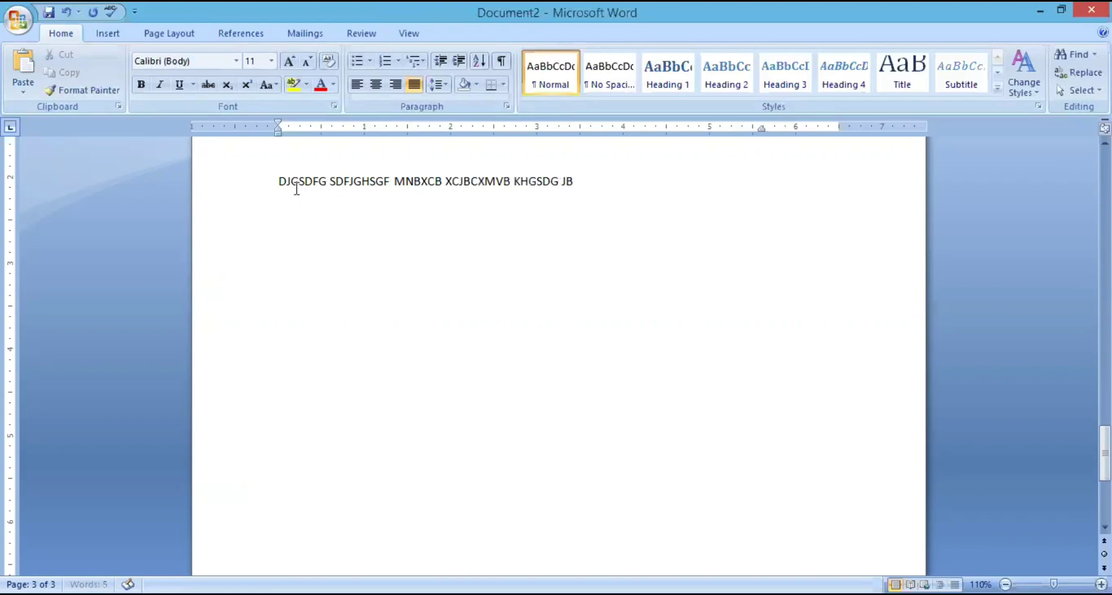
type("NXKJBKB")
key("Return")
type("XKHBCB")
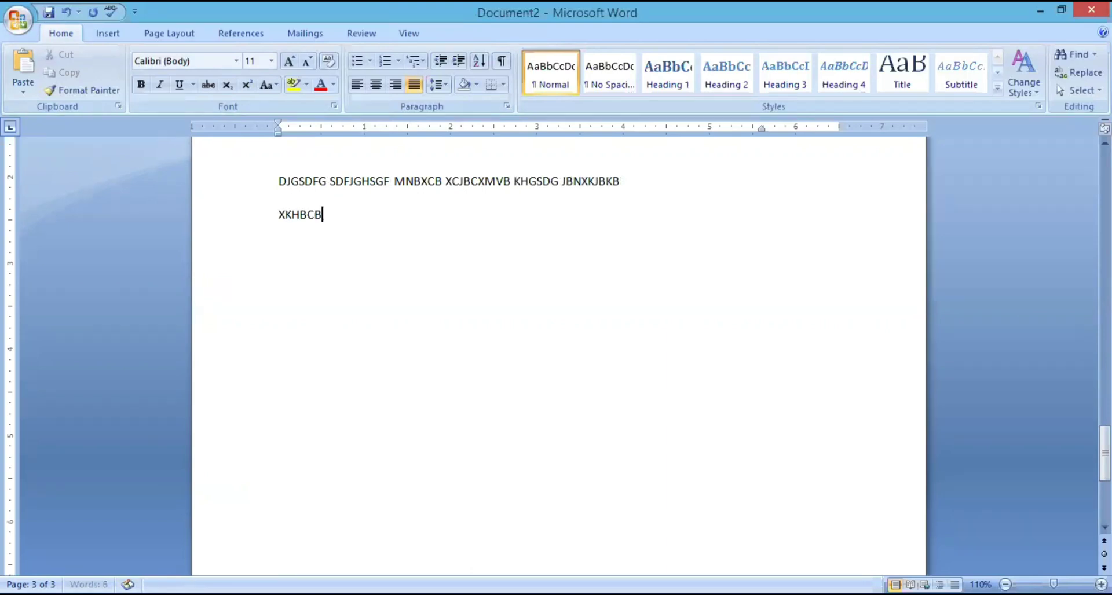
type("'NKHDSFJG MDNFGBDG")
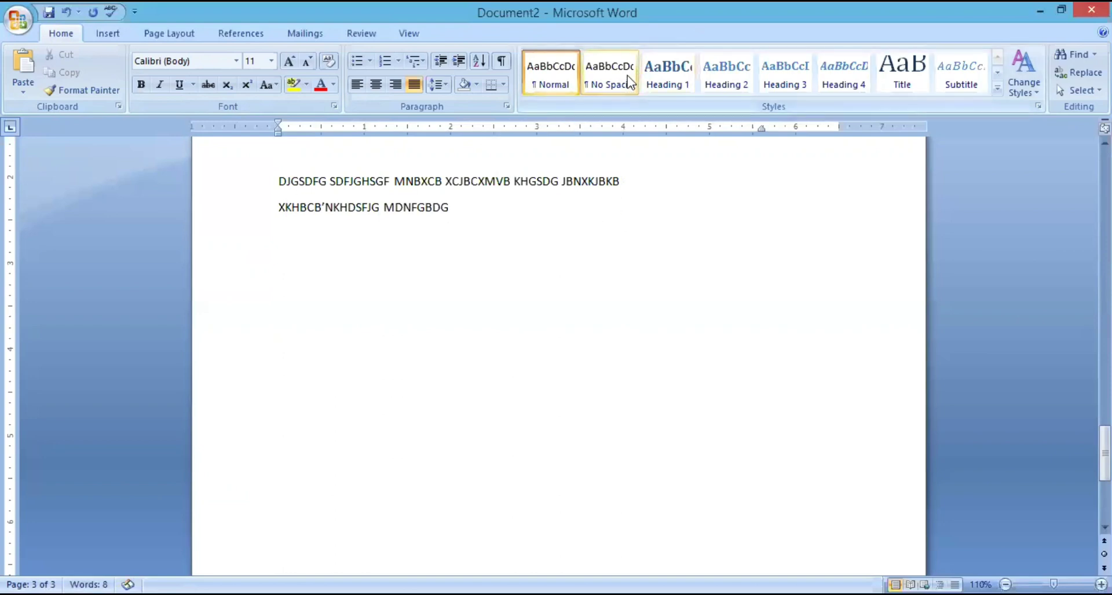
Step: Format the second line of sample text on page 3 with the Heading 1 style
left_click(683, 82)
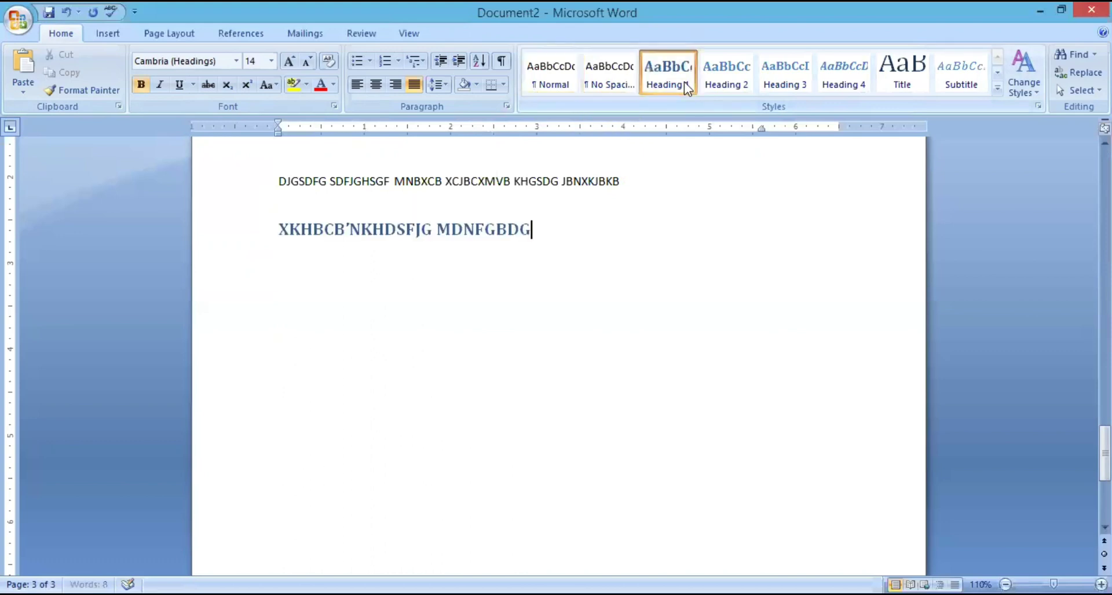
key("ctrl+a")
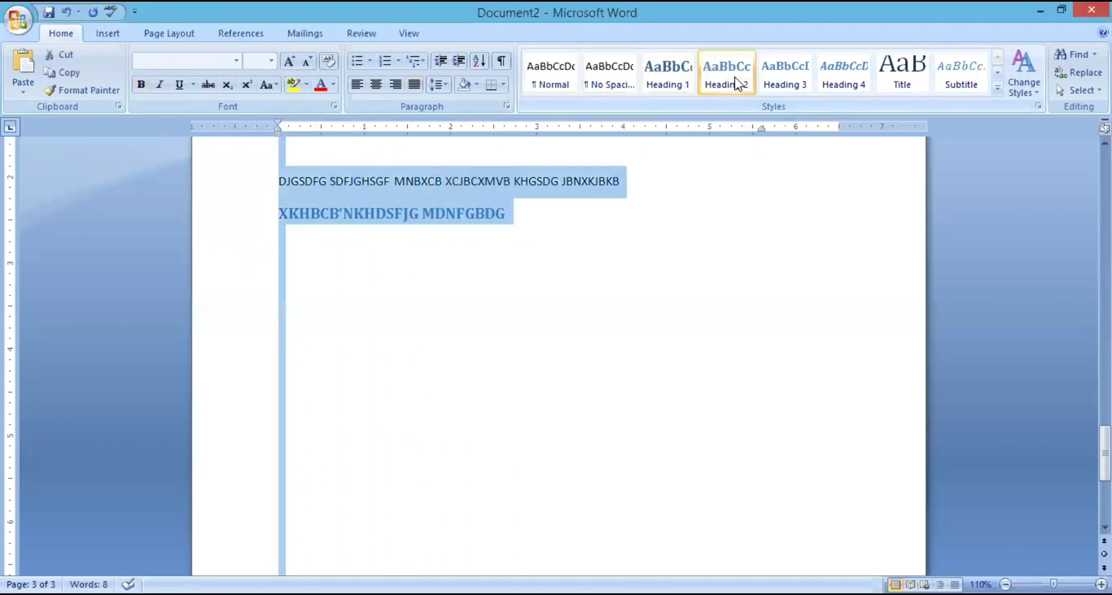
left_click(608, 347)
Step: Apply the Heading 1, Heading 2, Heading 3 and Title styles in turn to both lines of sample text
left_click_drag(506, 216, 294, 174)
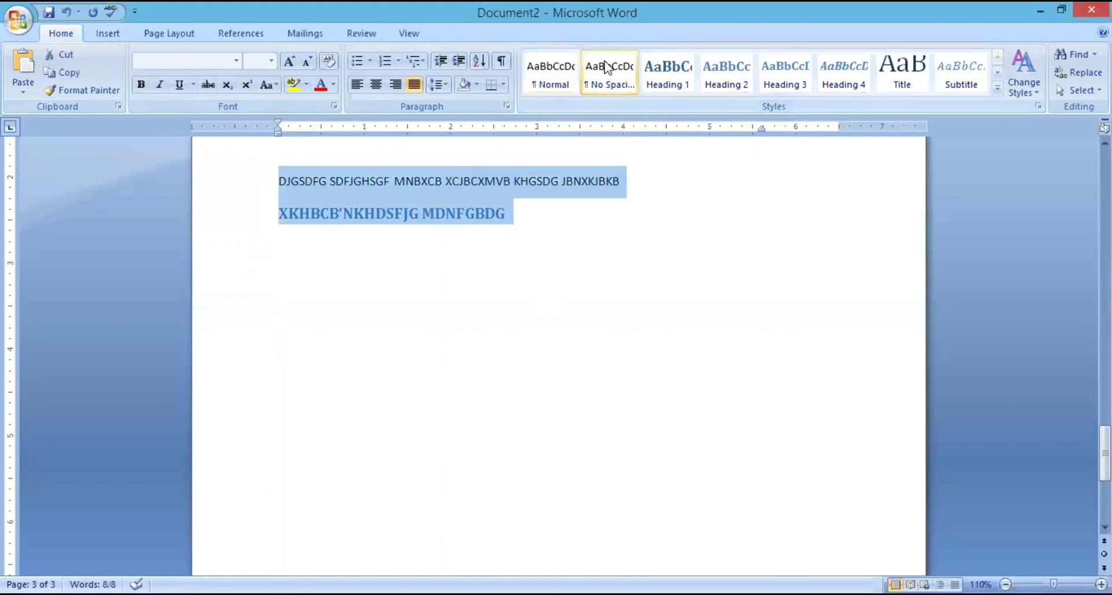
left_click(665, 74)
left_click(719, 78)
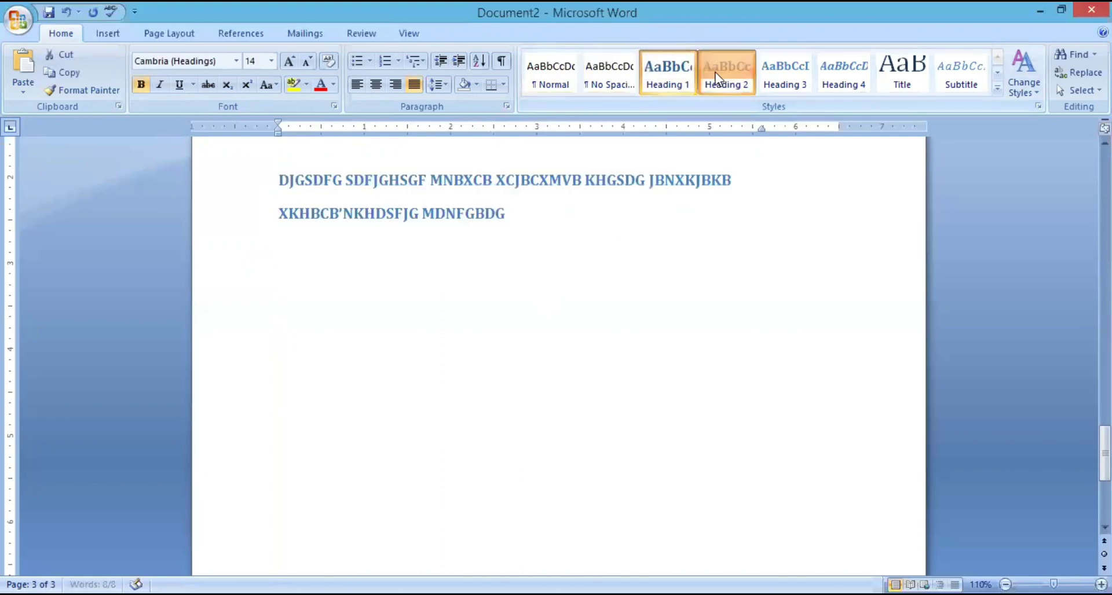
left_click(784, 73)
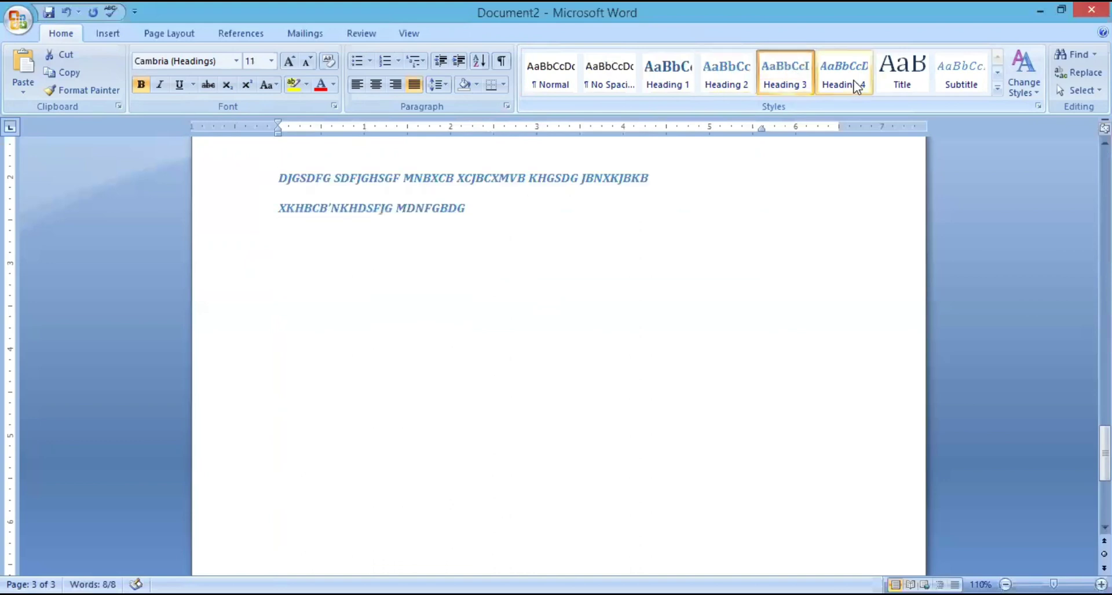
left_click(901, 71)
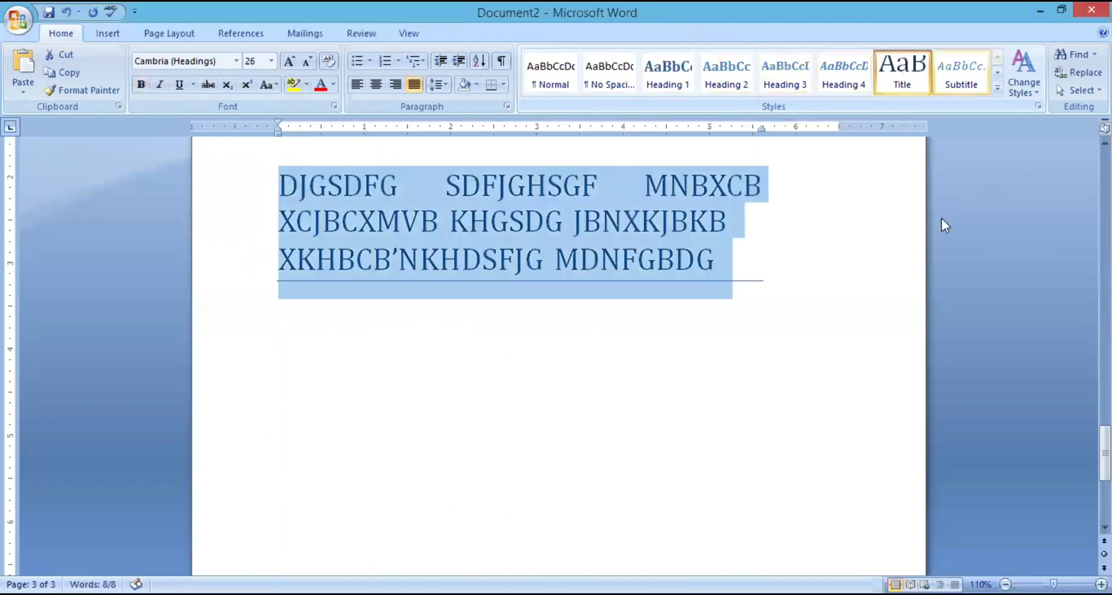
Step: View the style sets offered for changing the document's styles, and close the list without choosing one
left_click(1037, 95)
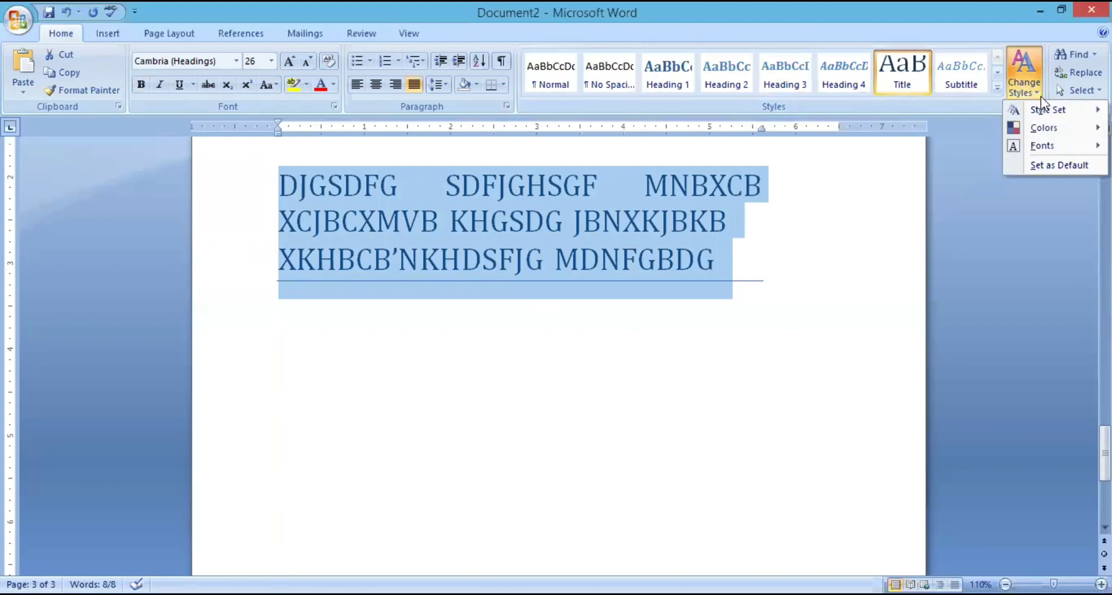
mouse_move(1055, 115)
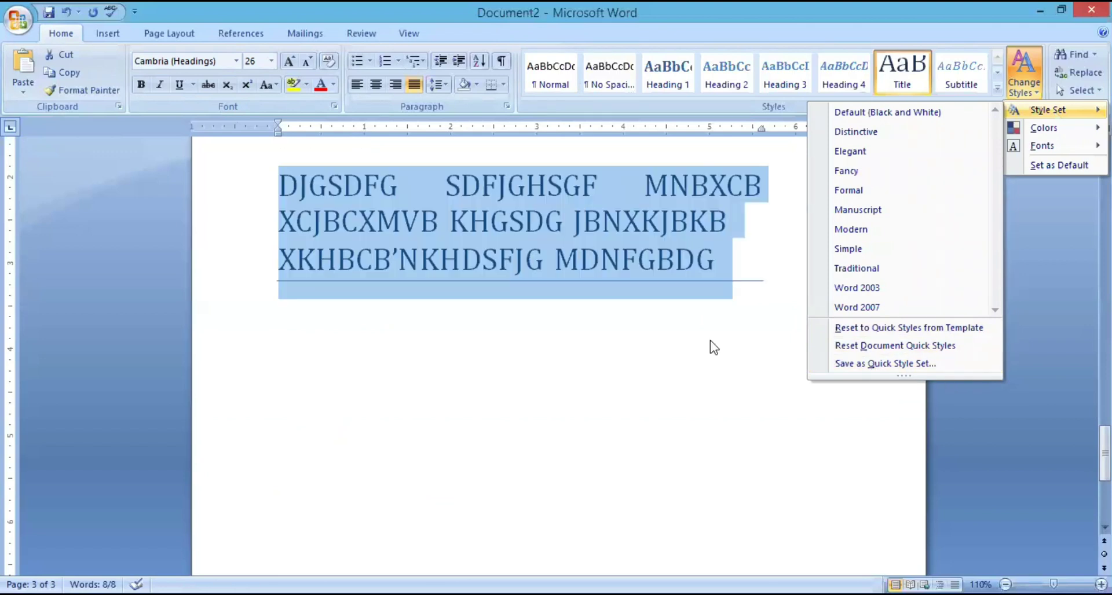
left_click(711, 344)
left_click(755, 270)
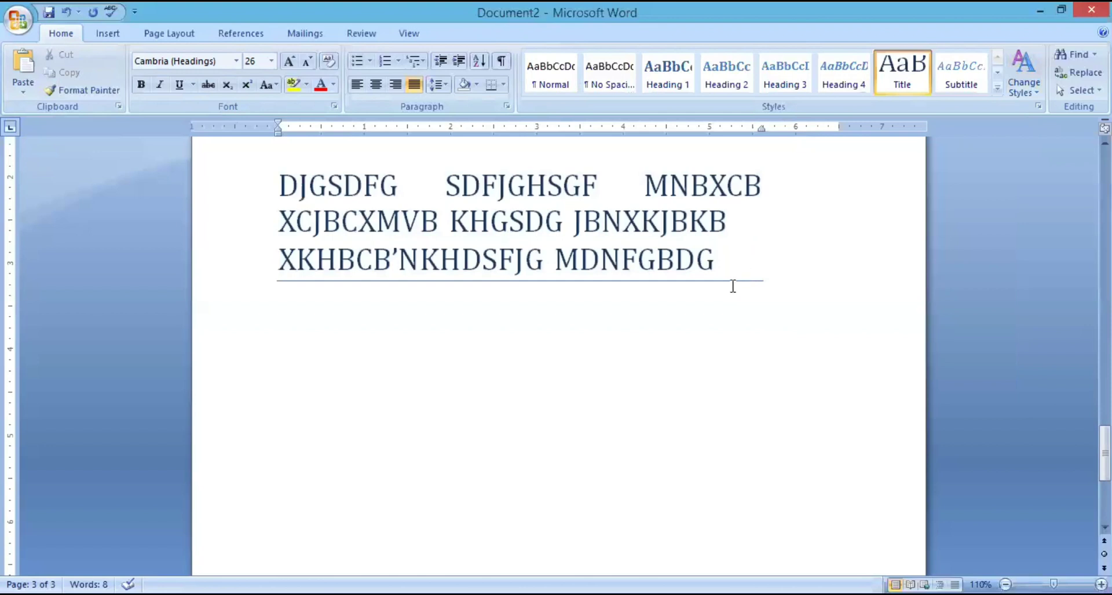
Step: Delete the Title-styled sample text from page 3 and return to the first page
key("Return")
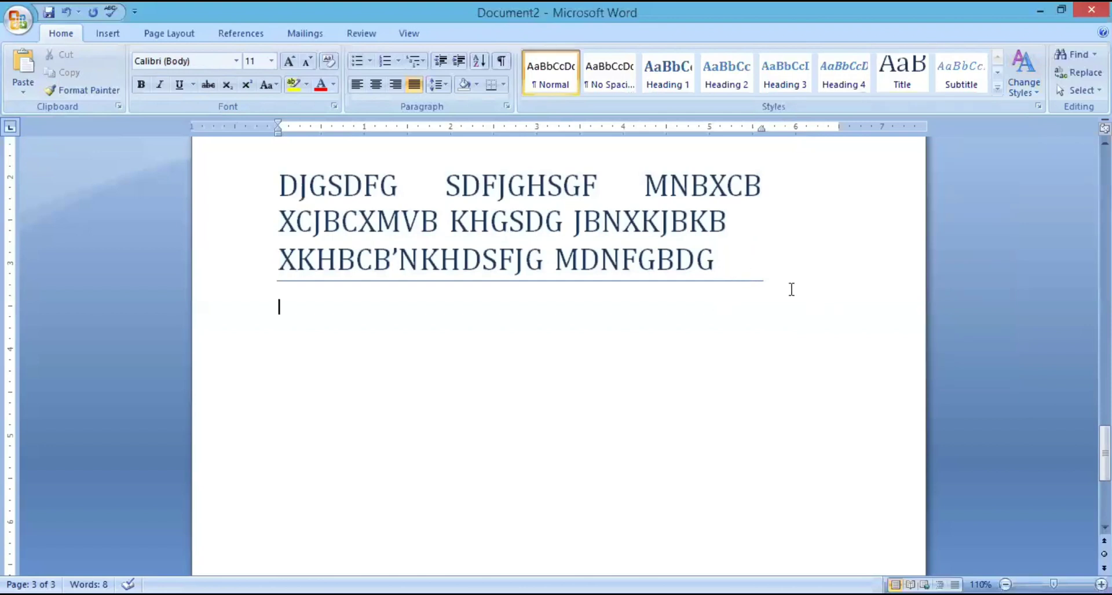
left_click_drag(793, 290, 210, 126)
key("Delete")
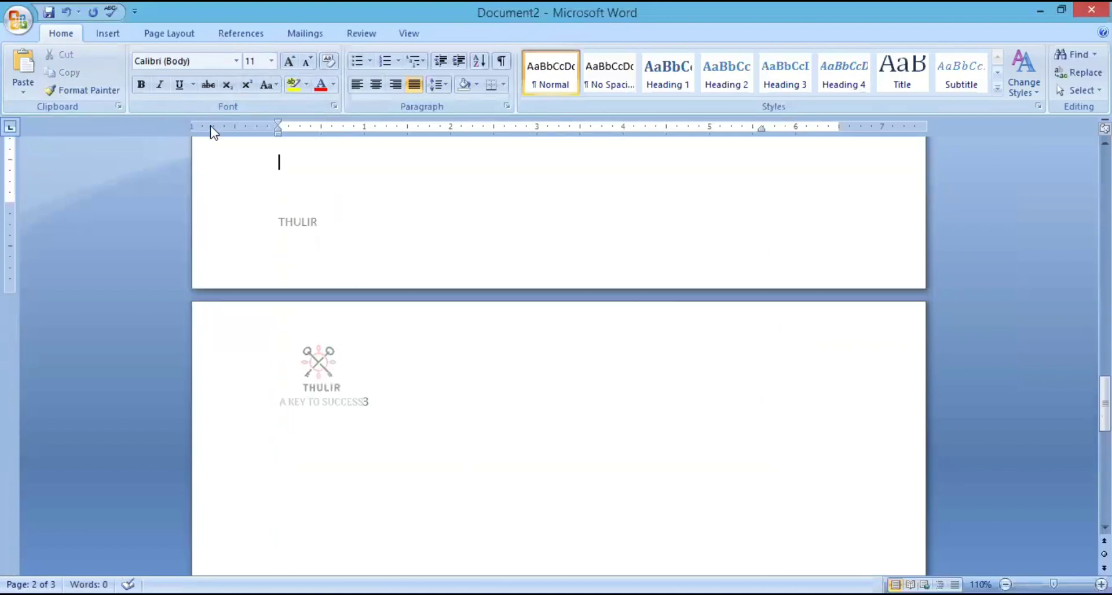
key("Up")
key("Up")
key("Up")
key("Up")
key("Up")
key("Up")
key("Up")
key("Up")
key("Up")
key("Up")
key("Up")
key("Up")
key("Up")
key("Up")
key("Up")
key("Up")
key("Up")
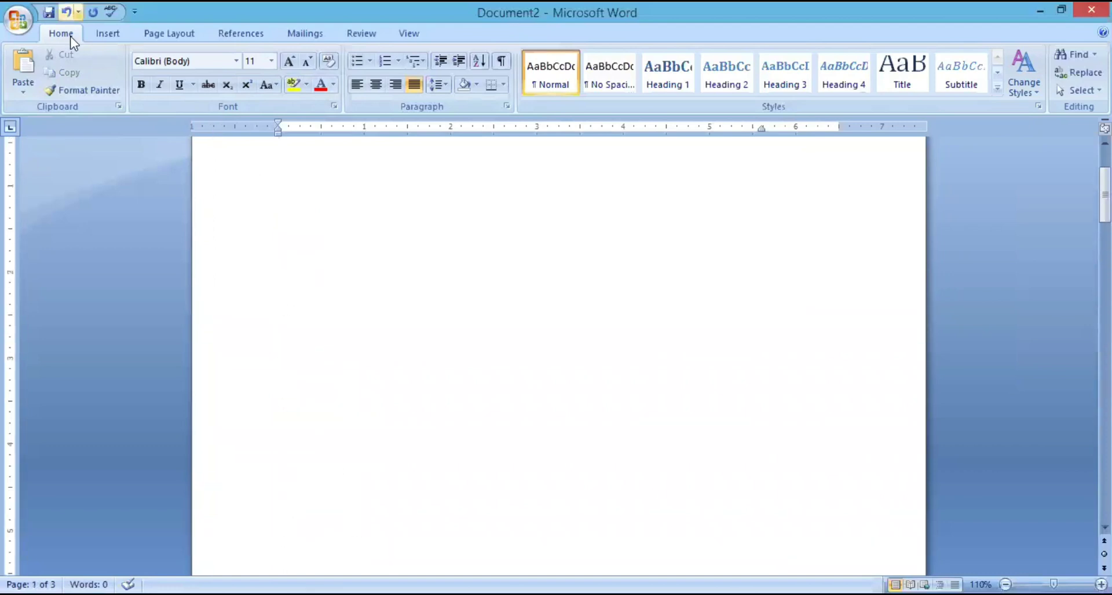
left_click(118, 37)
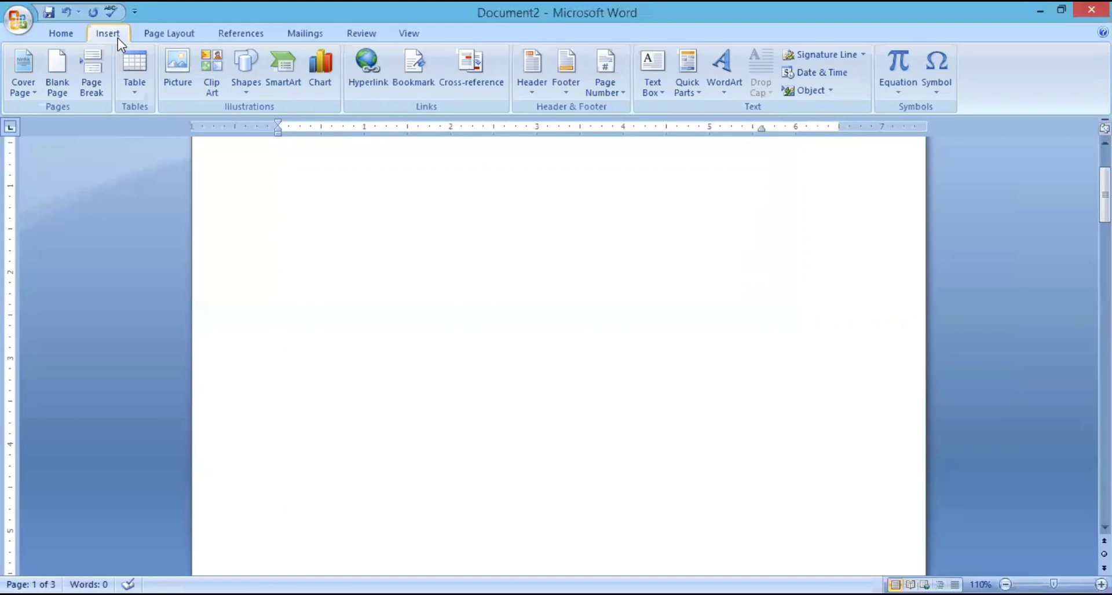
left_click(63, 37)
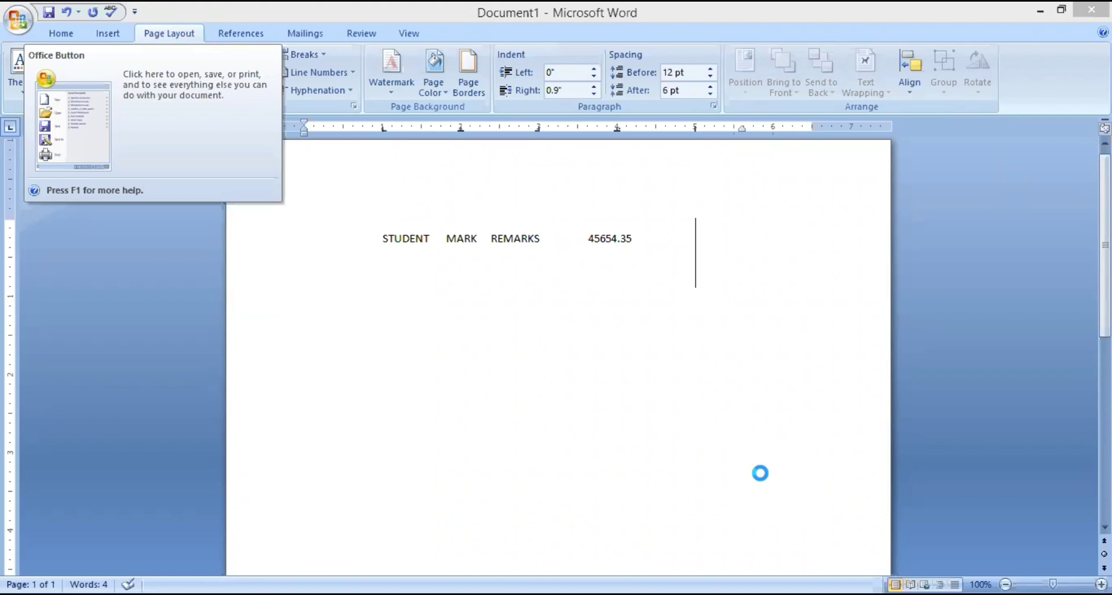
Step: Create a new file from the installed Equity Letter template
left_click(17, 18)
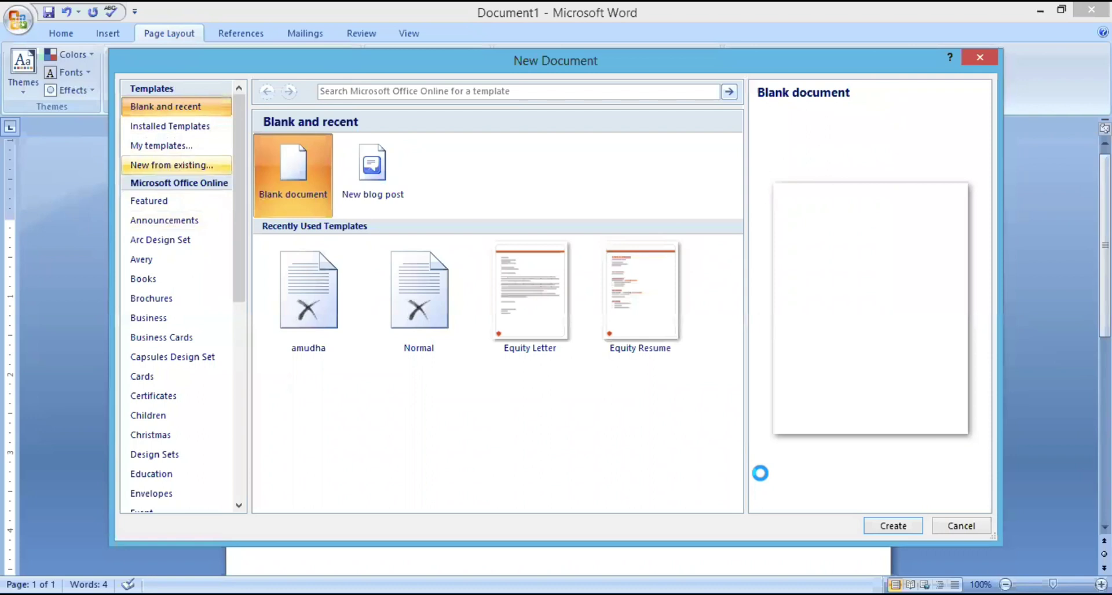
key("Down")
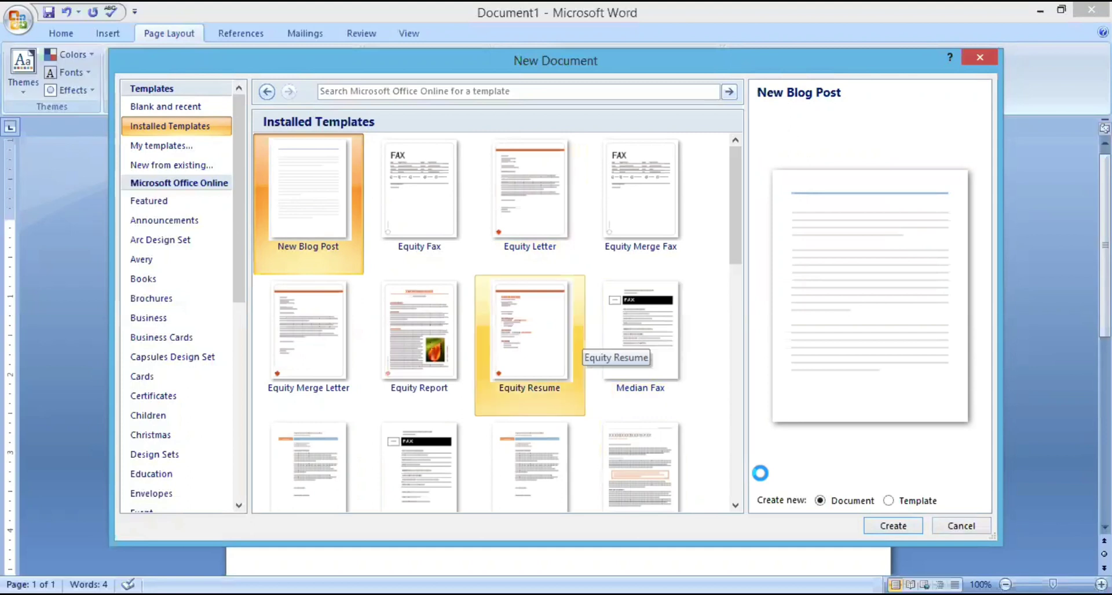
left_click(529, 197)
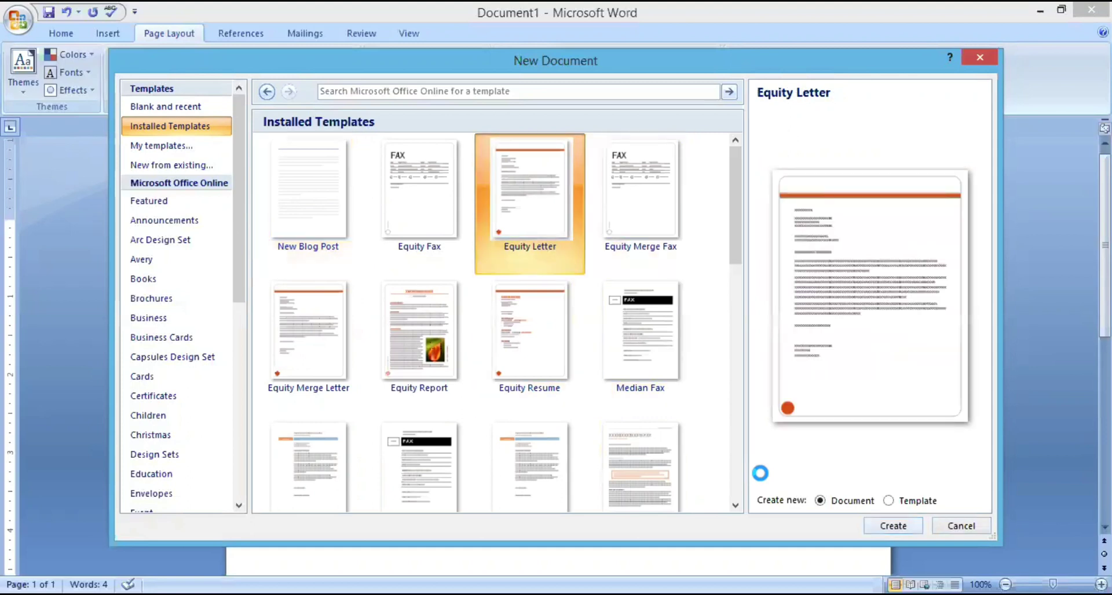
key("alt+t")
key("Tab")
key("Return")
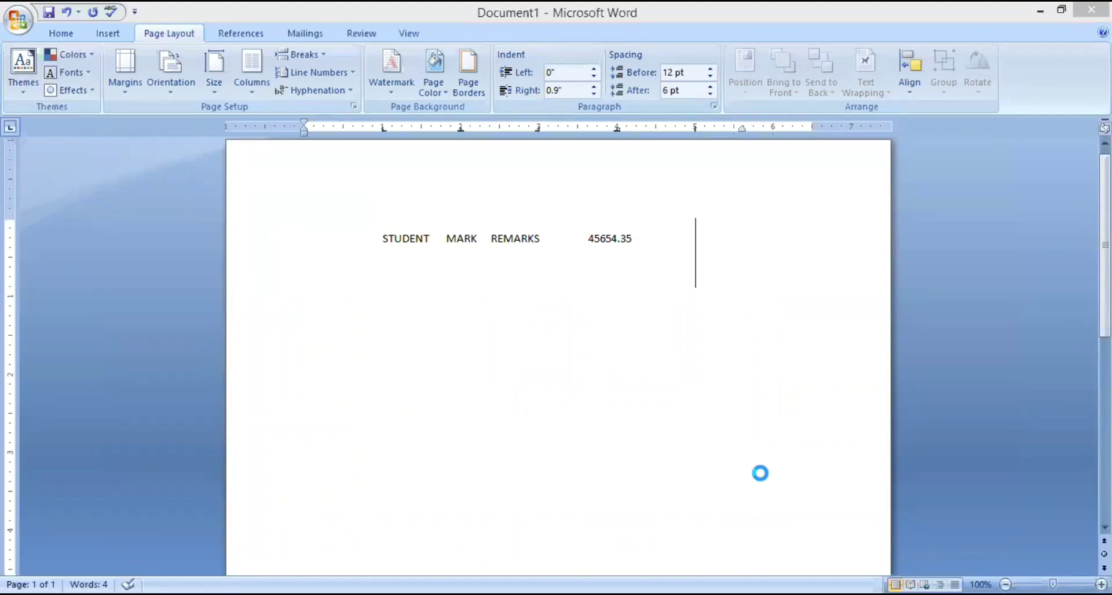
Step: Examine the personal templates for a new file, selecting Blank Document with the Template option, and close the dialog
key("alt+f")
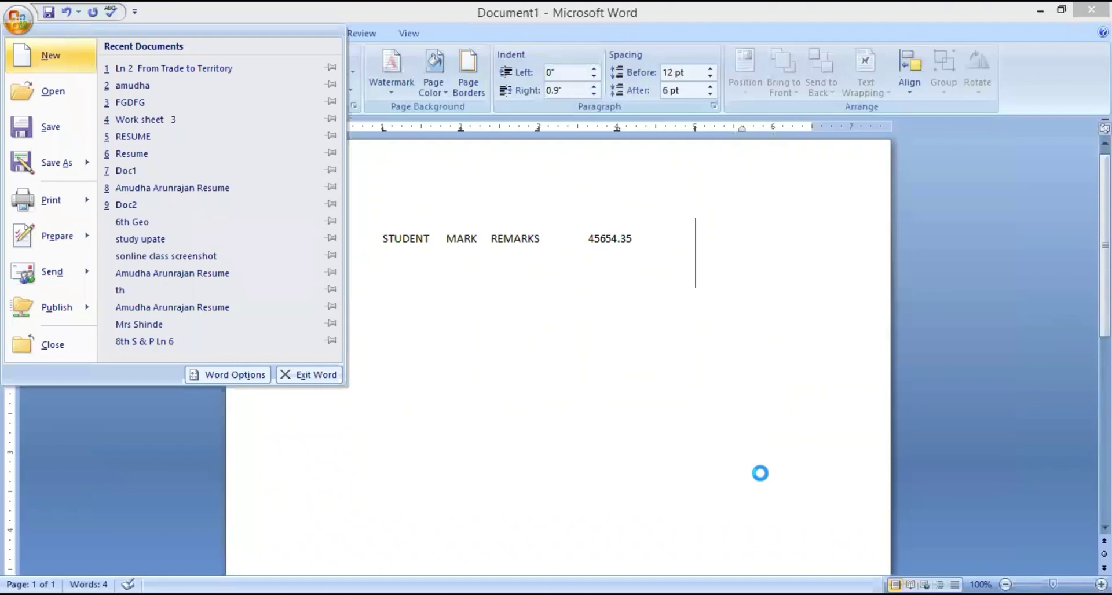
key("n")
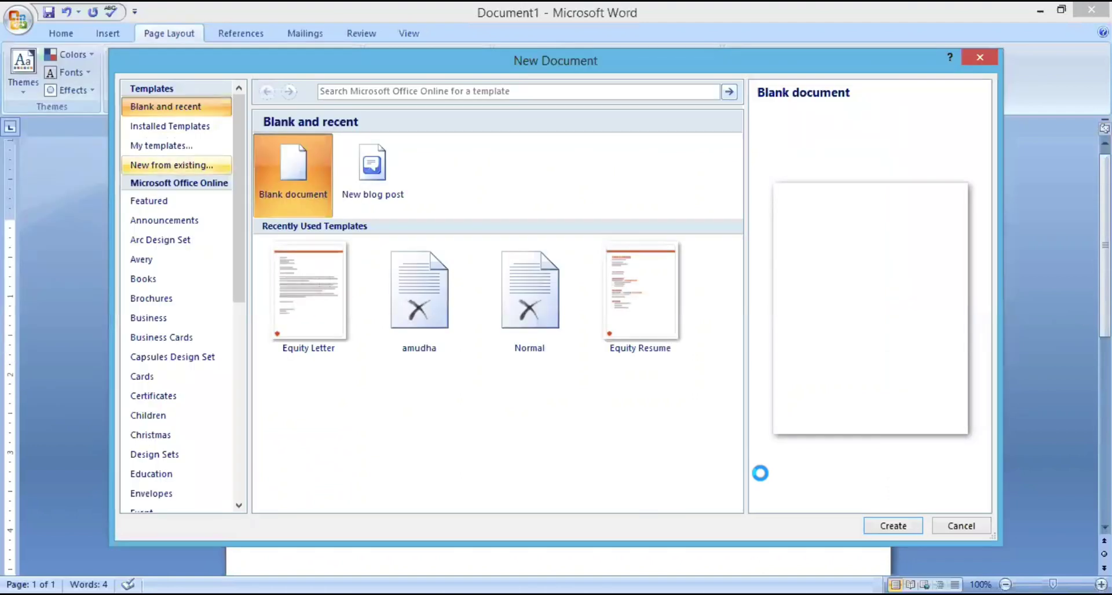
left_click(165, 145)
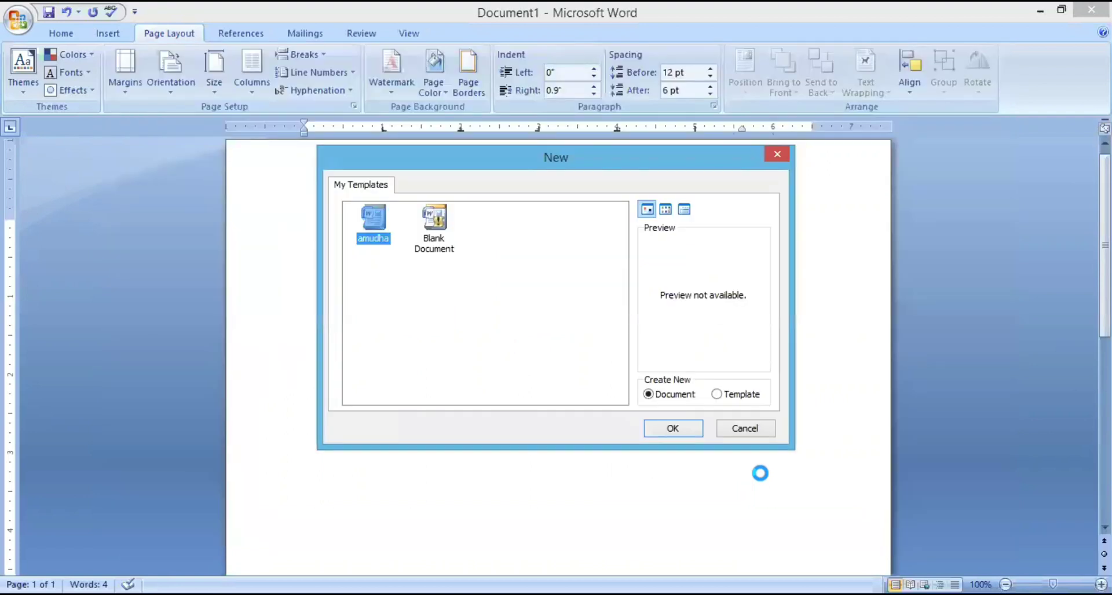
key("Tab")
key("Right")
key("shift+Tab")
key("Right")
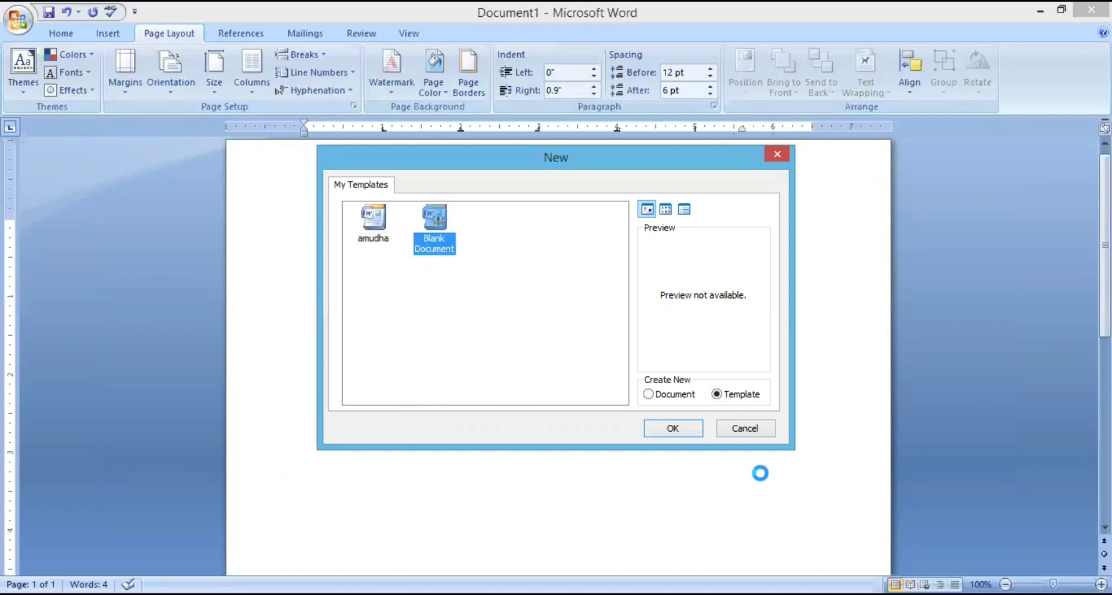
key("Tab")
key("Escape")
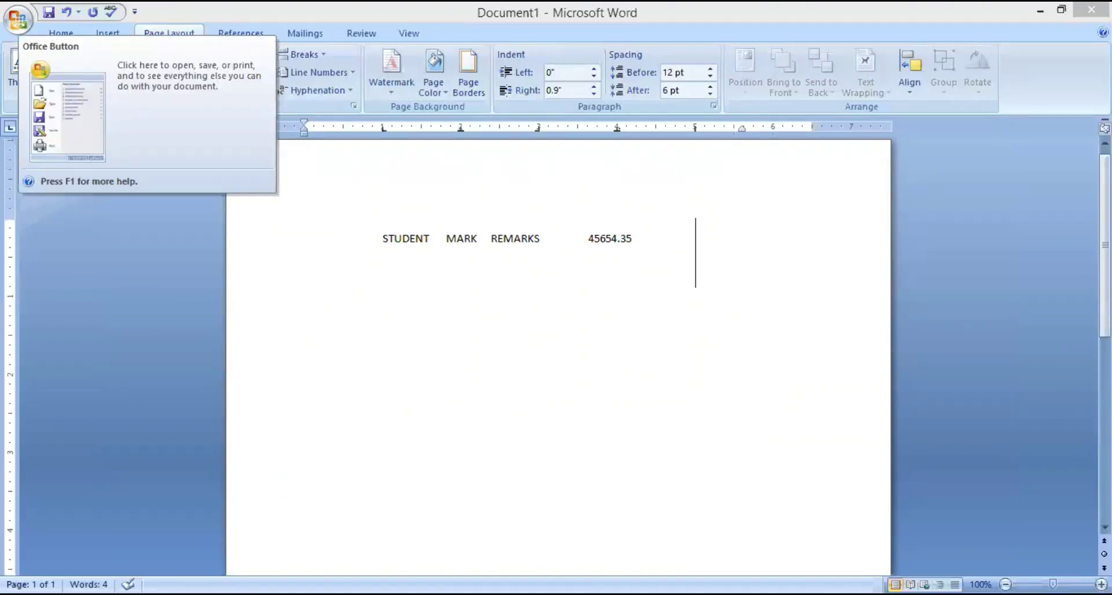
Step: Save the document with the STUDENT, MARK and REMARKS line as a Word Template named SAMPLE
left_click(17, 19)
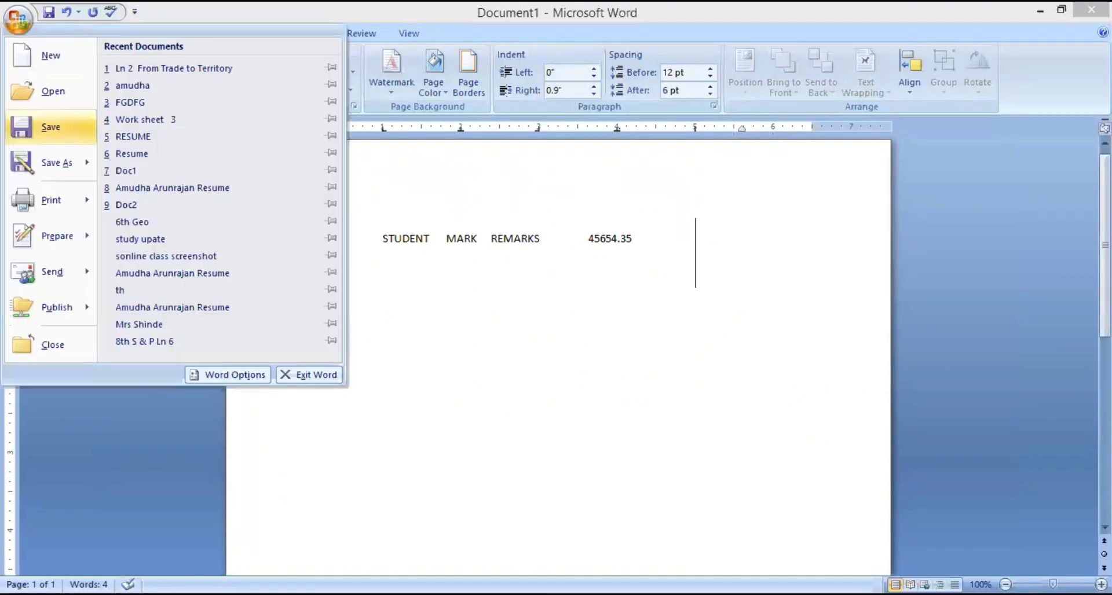
mouse_move(57, 162)
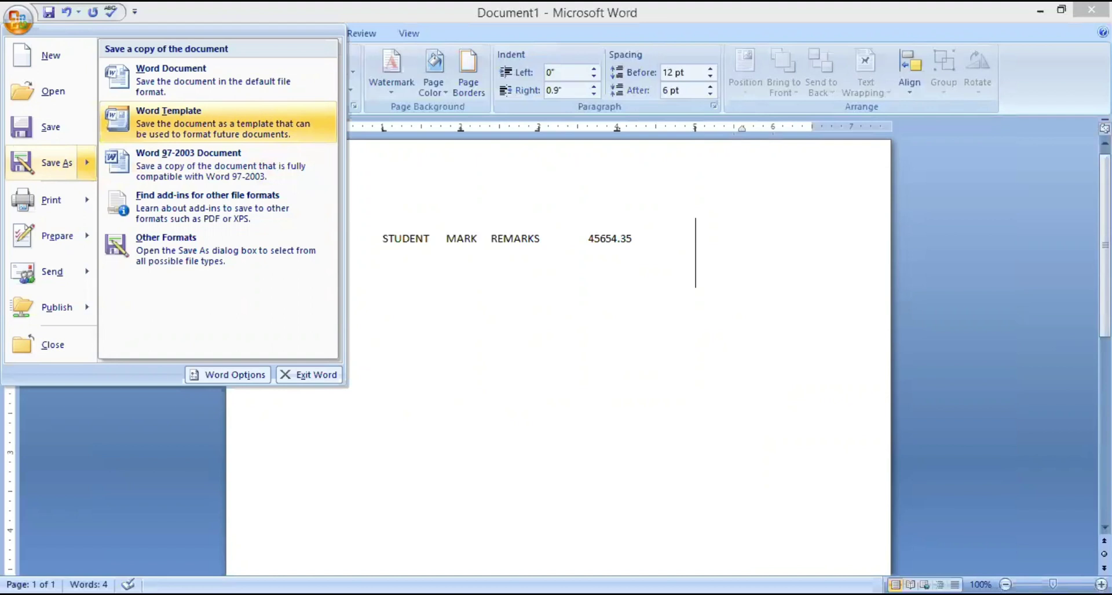
left_click(220, 122)
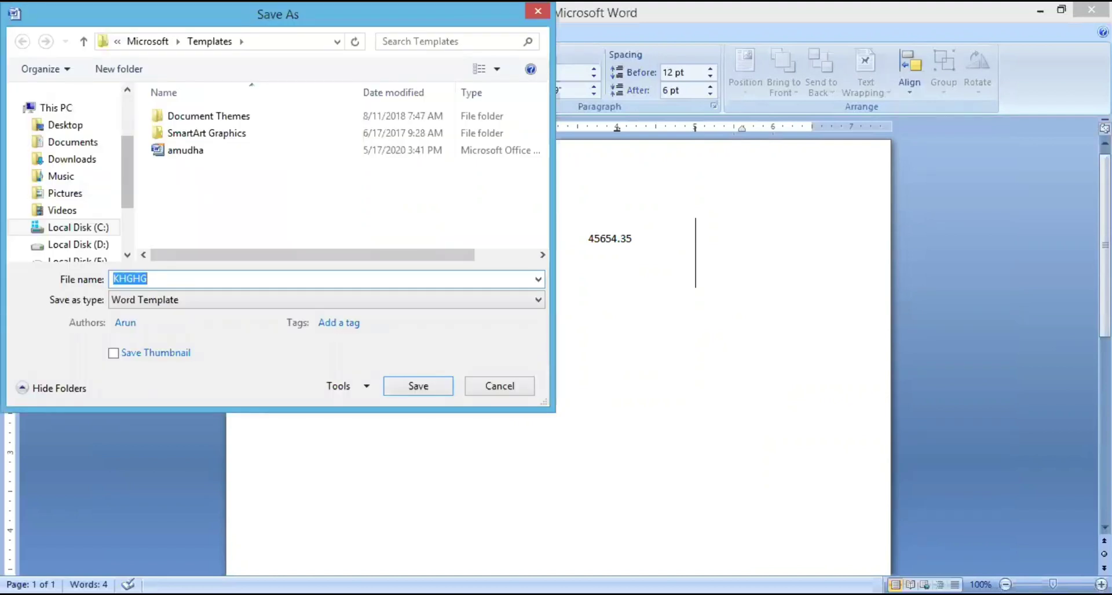
type("SAMPLE")
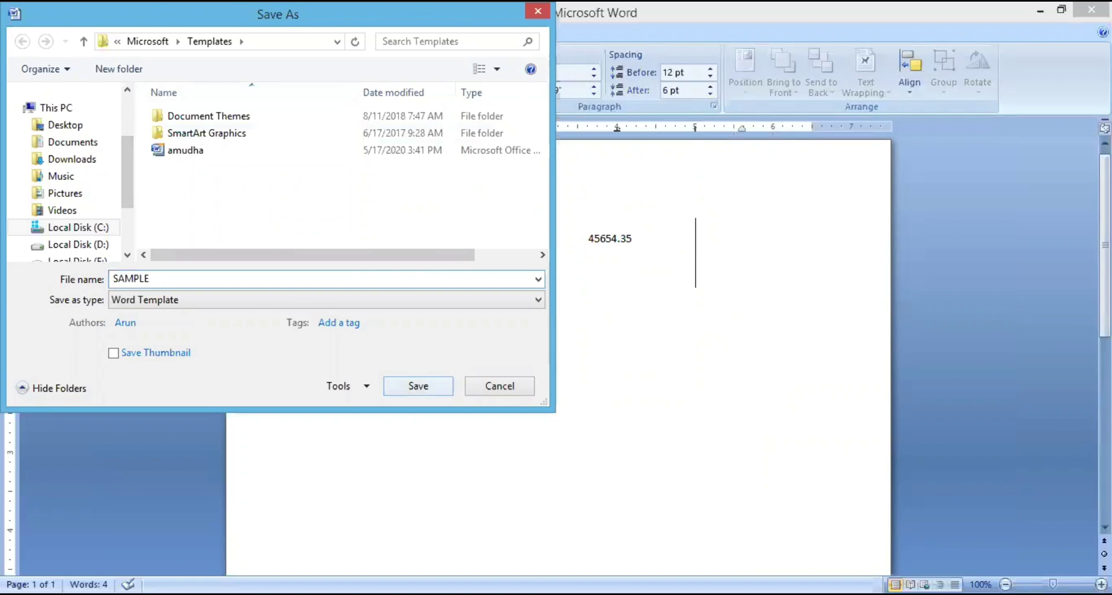
key("Return")
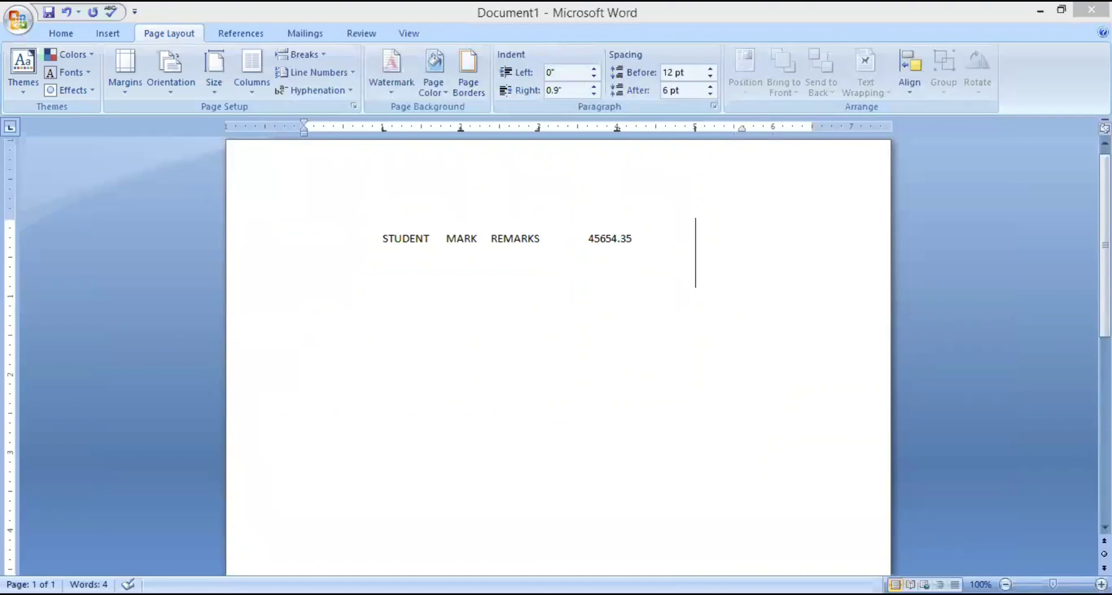
Step: Create a new document from the personal template SAMPLE
key("alt+f")
key("n")
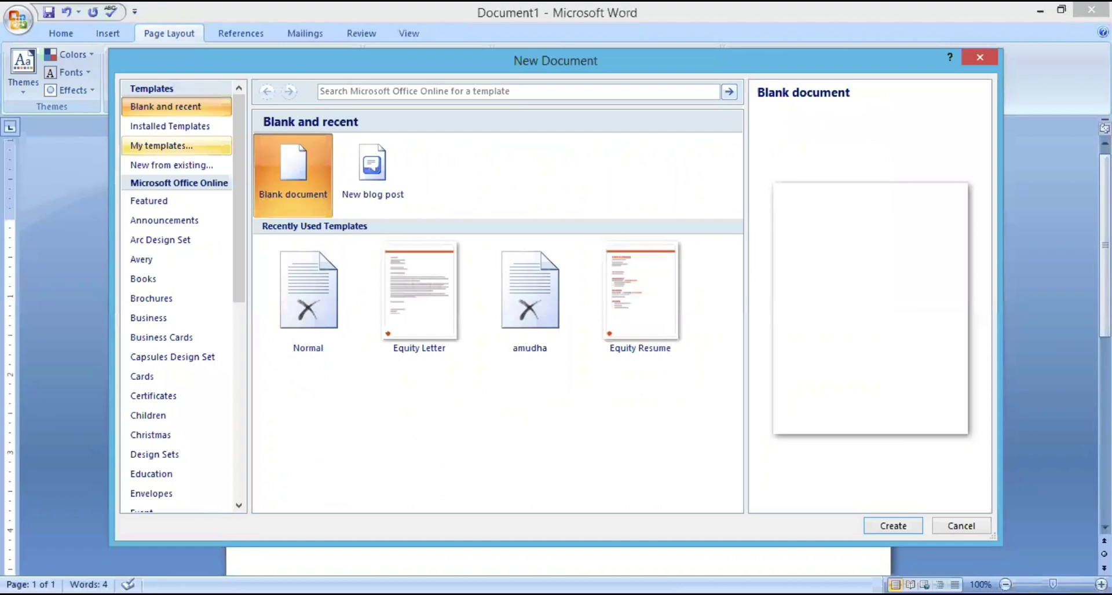
left_click(168, 146)
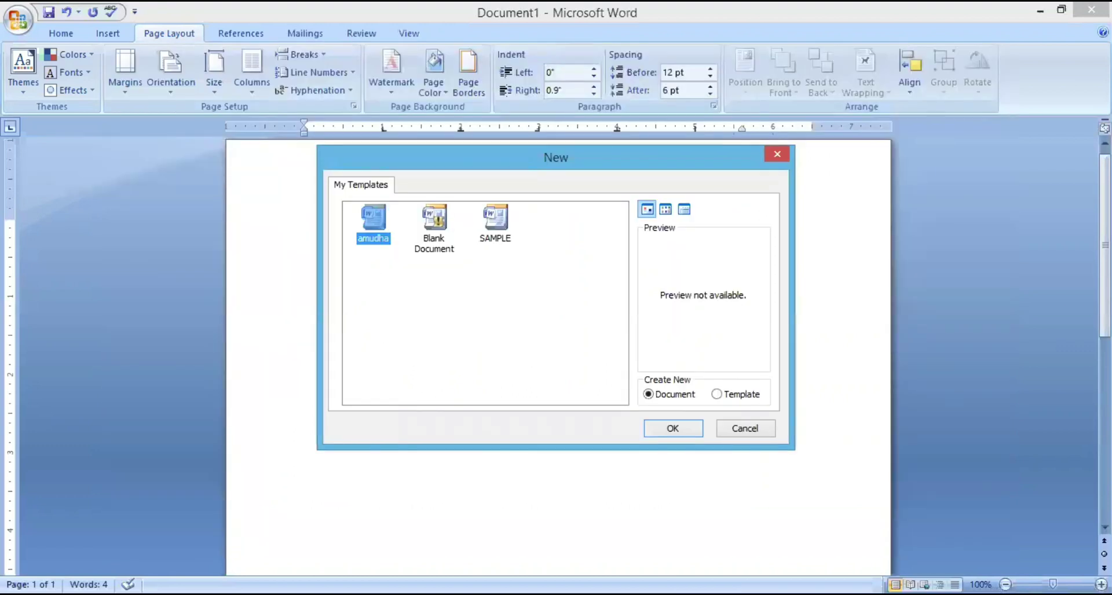
left_click(495, 220)
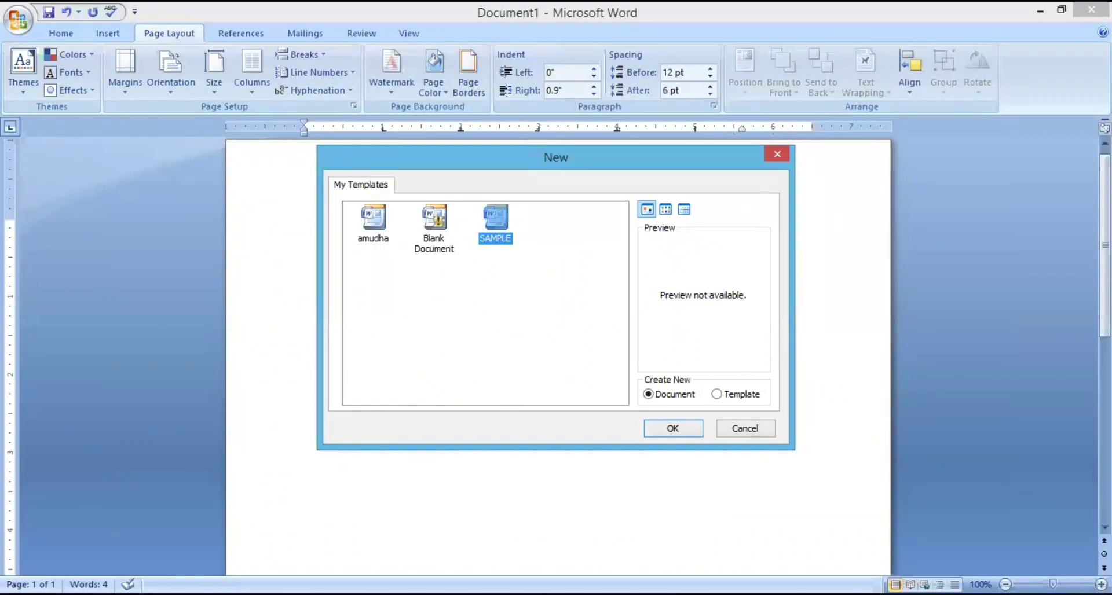
key("Return")
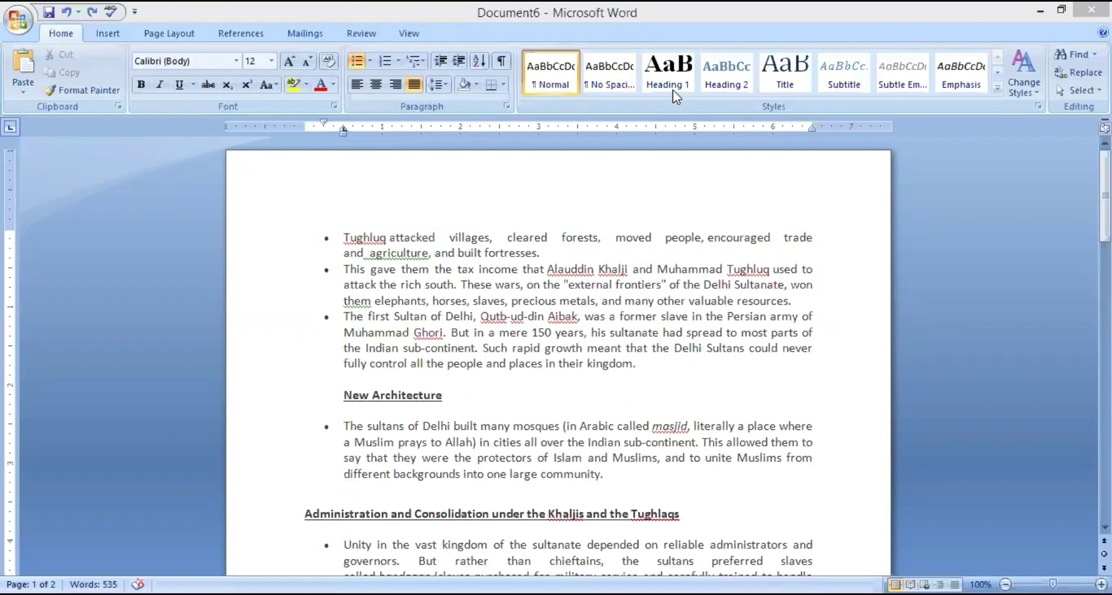
Step: Try a page break after the bullet ending "places in their kingdom." and undo it
left_click(43, 181)
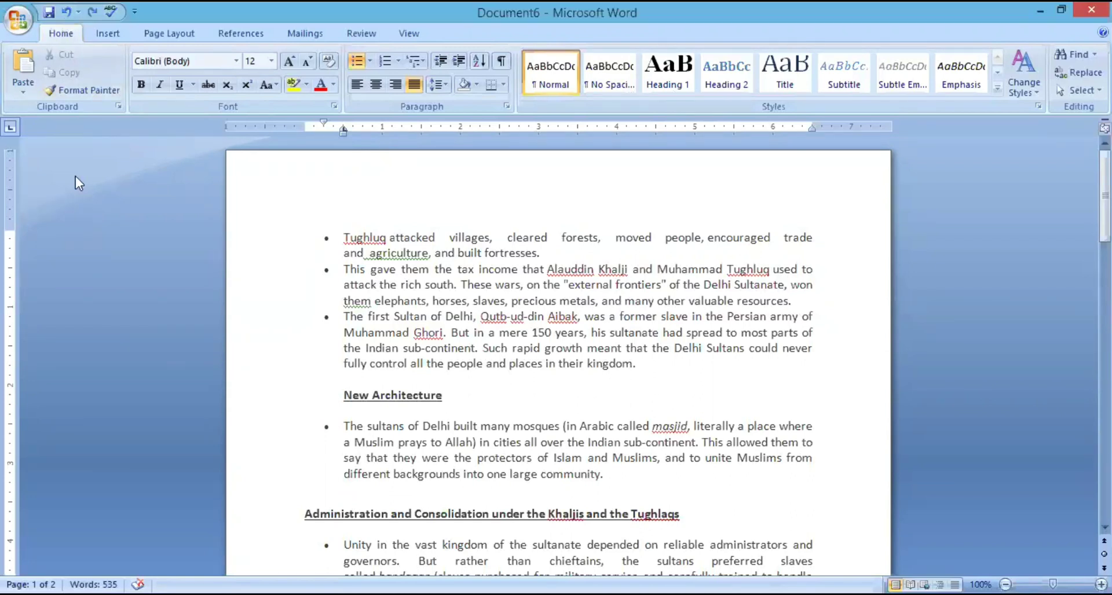
left_click(174, 36)
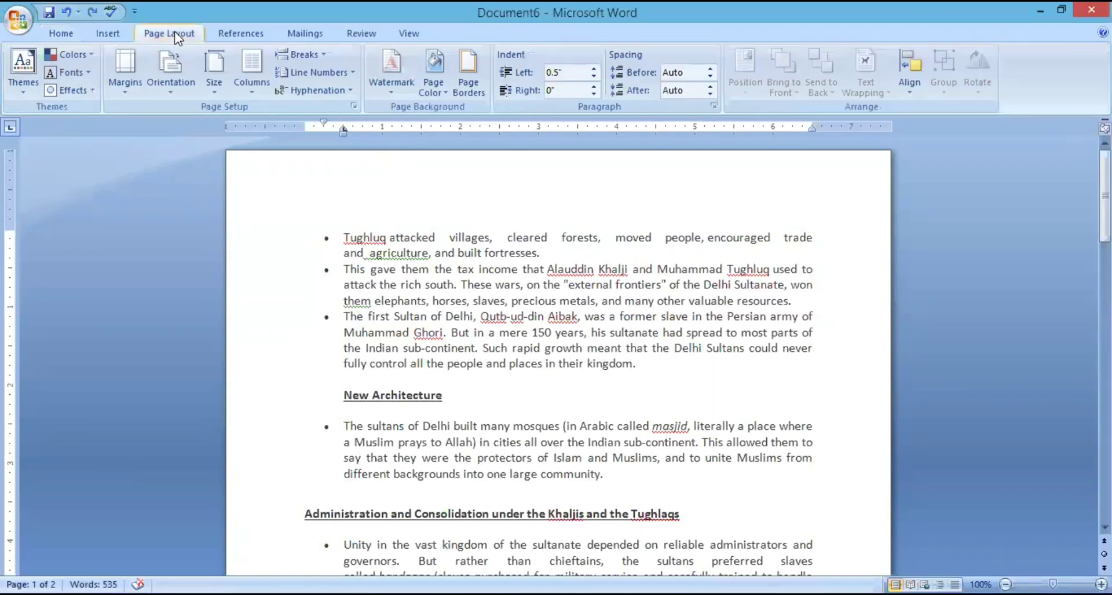
left_click(322, 56)
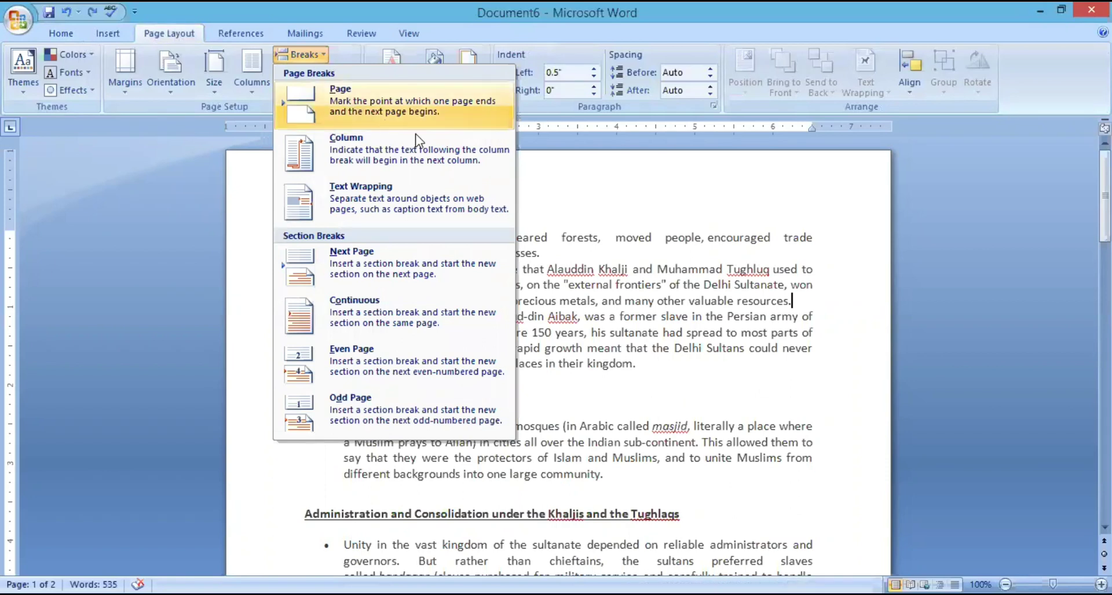
left_click(601, 386)
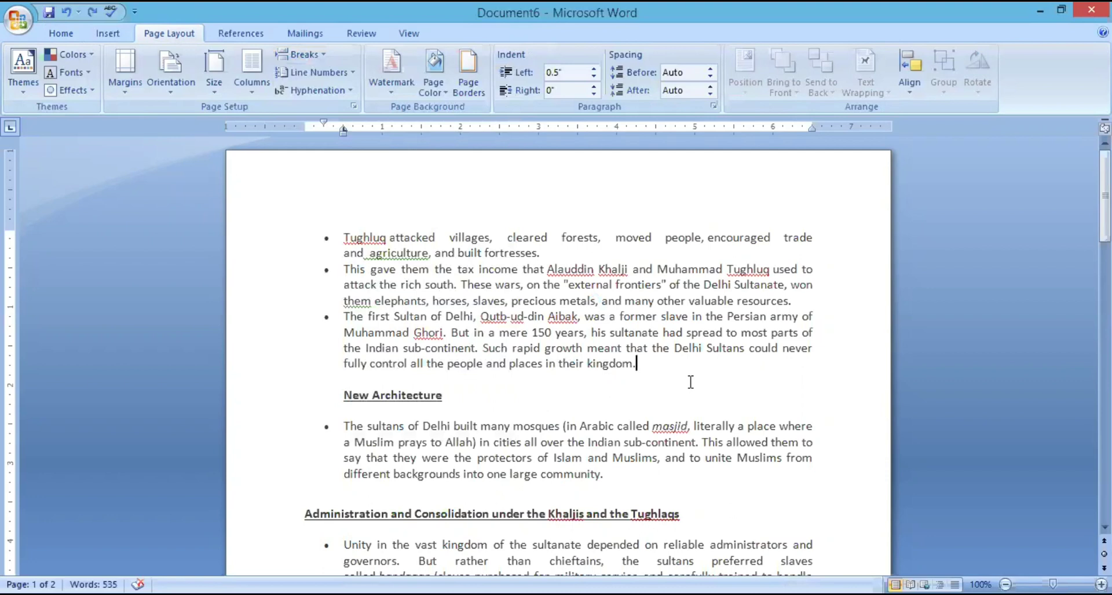
left_click(323, 57)
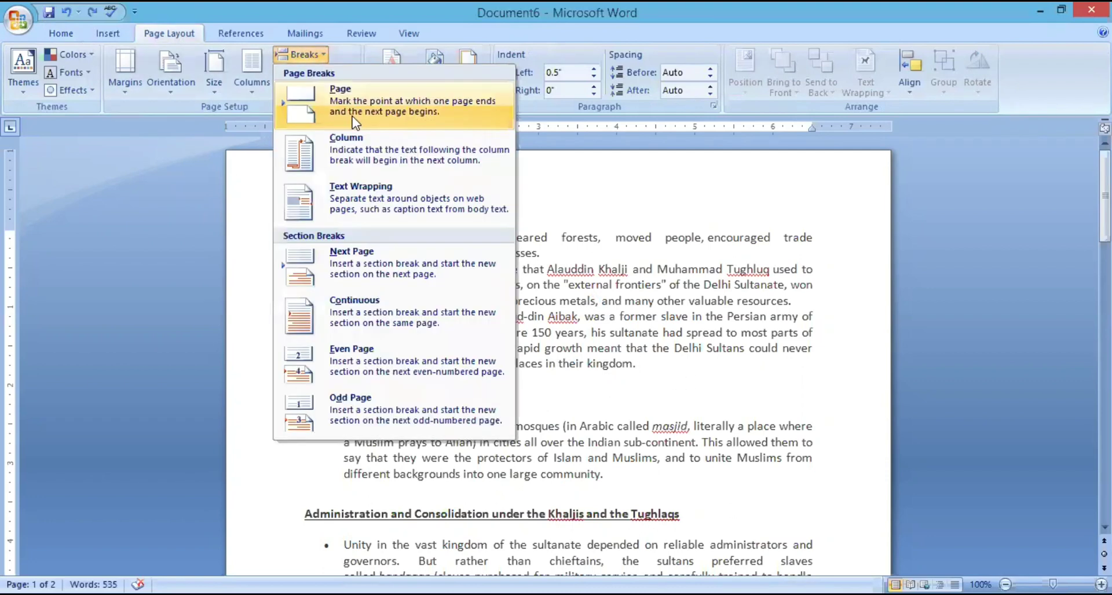
left_click(352, 116)
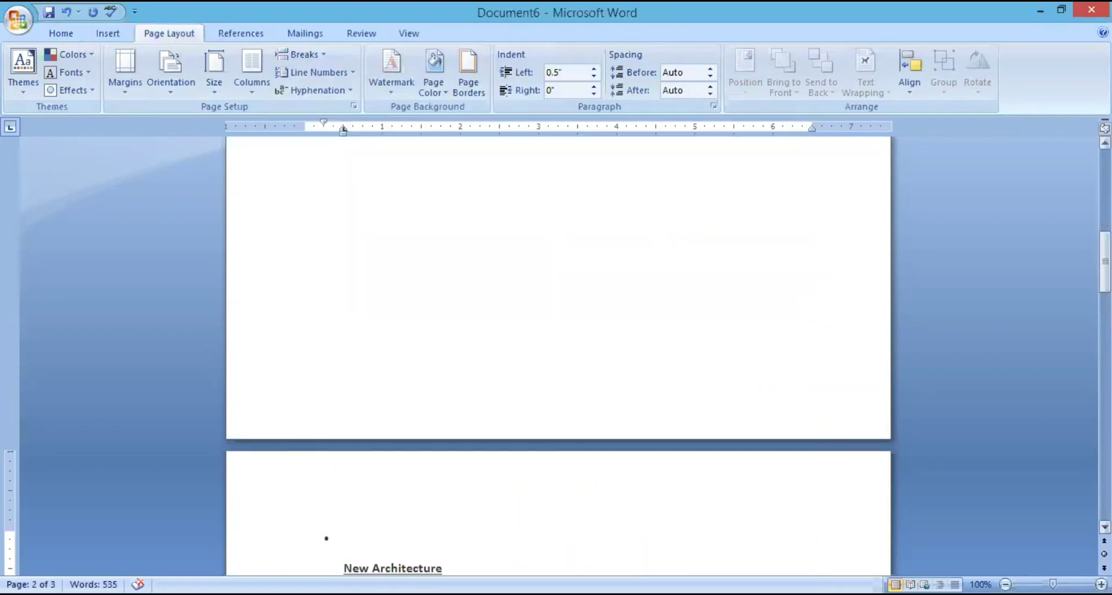
scroll(557, 356, "up", 5)
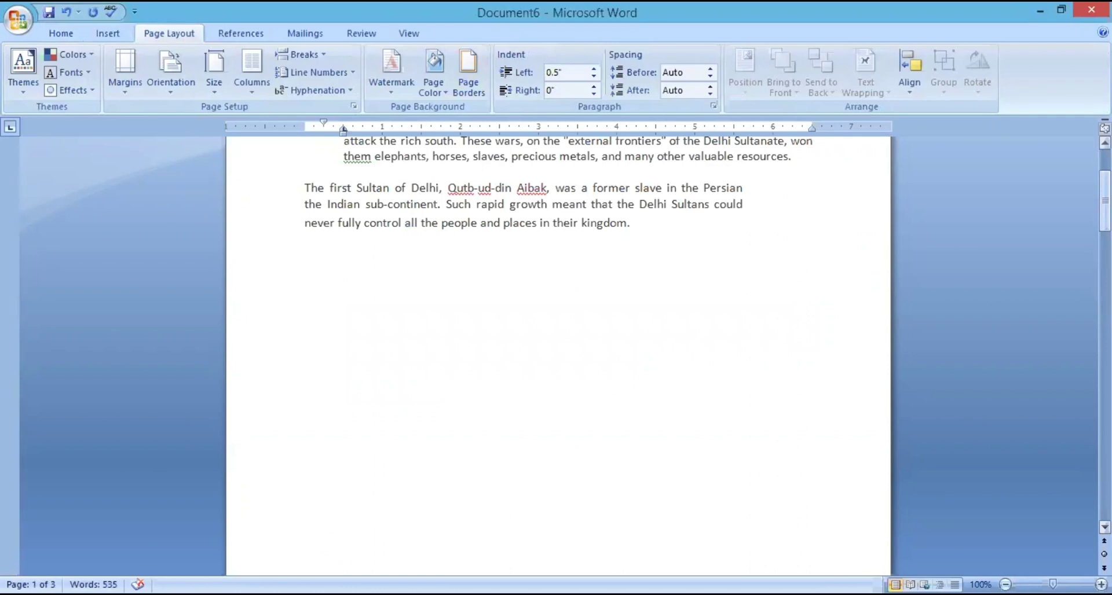
key("ctrl+z")
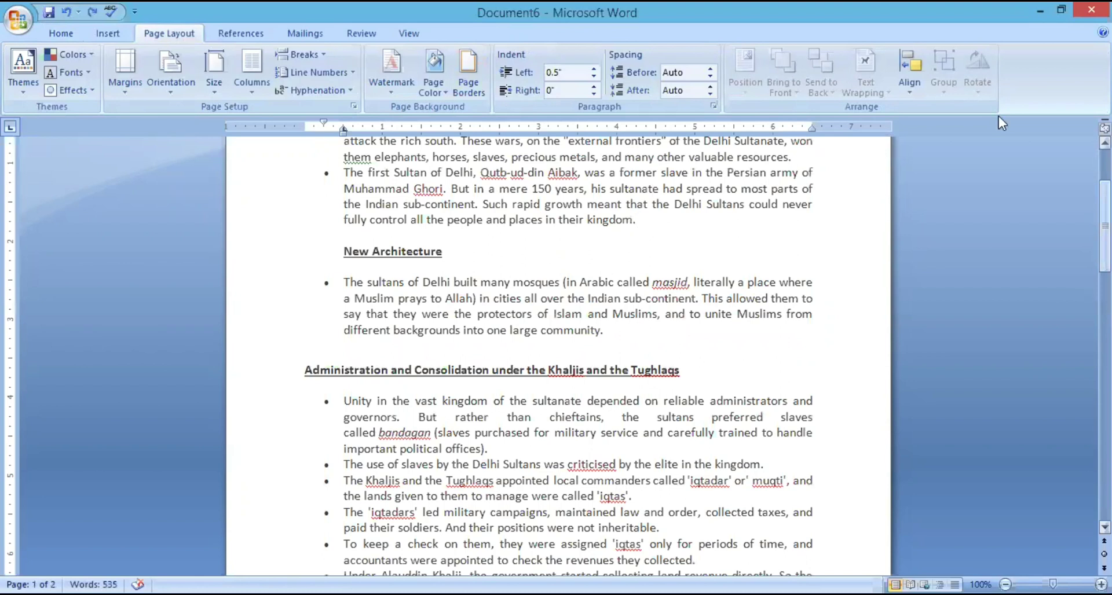
Step: Lay out the document text in two columns
left_click(320, 58)
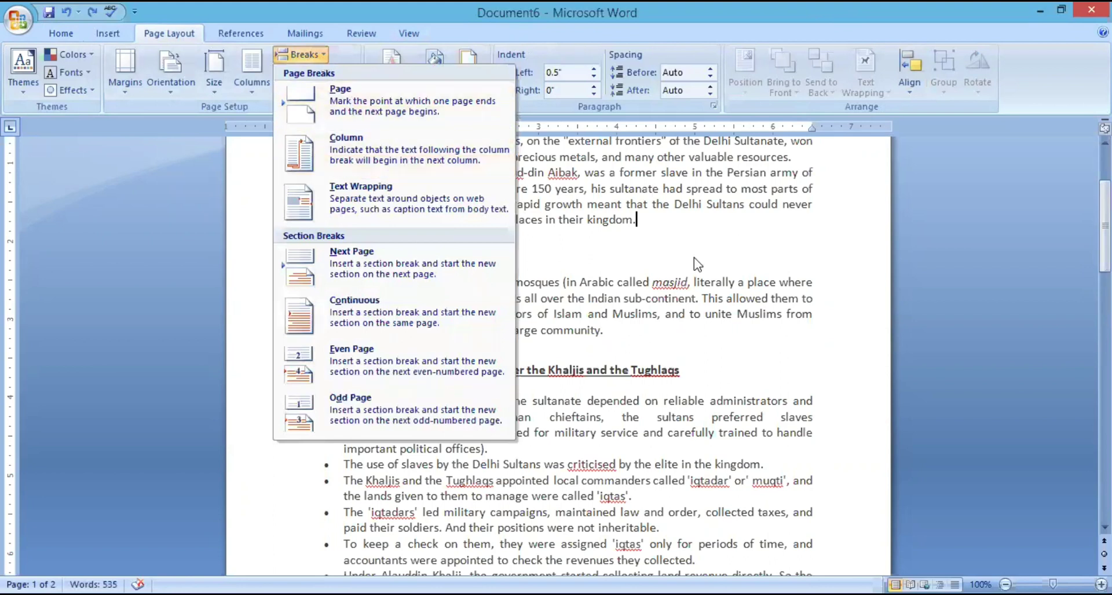
left_click(641, 227)
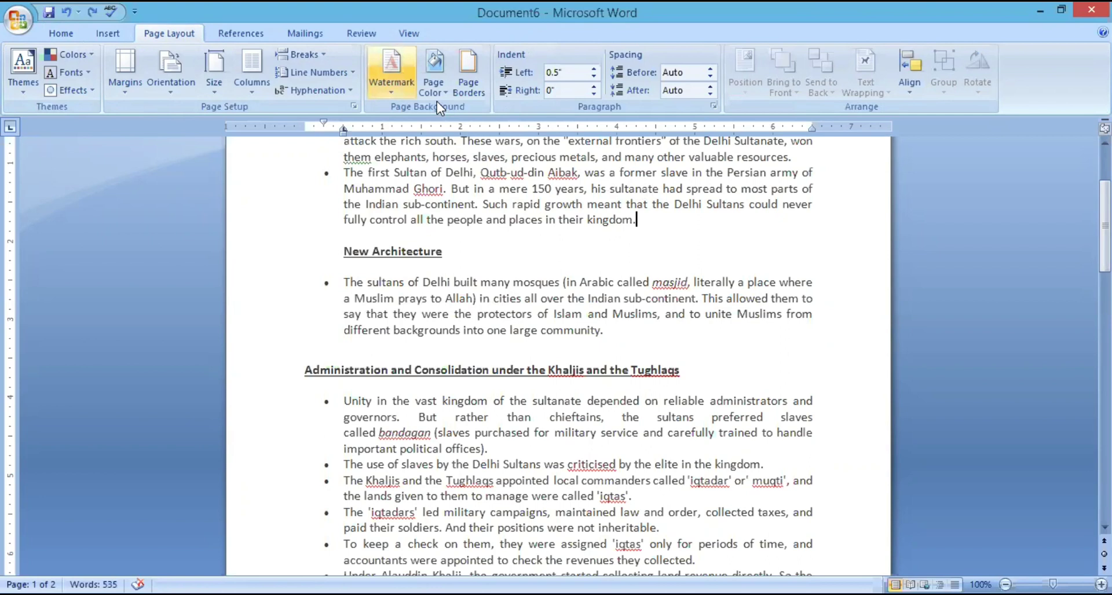
left_click(253, 87)
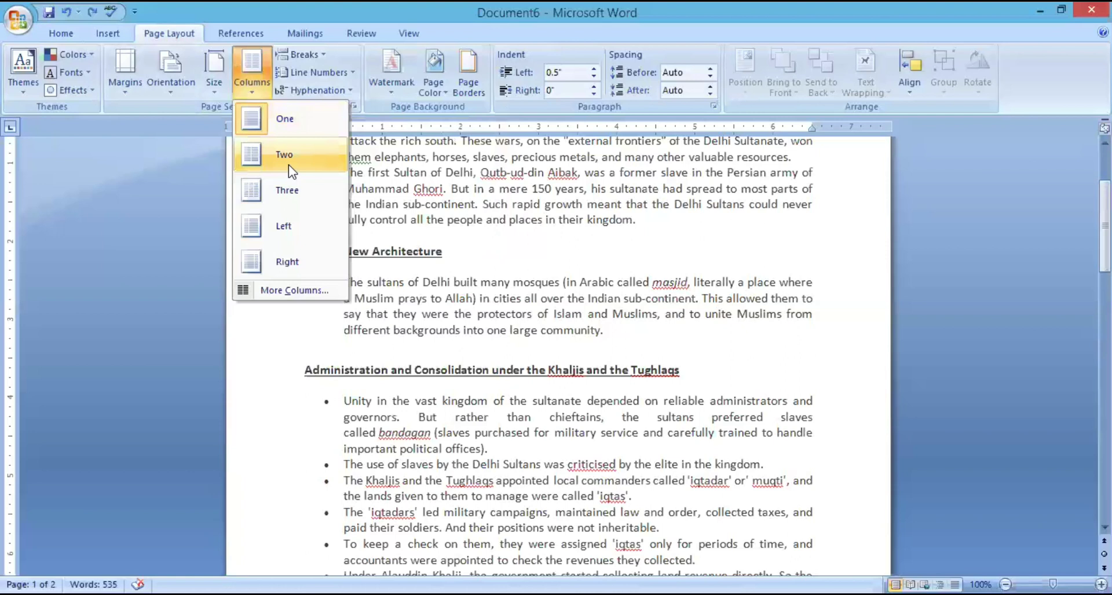
left_click(288, 165)
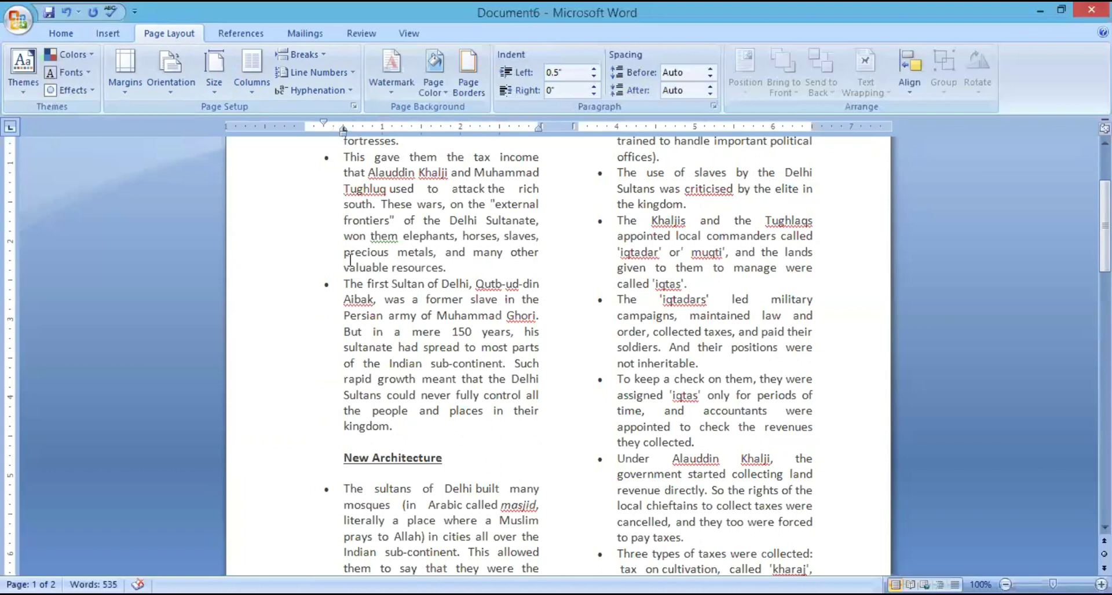
Step: Insert a column break after "kingdom." so the New Architecture heading starts the next column
left_click(409, 427)
left_click(315, 54)
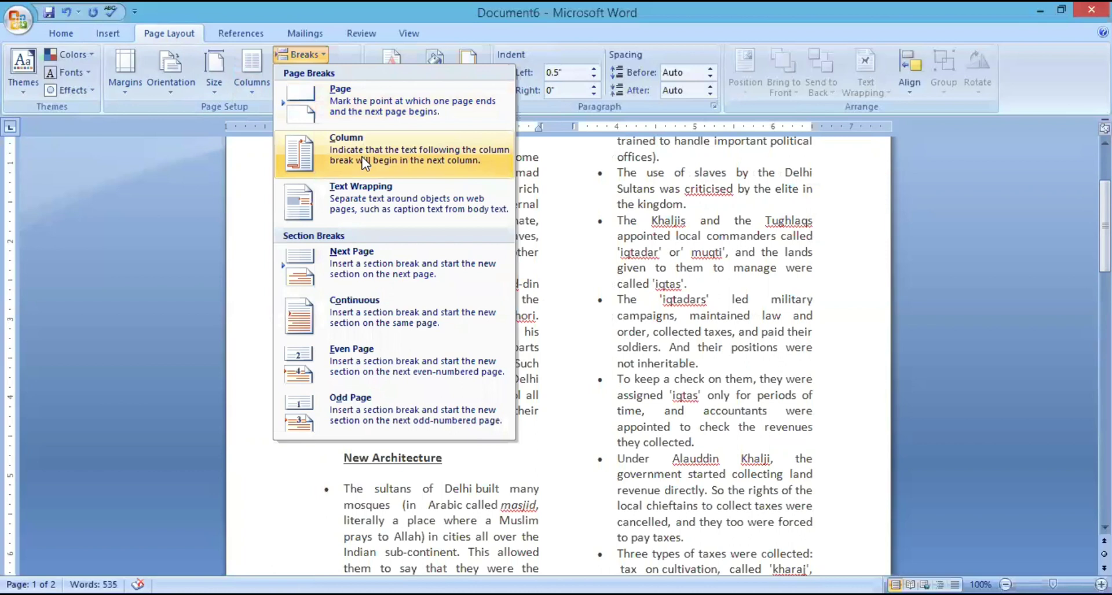
left_click(365, 164)
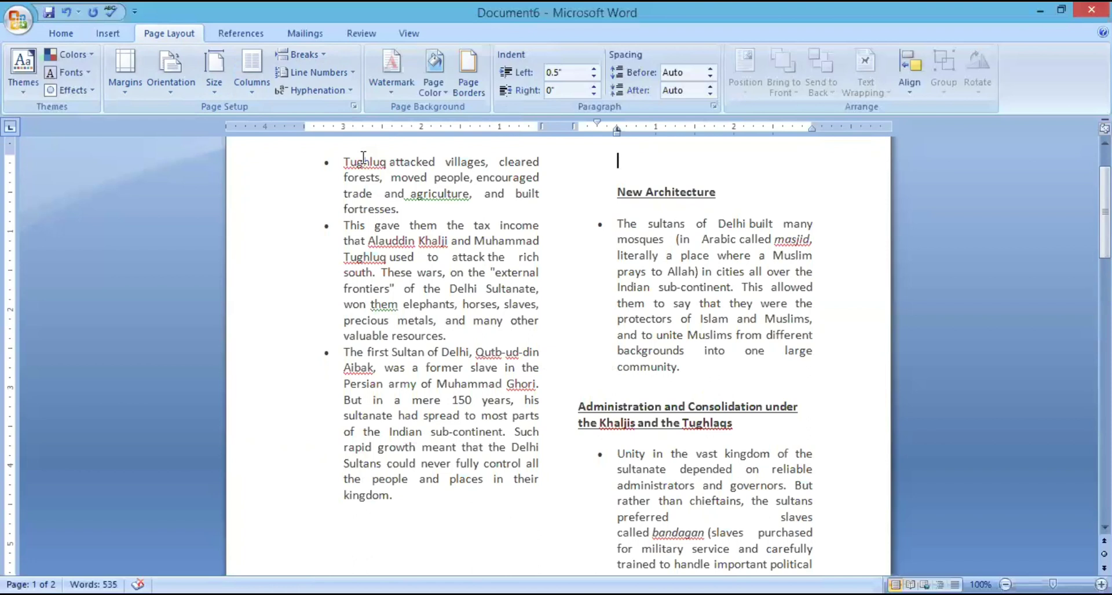
Step: Insert text wrapping breaks after "But in a mere 150 years," and before "This allowed them to say"
left_click(322, 59)
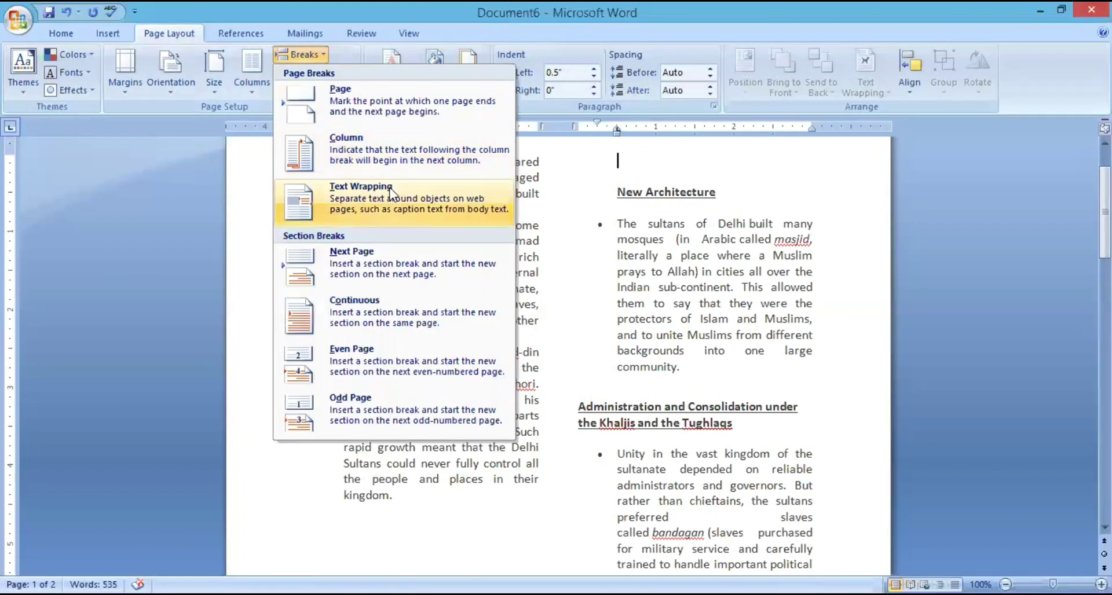
left_click(692, 379)
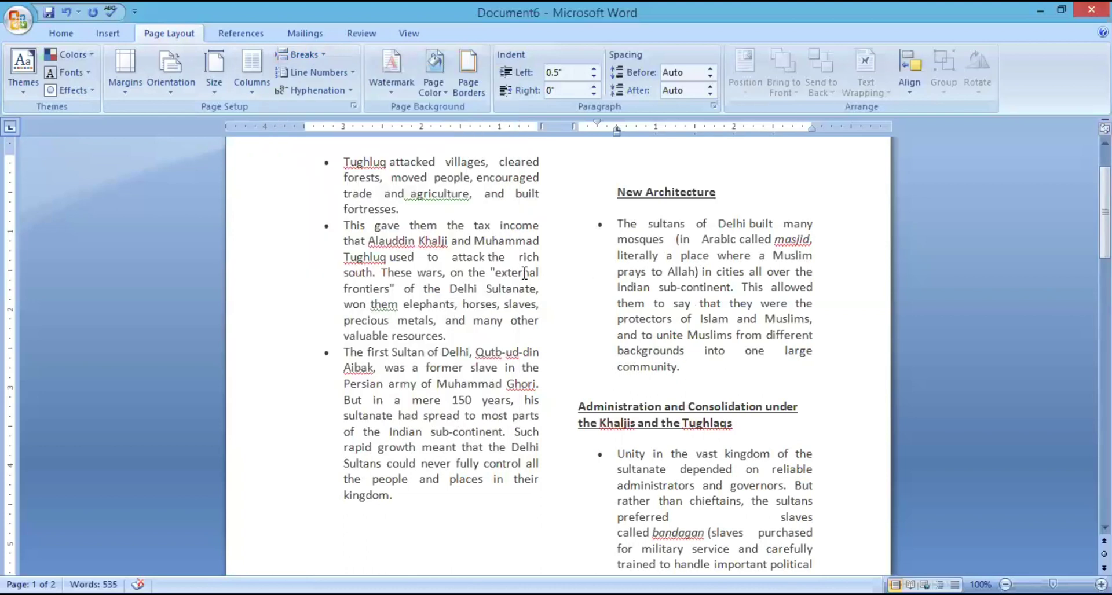
left_click(515, 401)
left_click(318, 57)
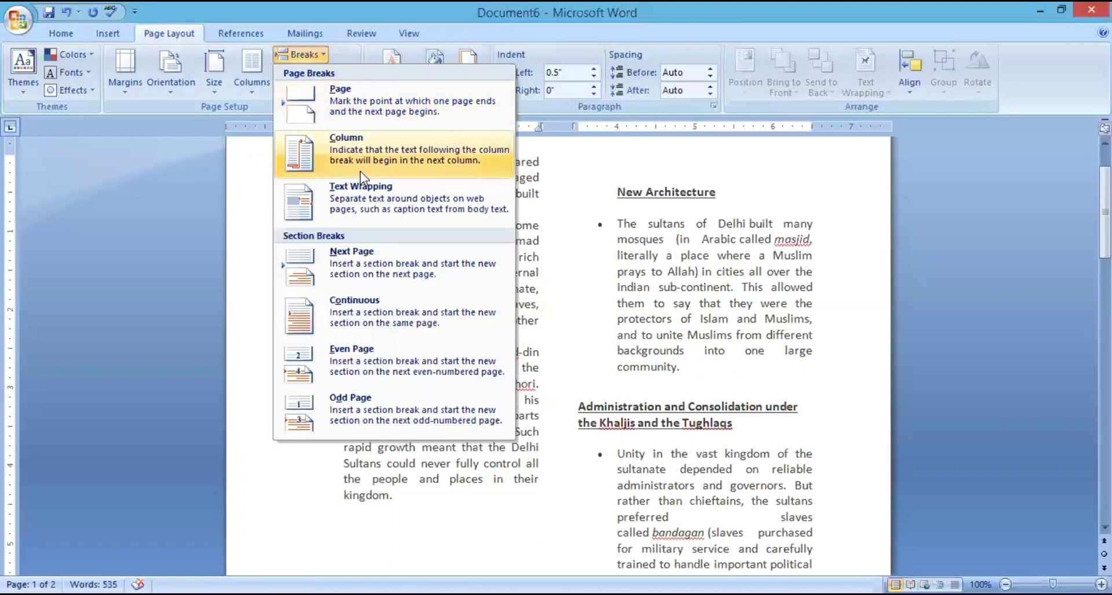
left_click(365, 192)
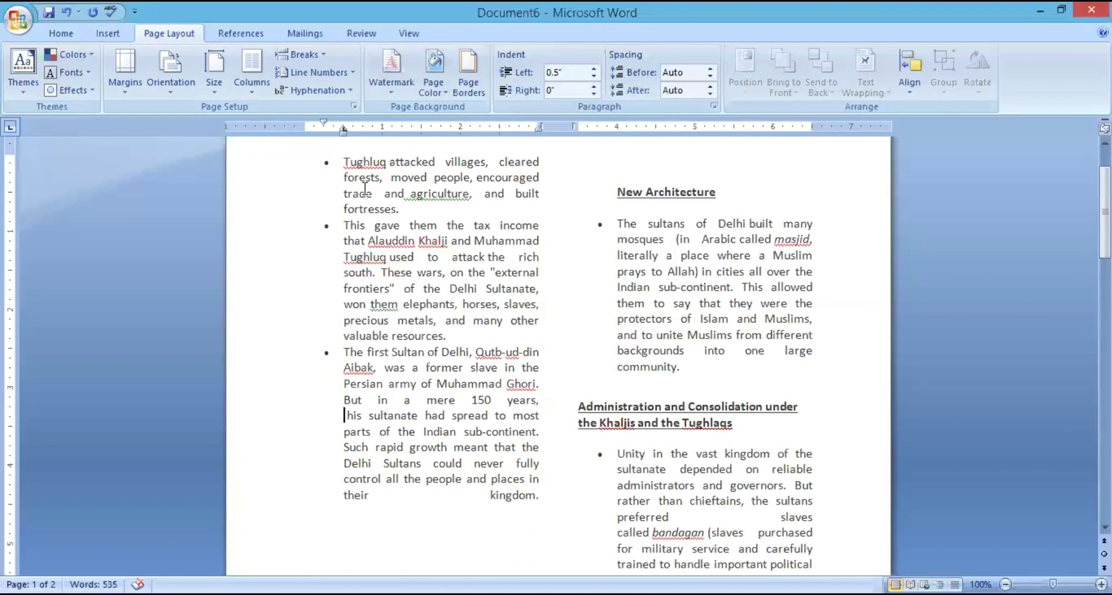
left_click(741, 284)
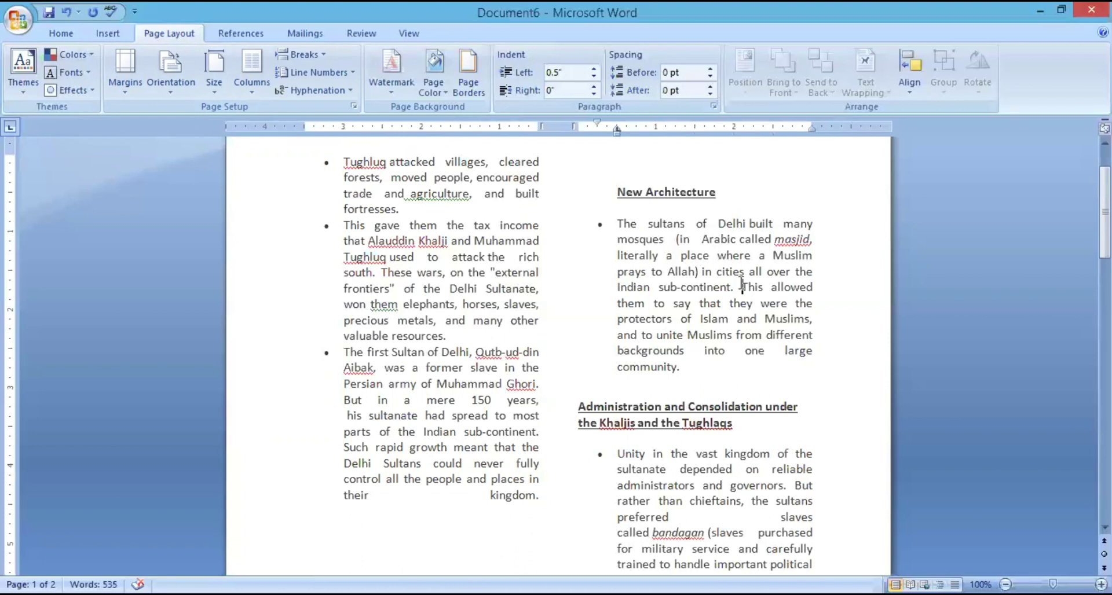
left_click(305, 55)
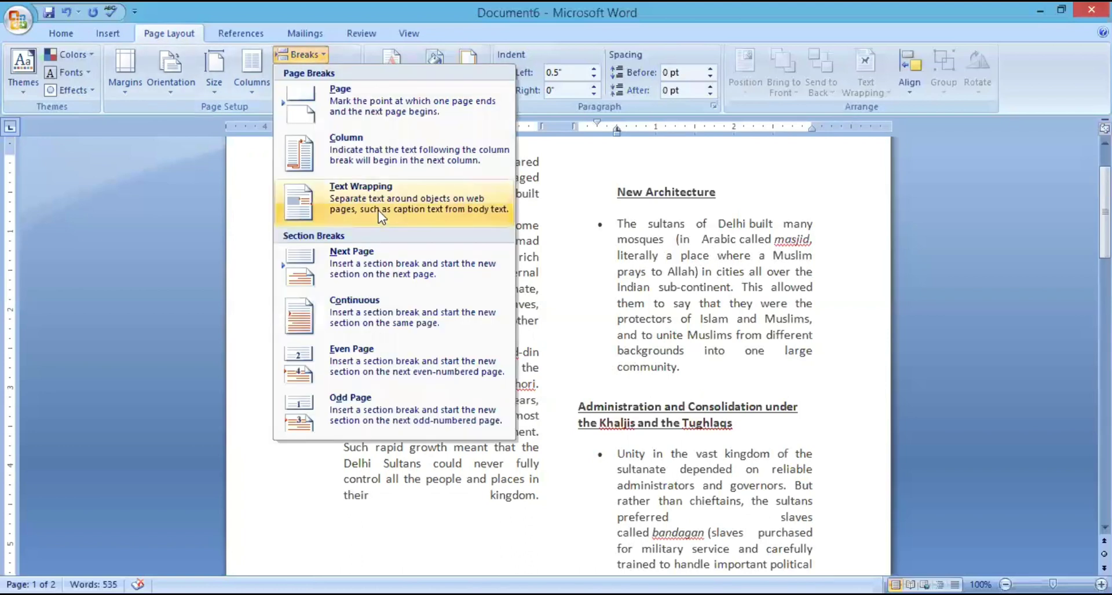
left_click(378, 210)
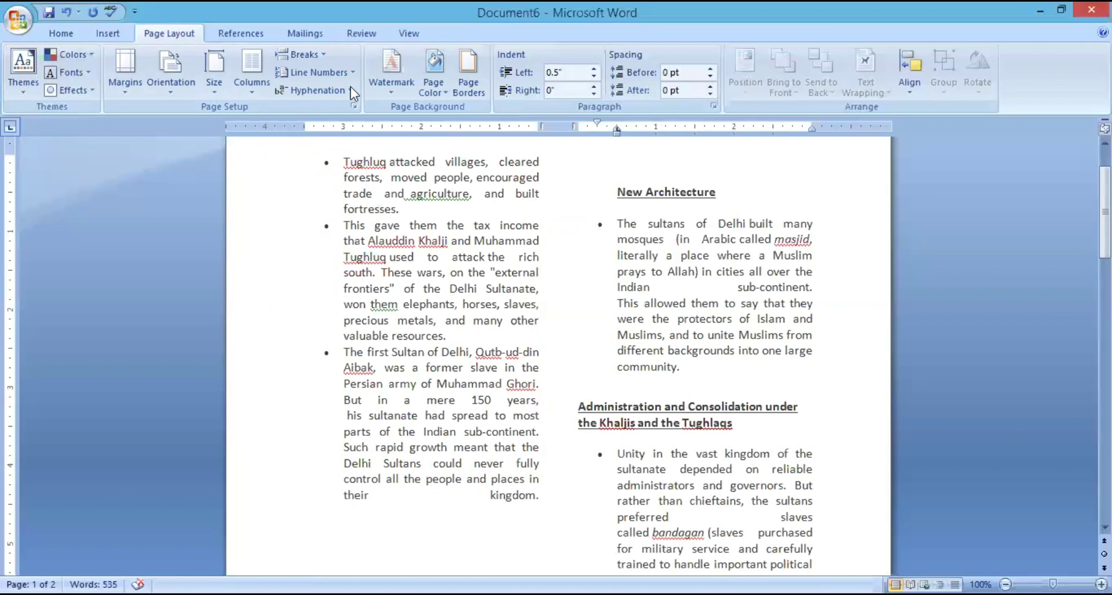
Step: Undo the text wrapping breaks, the column break and the two-column layout
left_click(322, 57)
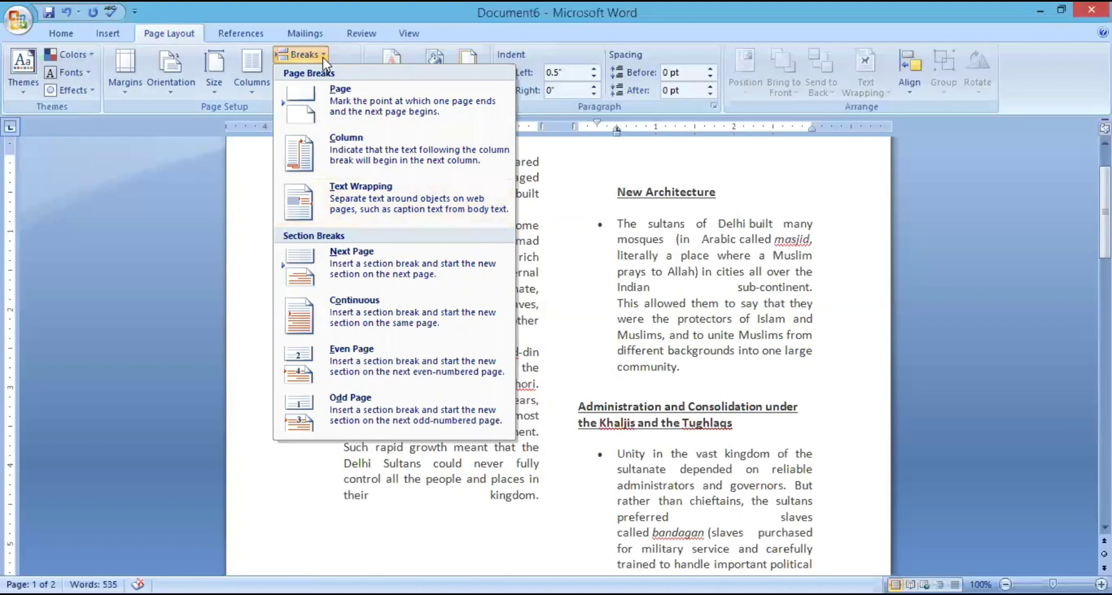
left_click(319, 471)
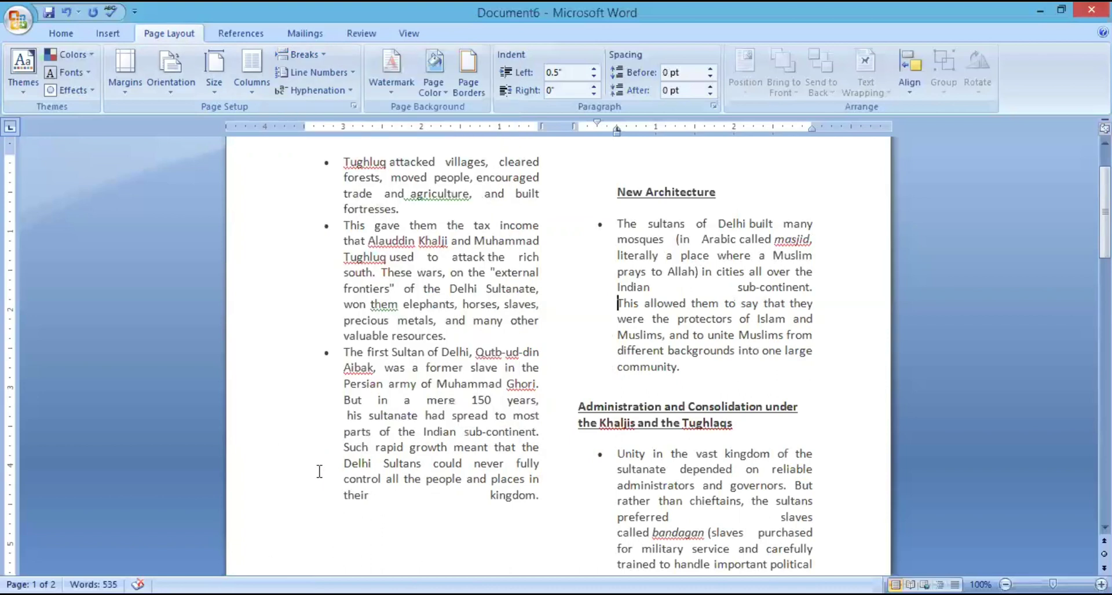
key("ctrl+z")
key("ctrl+z")
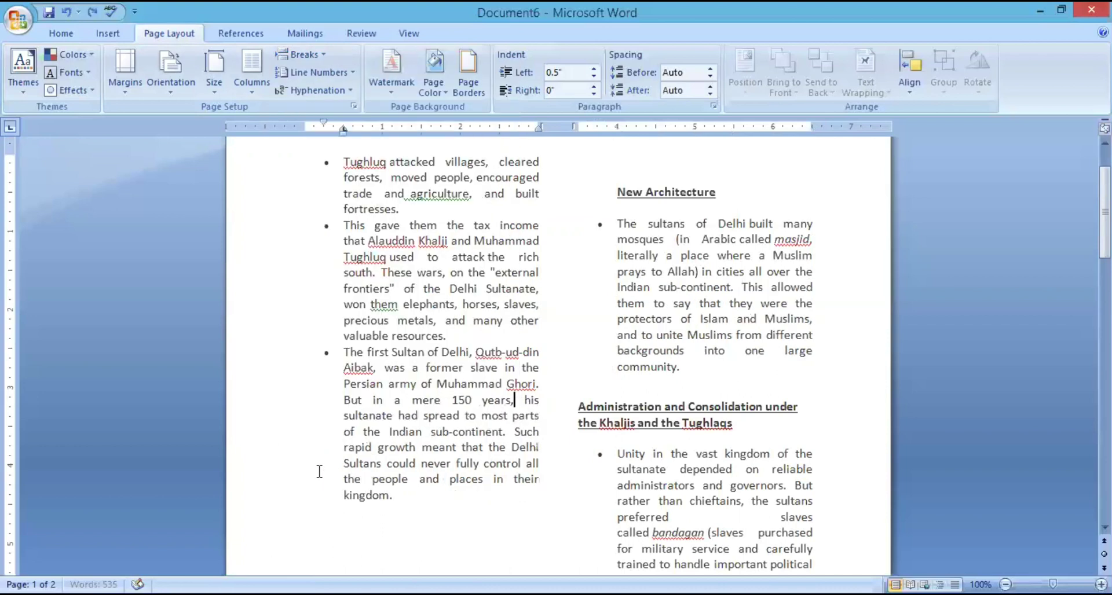
key("ctrl+z")
key("ctrl+z")
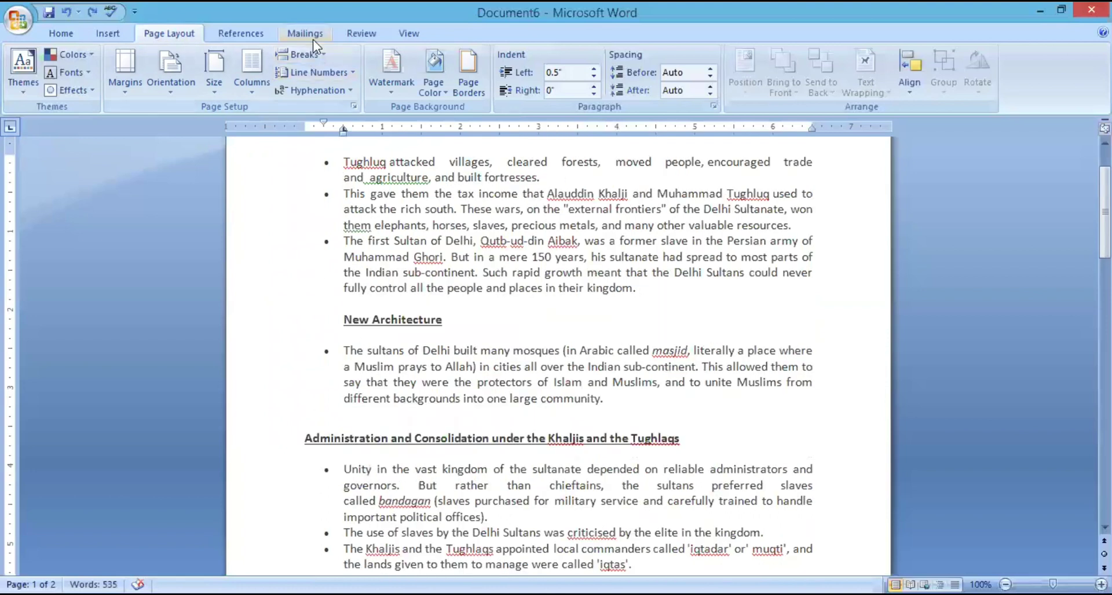
Step: Insert a Next Page section break after the bullet ending "places in their kingdom.", above the New Architecture heading
left_click(320, 55)
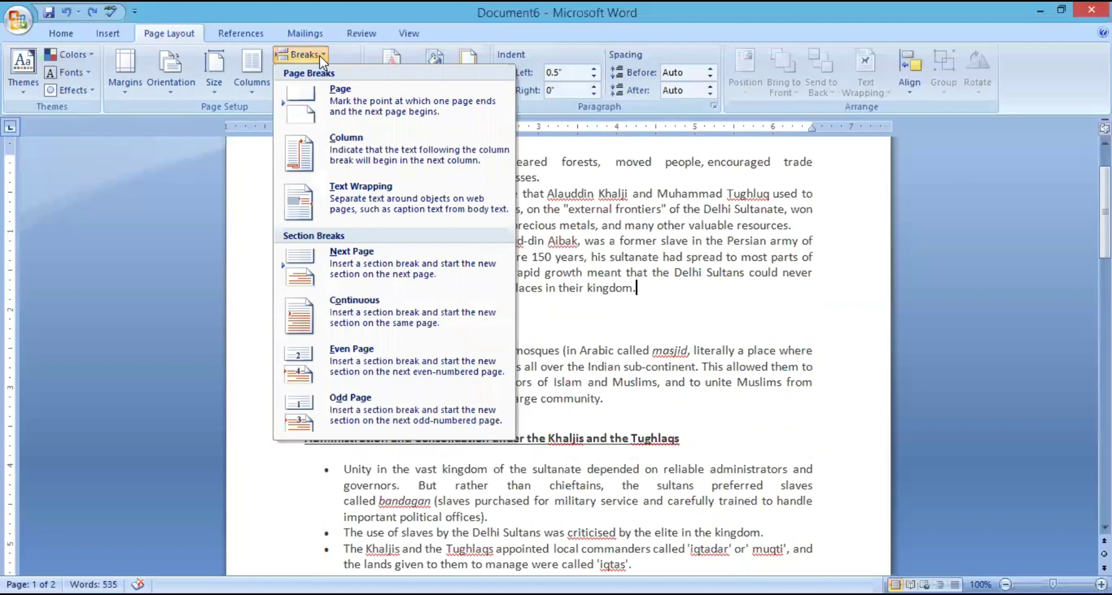
left_click(567, 312)
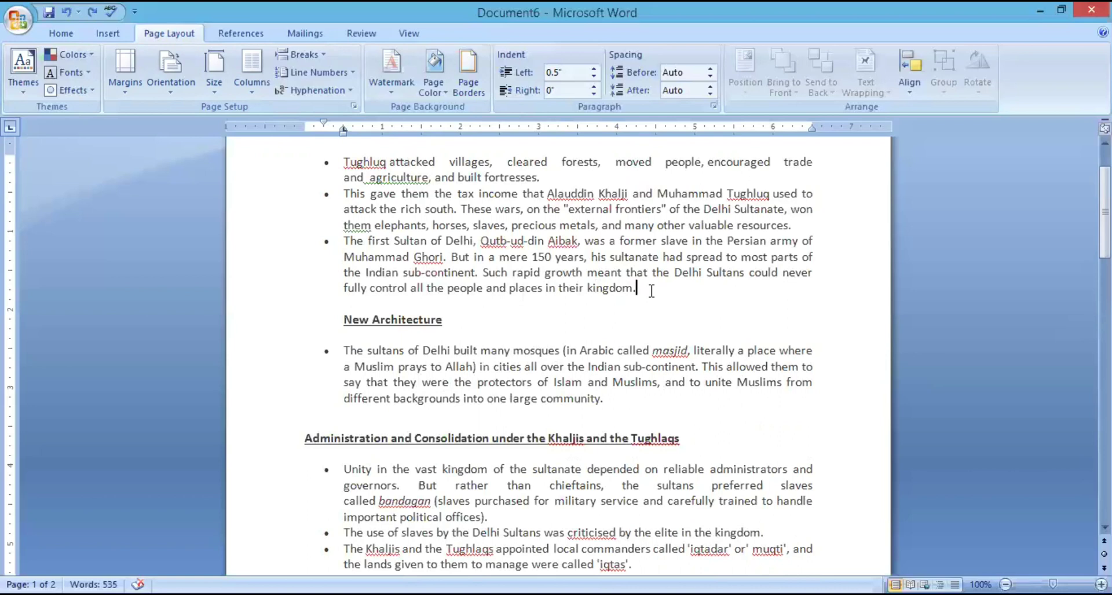
left_click(322, 63)
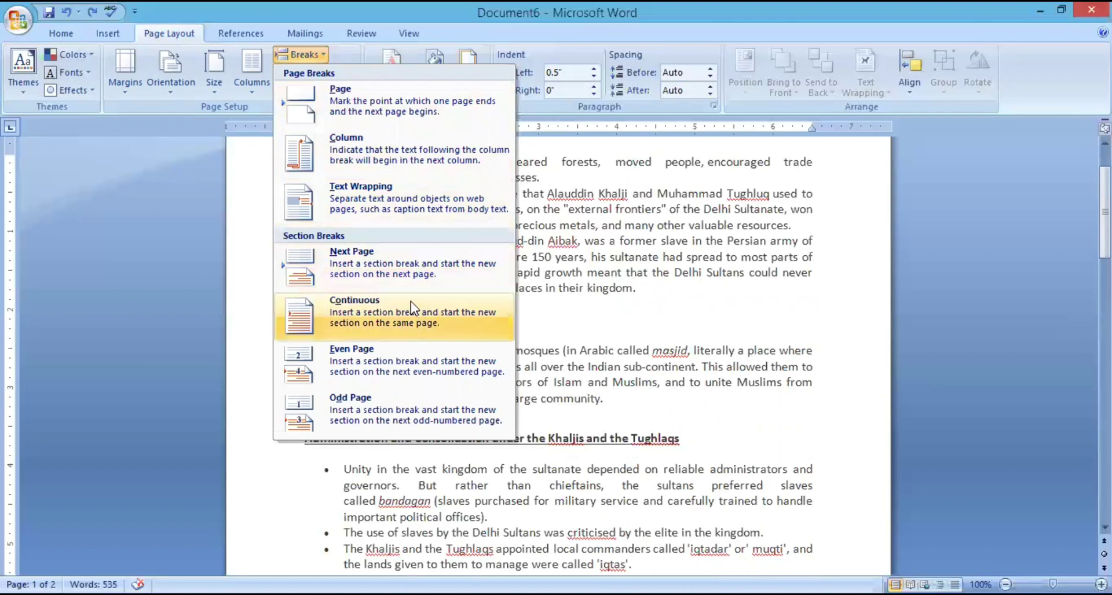
left_click(630, 318)
left_click(305, 414)
left_click(657, 288)
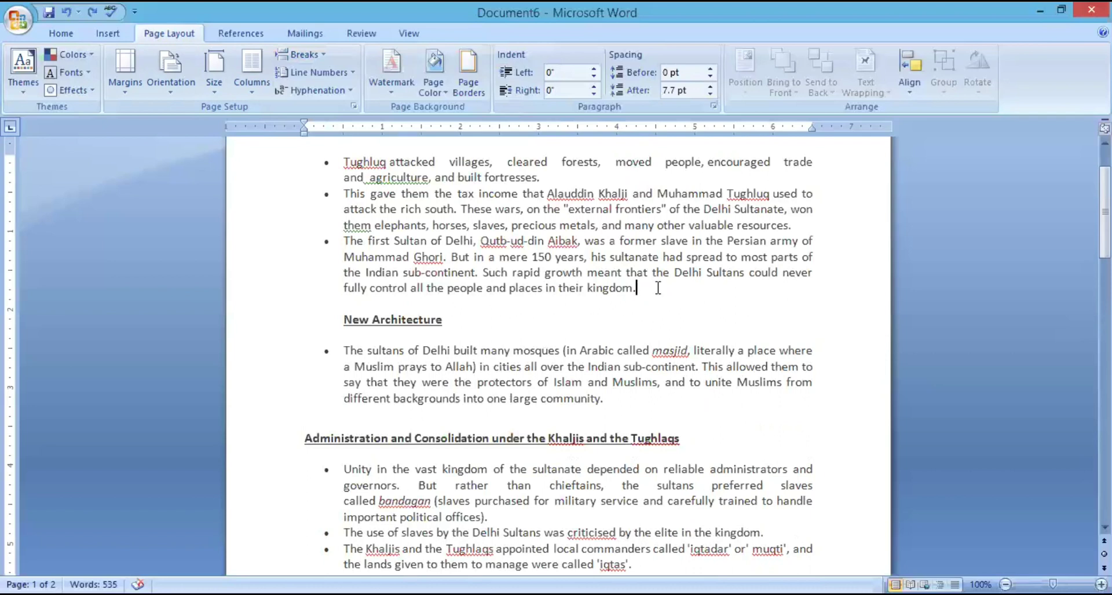
left_click(303, 56)
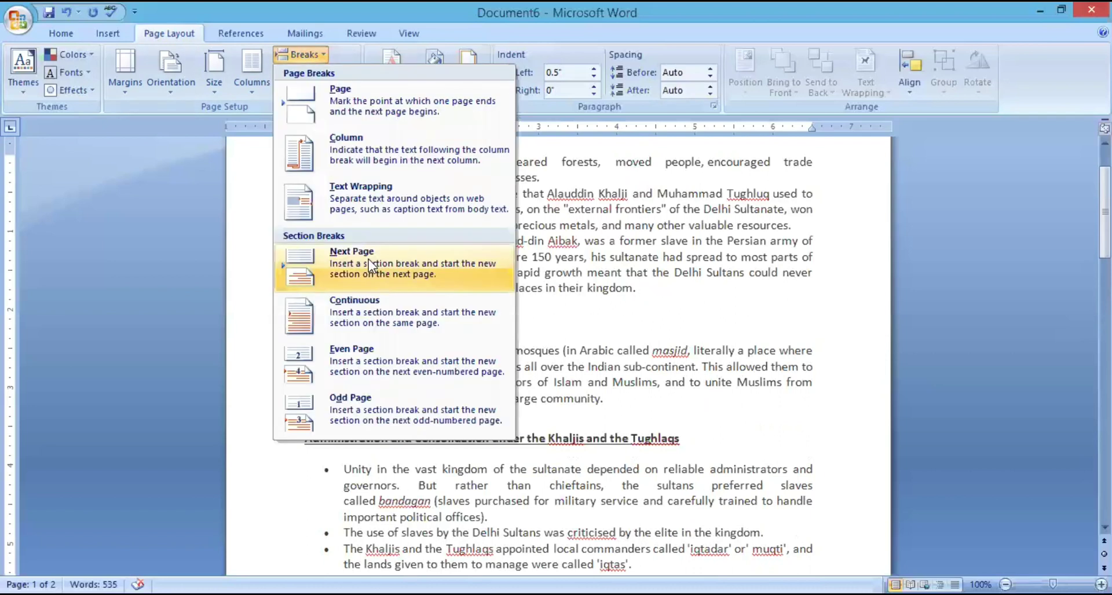
left_click(368, 259)
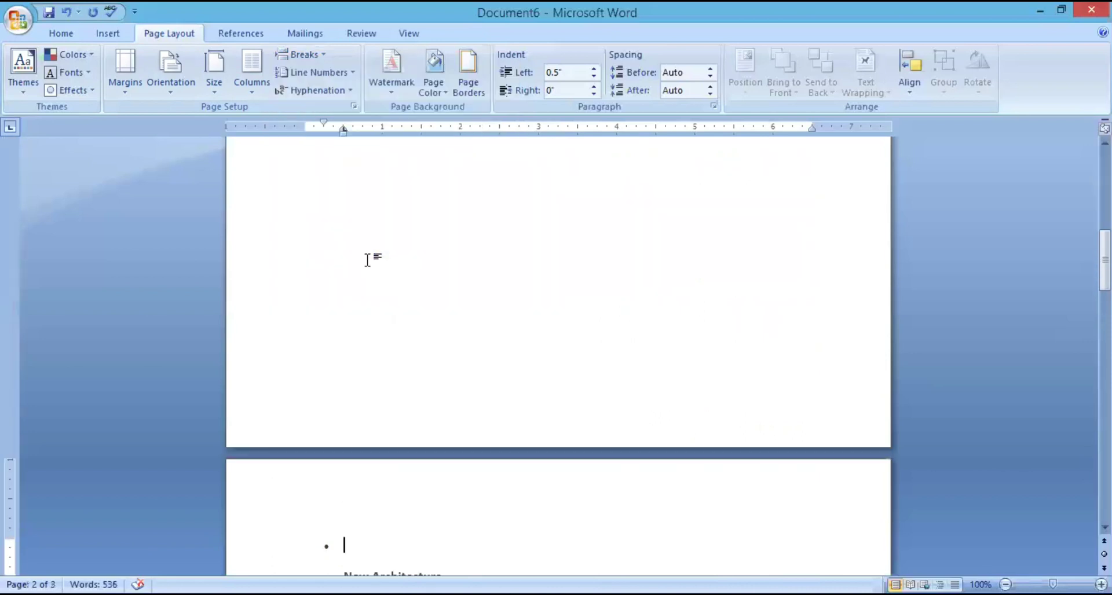
Step: Insert a Continuous section break before "This allowed them to say" in the New Architecture paragraph
scroll(1104, 527, "down", 3)
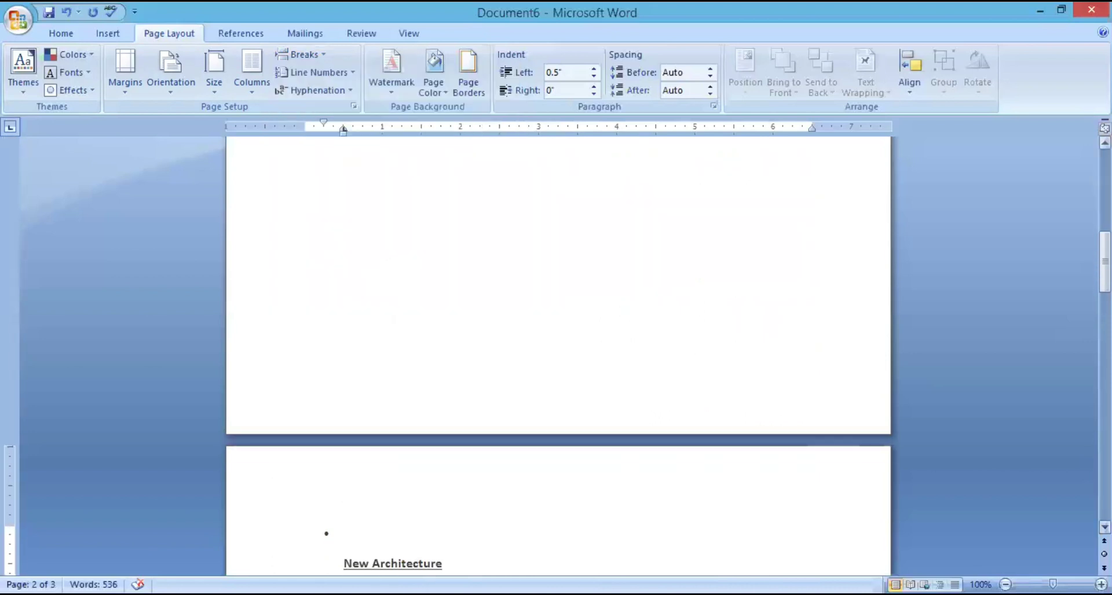
scroll(799, 222, "down", 1)
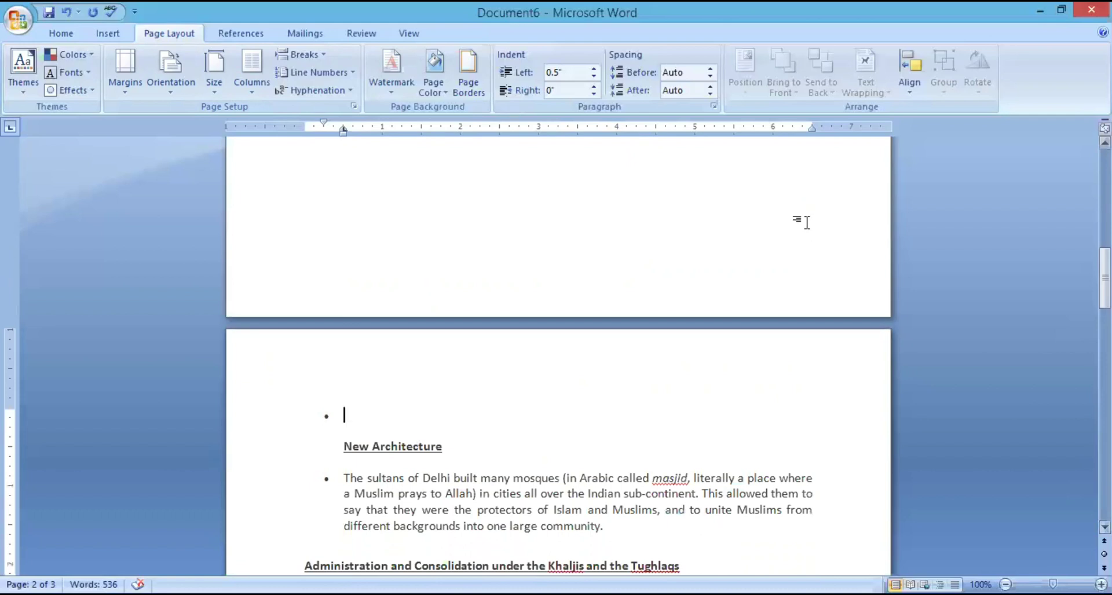
left_click(316, 58)
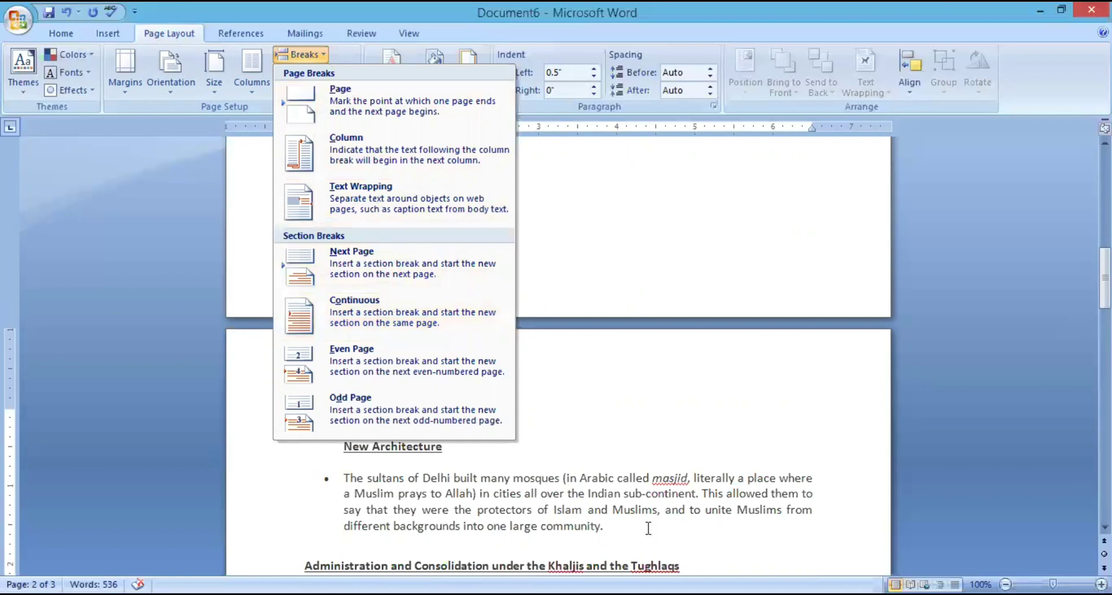
key("Escape")
left_click(1104, 527)
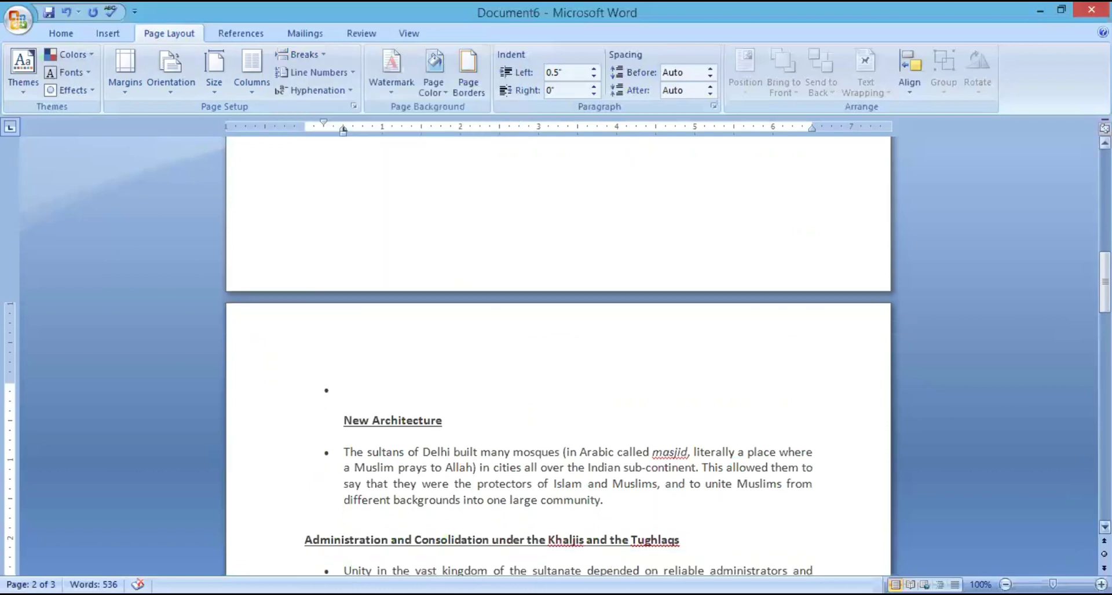
double_click(703, 466)
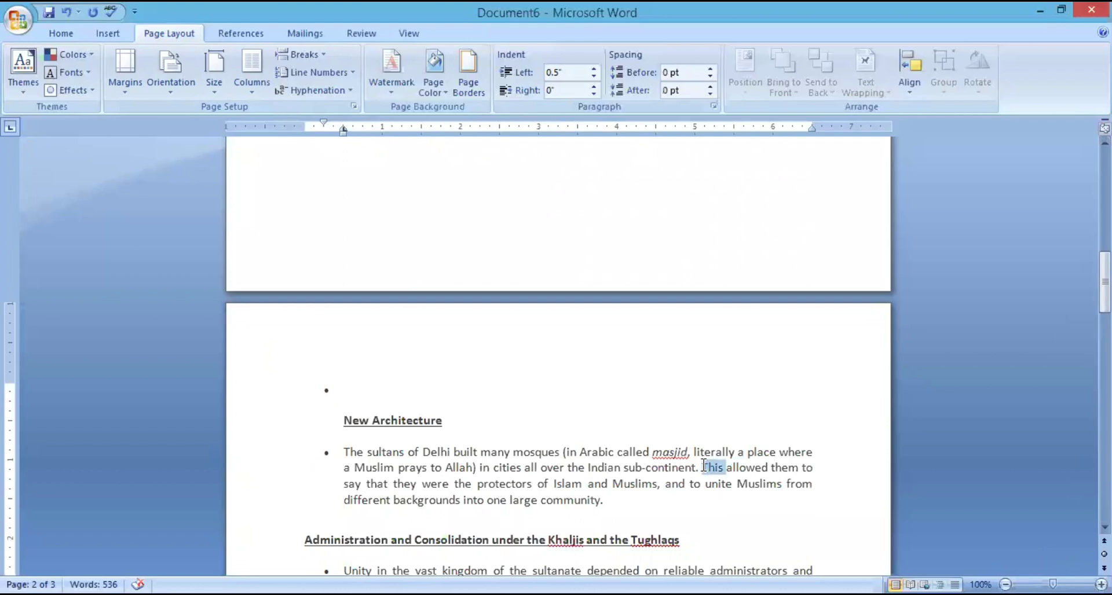
left_click(703, 467)
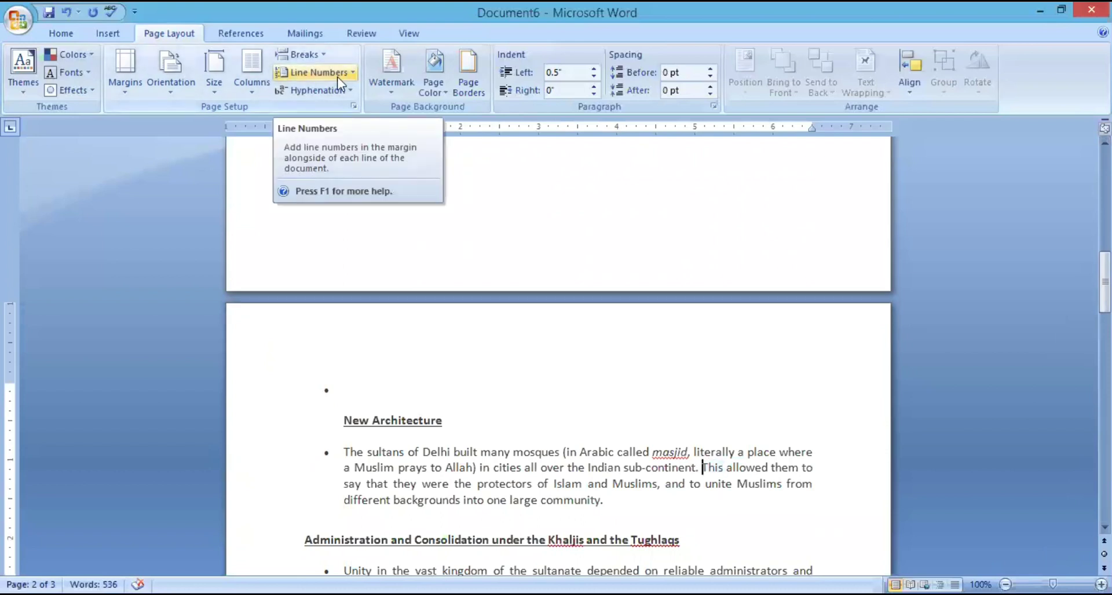
left_click(308, 53)
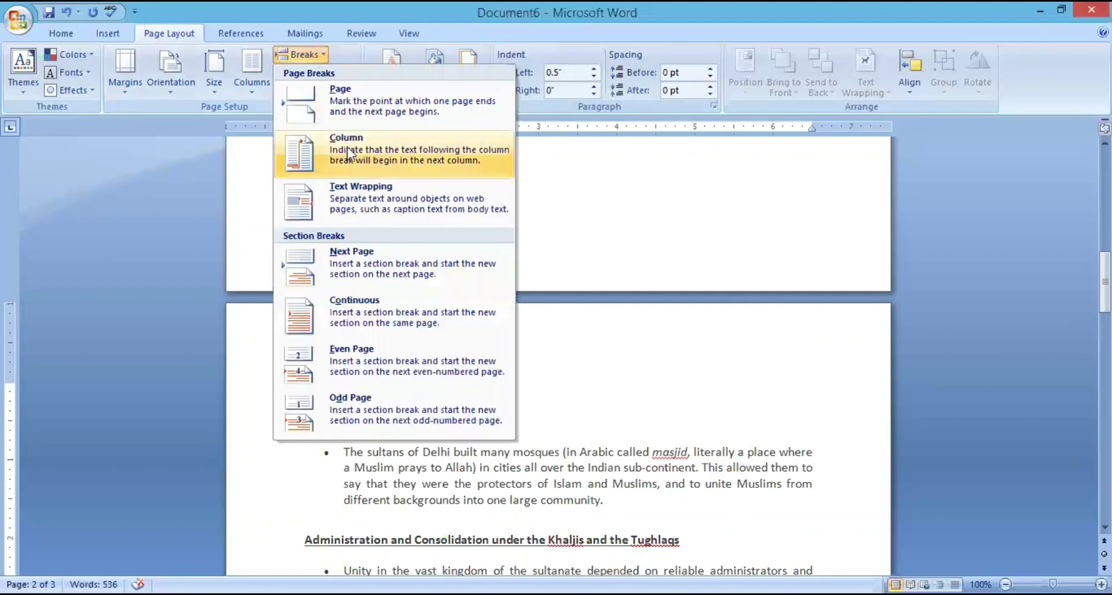
left_click(362, 311)
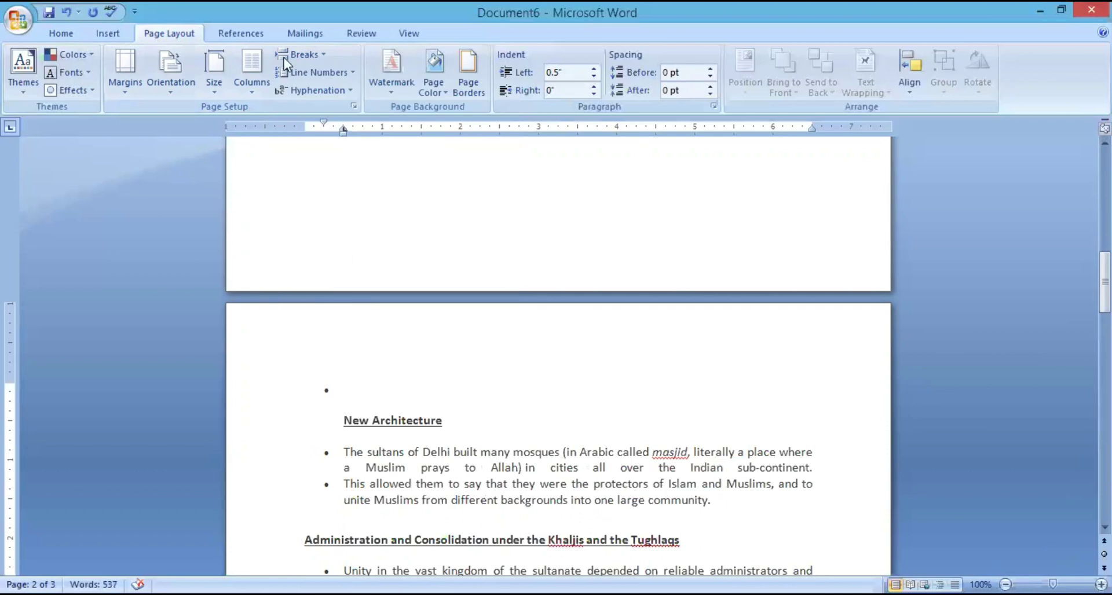
Step: Insert a Continuous section break after "one large community." at the end of the New Architecture text
left_click(316, 55)
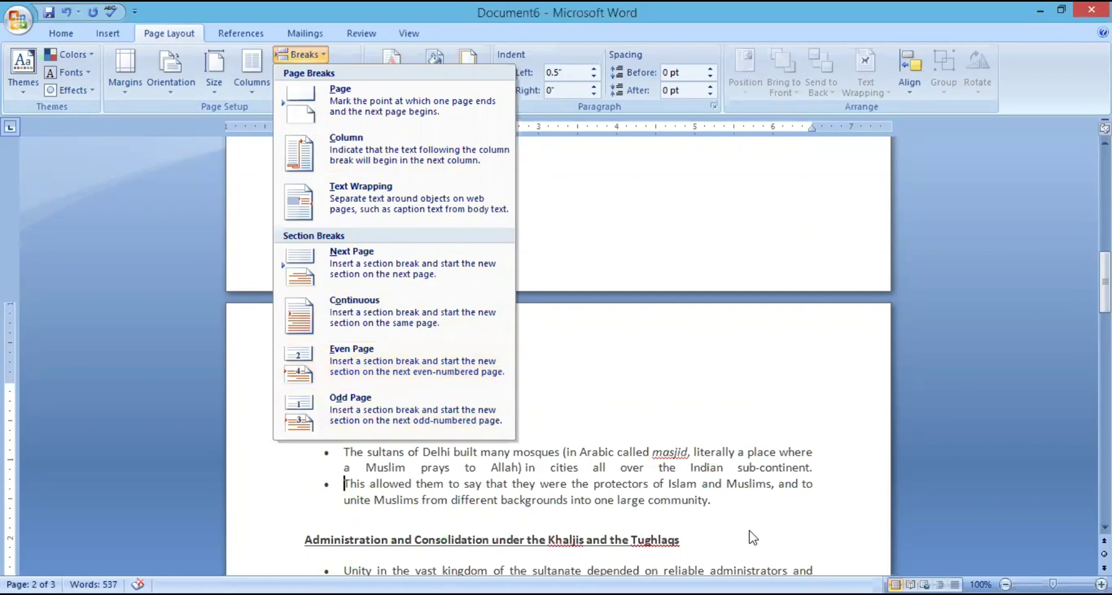
left_click(730, 505)
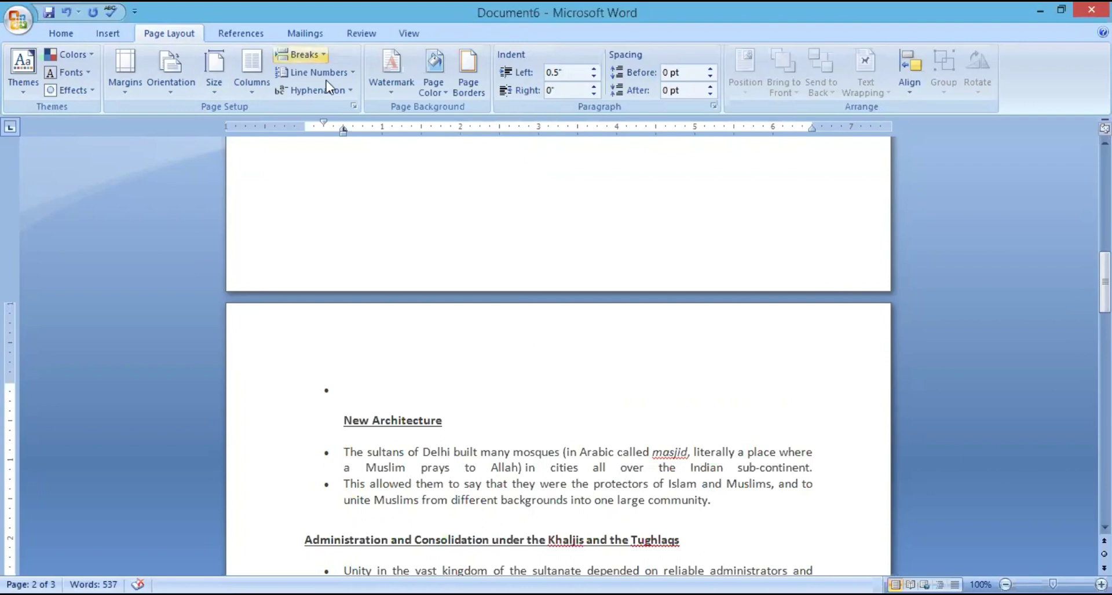
left_click(300, 54)
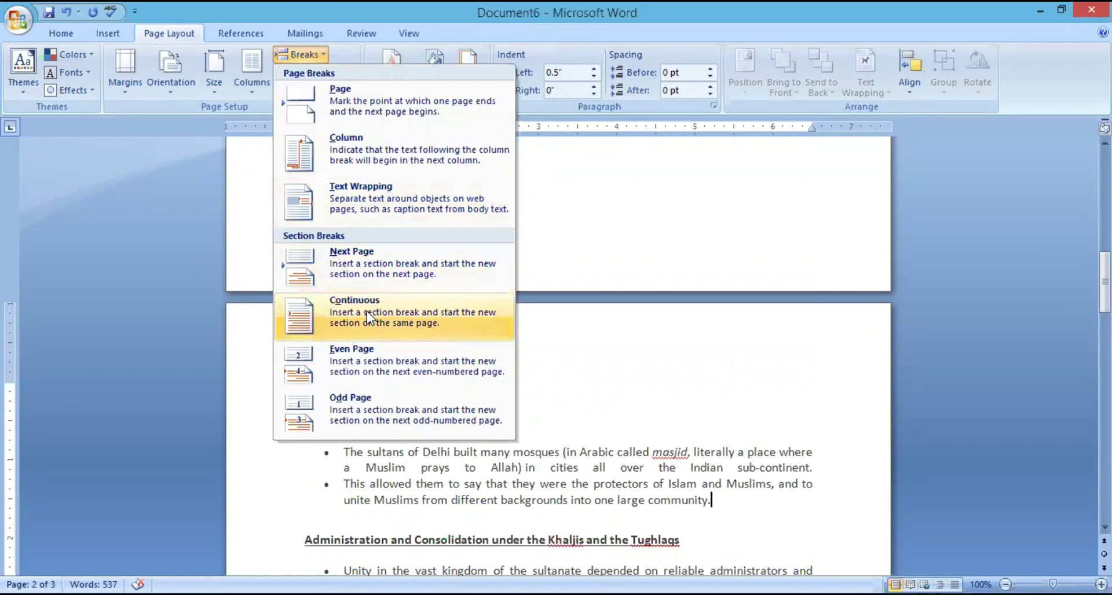
left_click(367, 317)
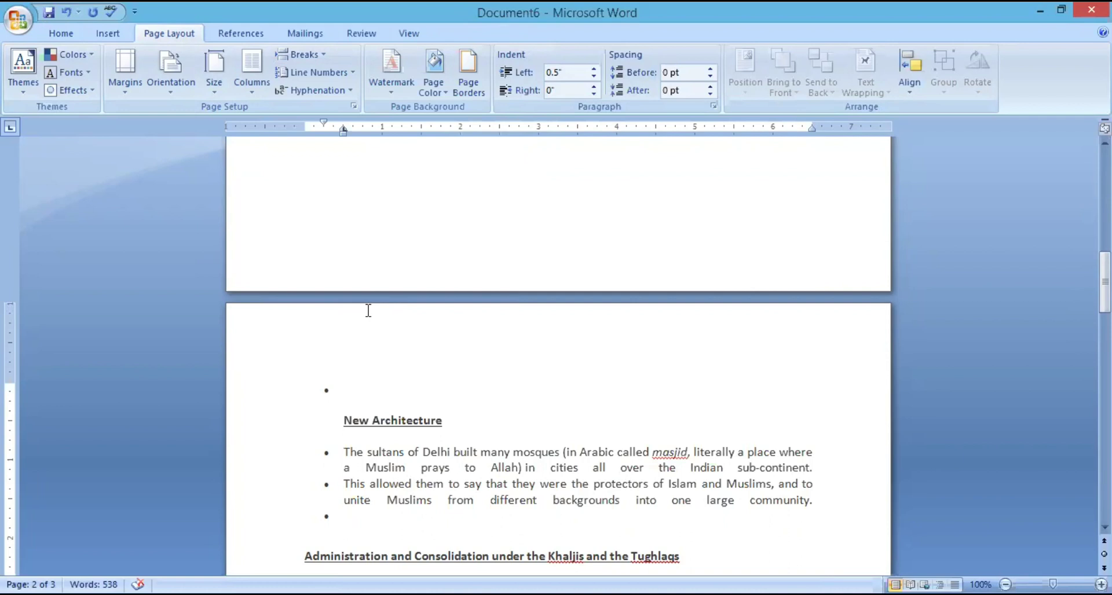
Step: Set the section containing the Administration and Consolidation heading to two columns and review its layout
left_click(247, 74)
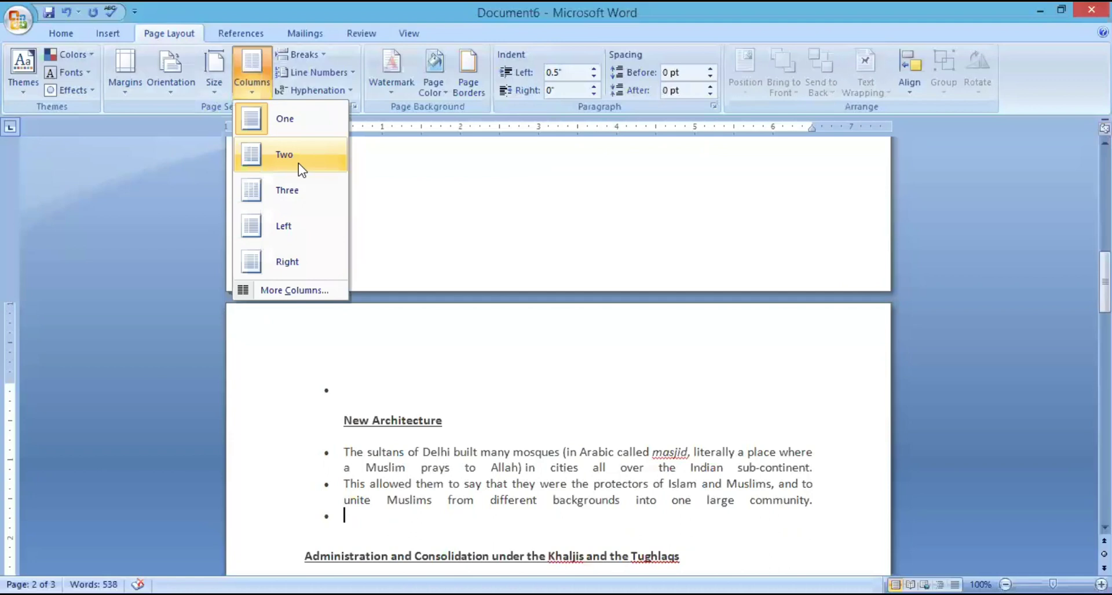
left_click(297, 163)
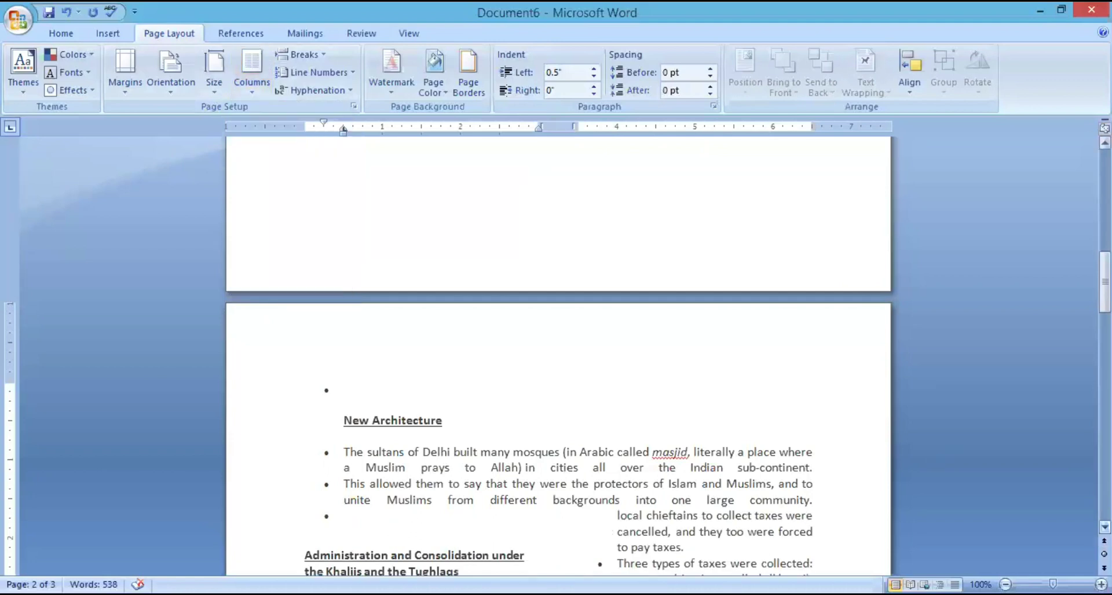
scroll(932, 459, "down", 2)
scroll(556, 405, "down", 2)
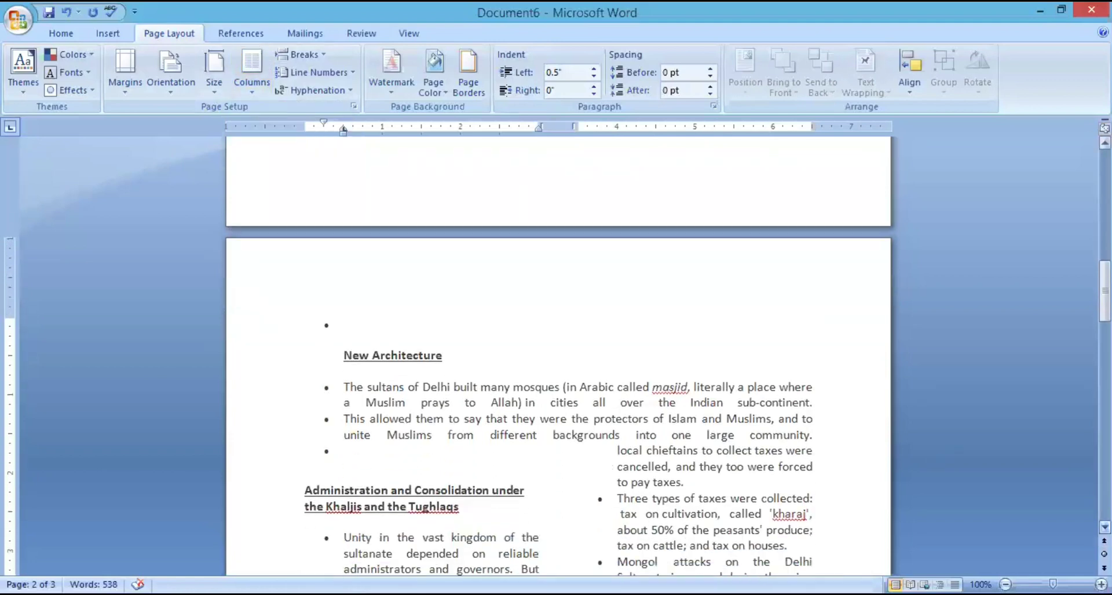
scroll(556, 406, "down", 4)
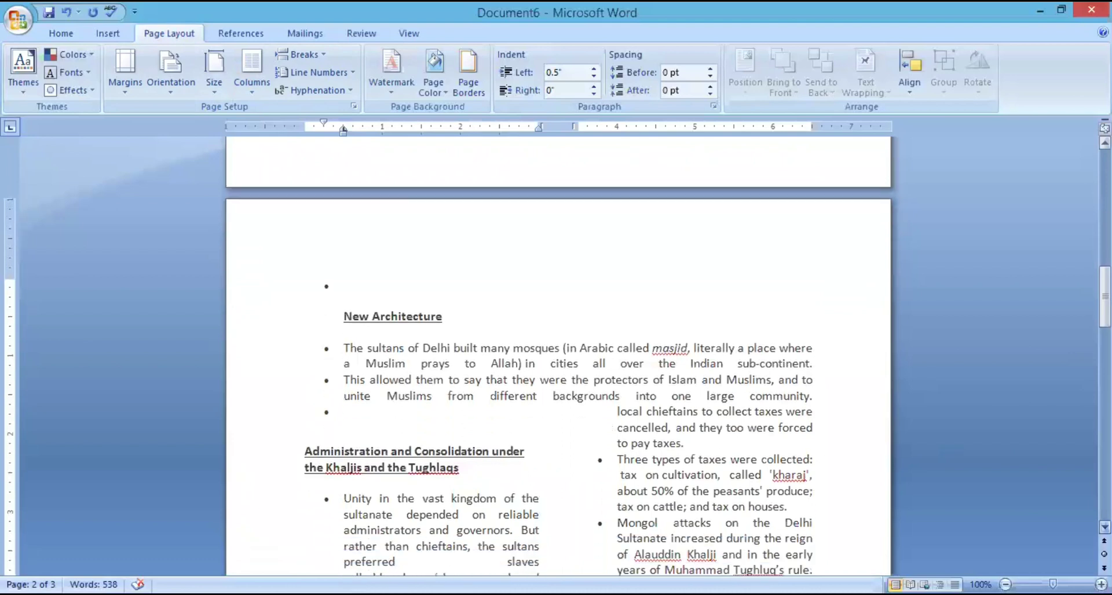
scroll(556, 405, "down", 1)
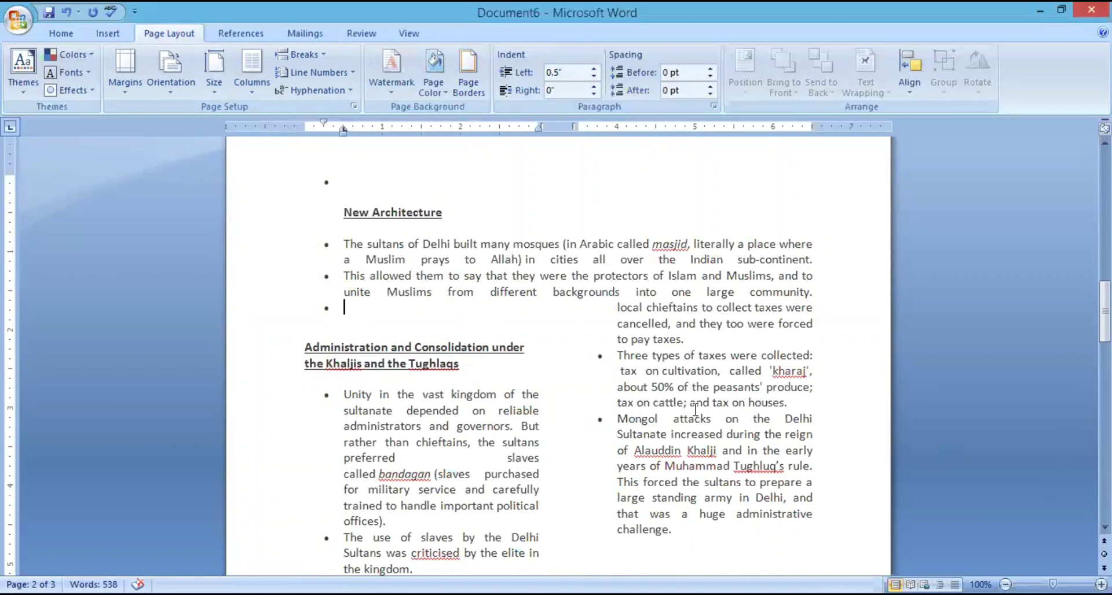
Step: Undo the two-column layout, both Continuous section breaks and the Next Page section break above the New Architecture heading
scroll(1104, 311, "up", 10)
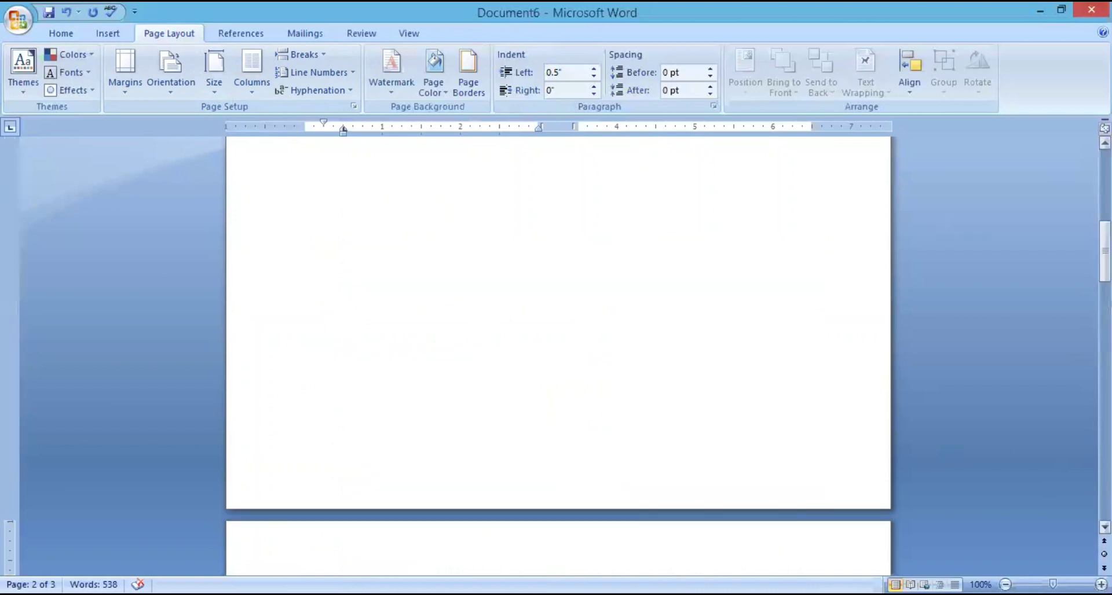
key("BackSpace")
key("BackSpace")
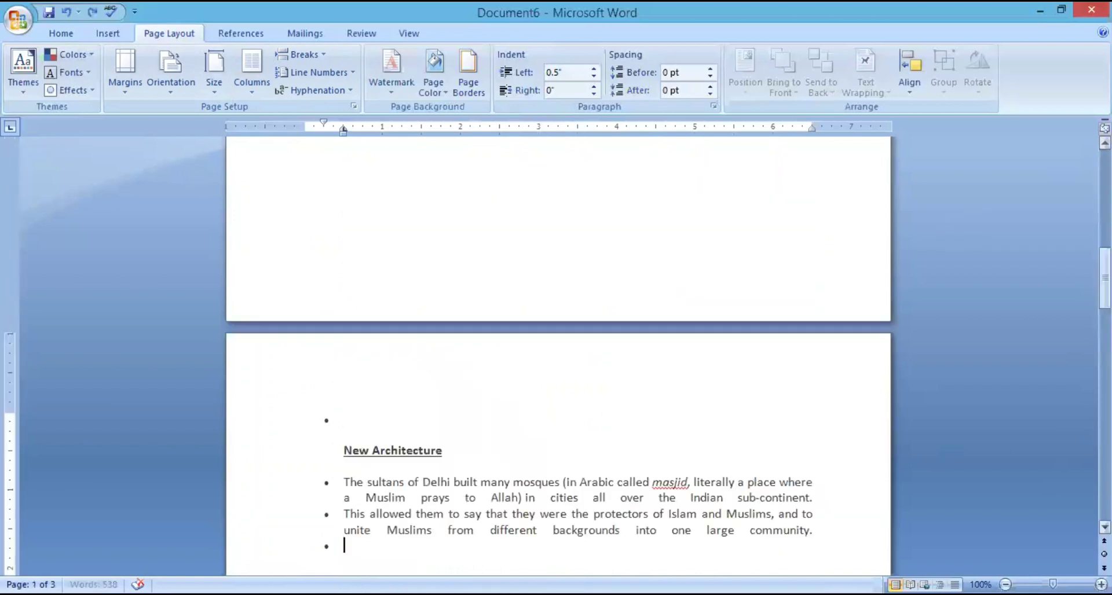
key("ctrl+Up")
key("BackSpace")
key("ctrl+Up")
key("ctrl+Up")
key("BackSpace")
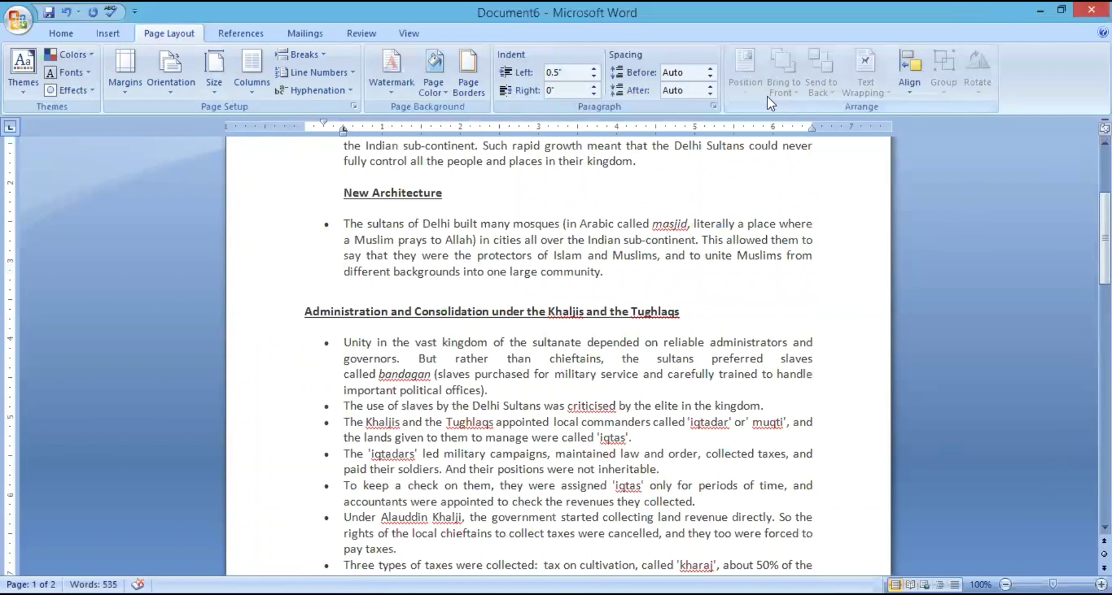
Step: Insert a Continuous section break after "one large community.", just above the Administration and Consolidation heading
left_click(302, 54)
left_click(599, 273)
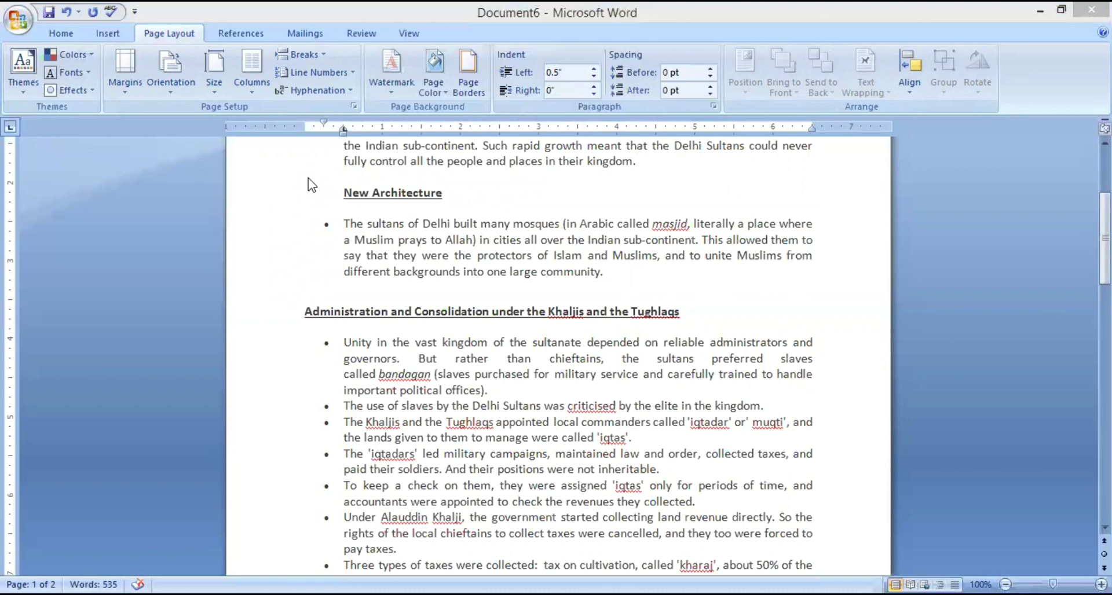
left_click(302, 54)
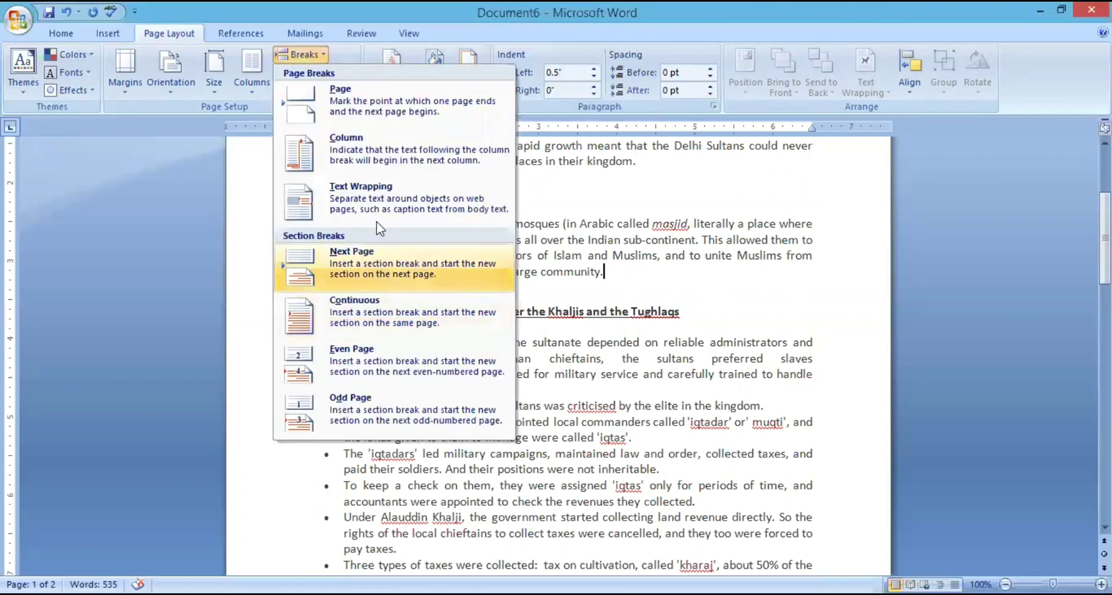
left_click(383, 304)
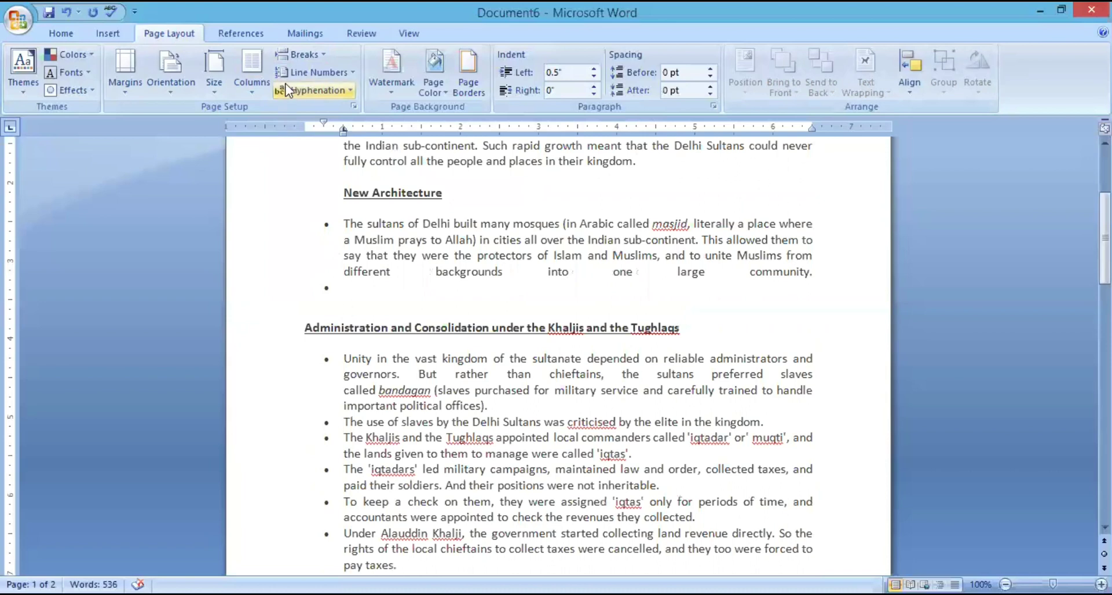
Step: Lay out the section that follows the New Architecture text in three columns
left_click(254, 69)
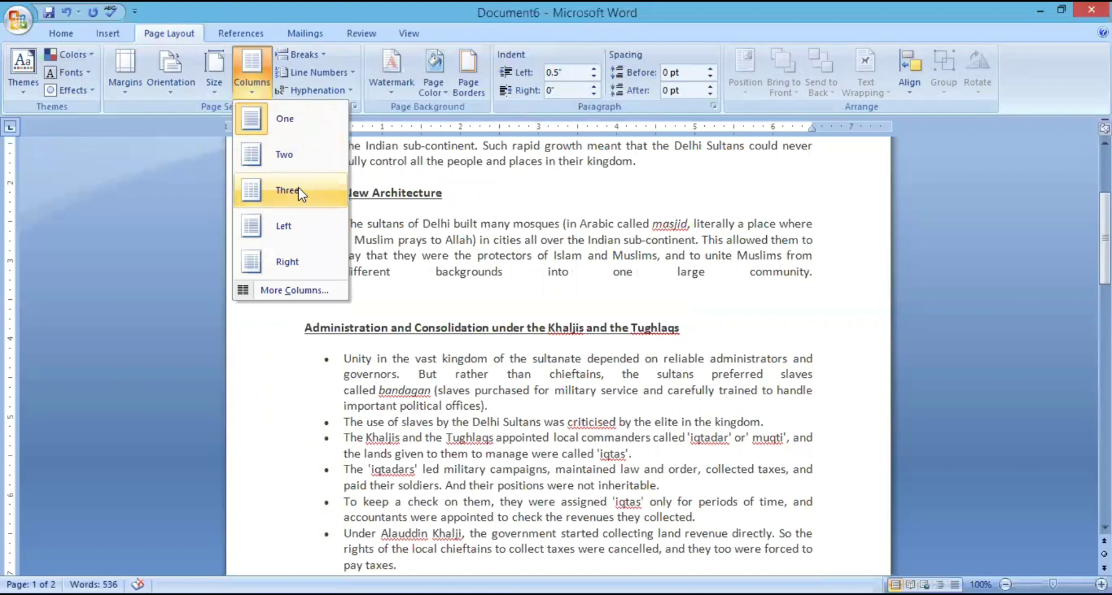
left_click(297, 190)
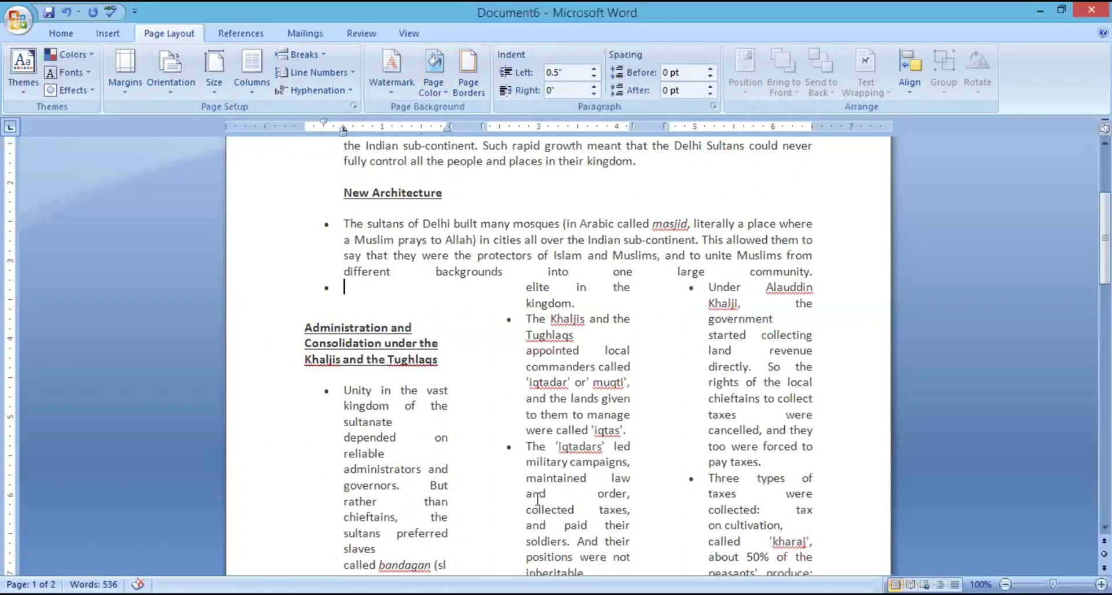
left_click(328, 58)
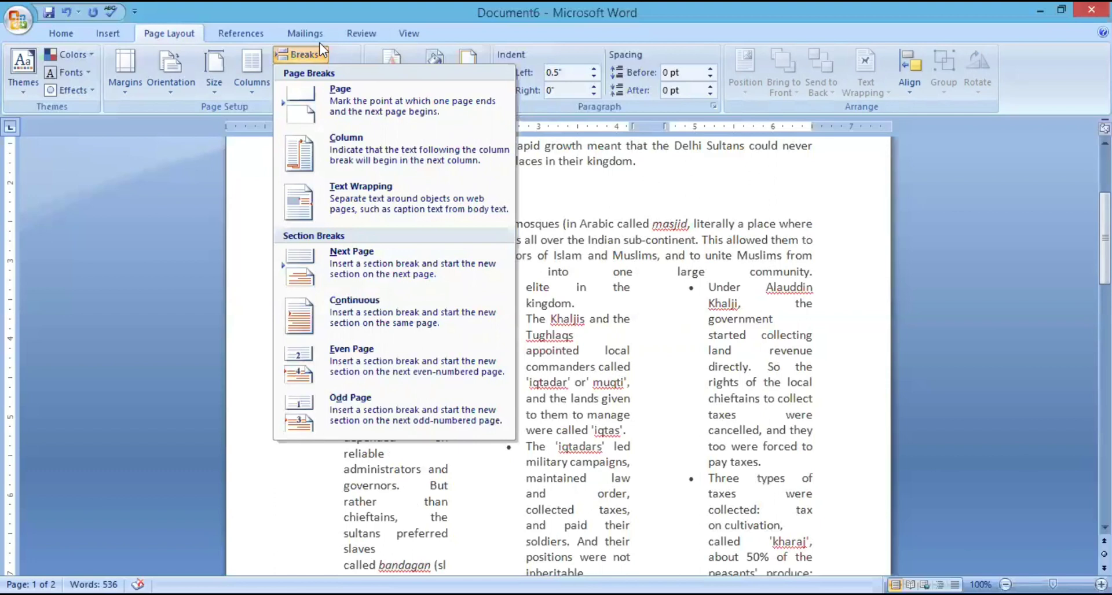
left_click(354, 306)
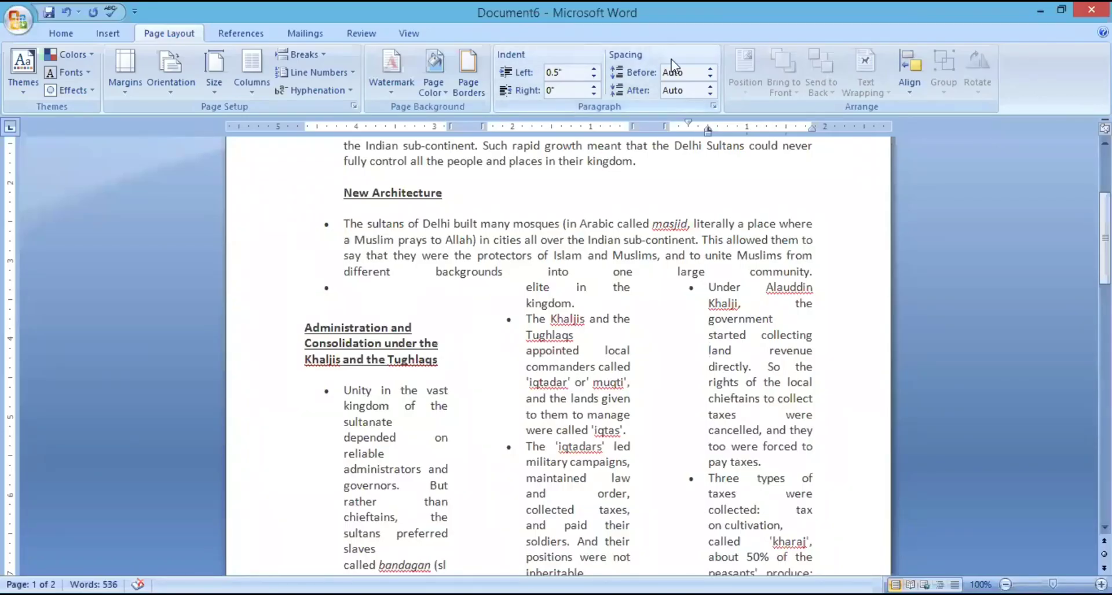